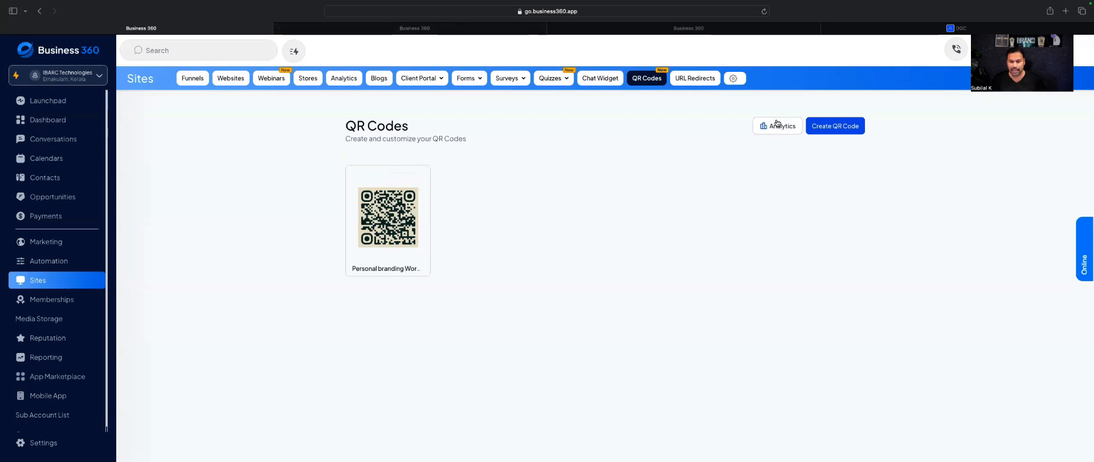
Examine the QR Codes analytics, including the scans chart, the available analytics categories and the Scan by QR table.
click(451, 29)
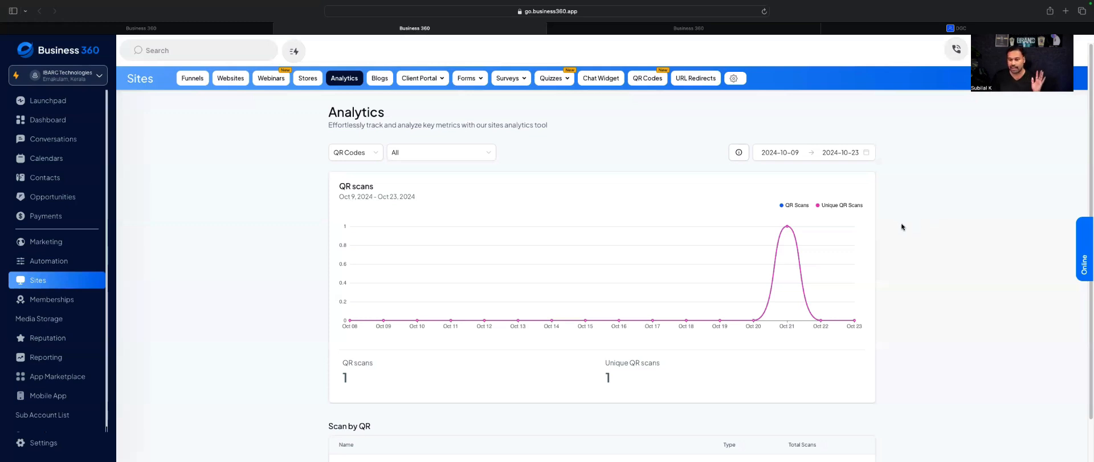
mouse_move(788, 248)
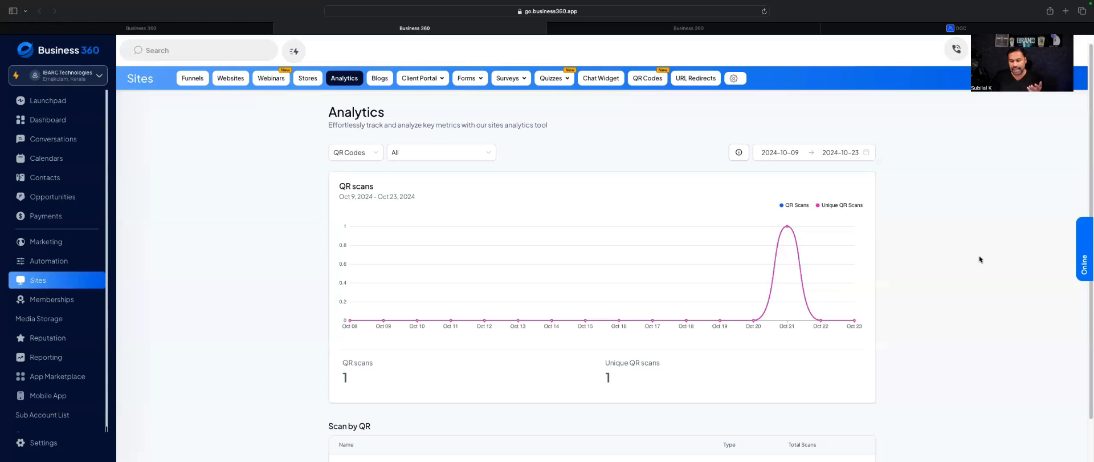
mouse_move(830, 265)
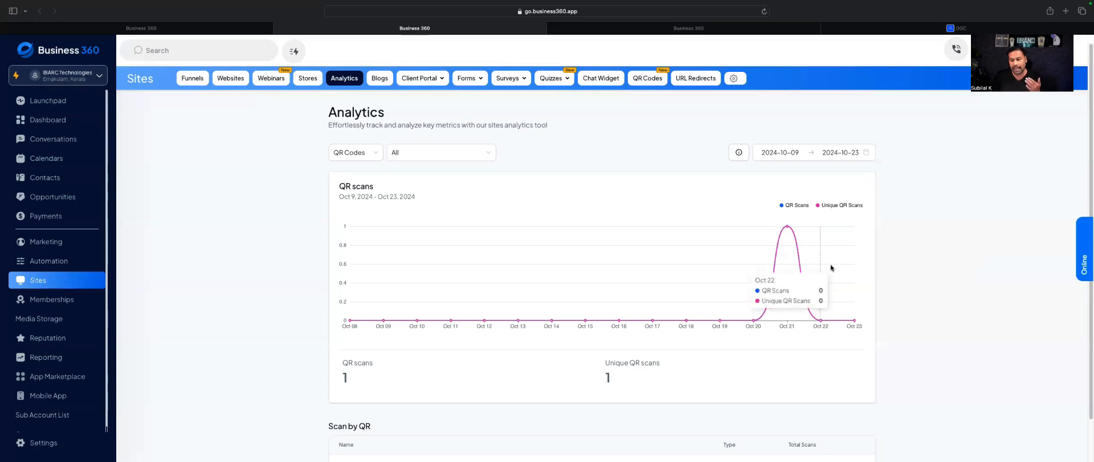
click(801, 206)
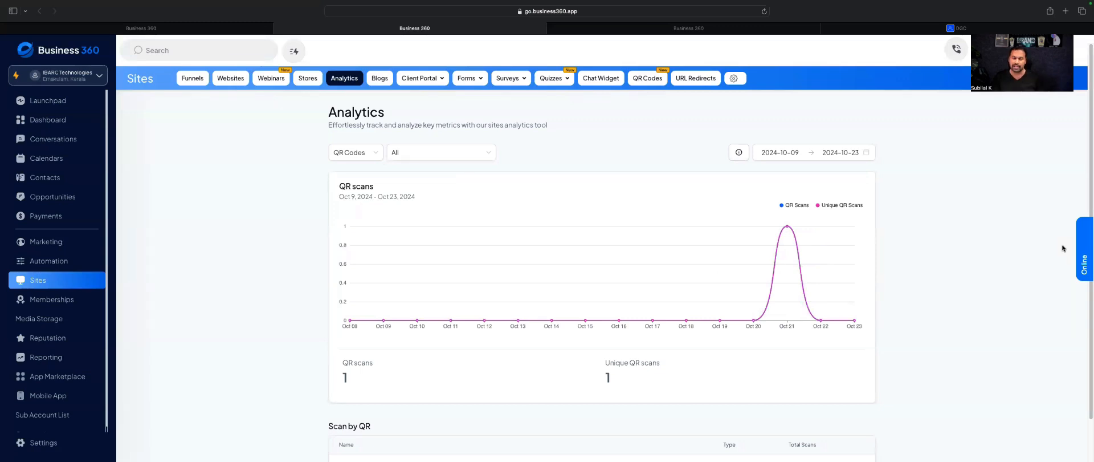
scroll(1072, 250, down, 2)
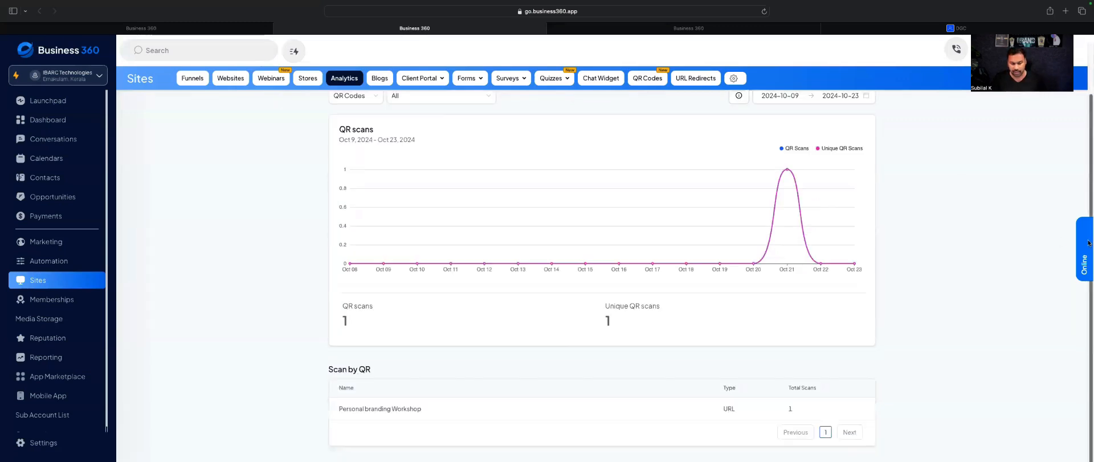
scroll(1066, 249, up, 2)
click(365, 156)
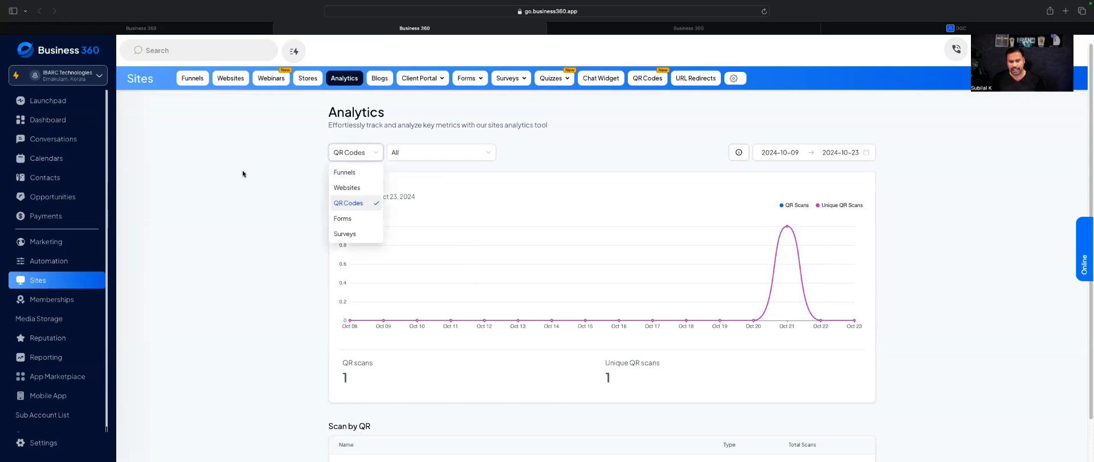
click(348, 203)
scroll(513, 180, down, 2)
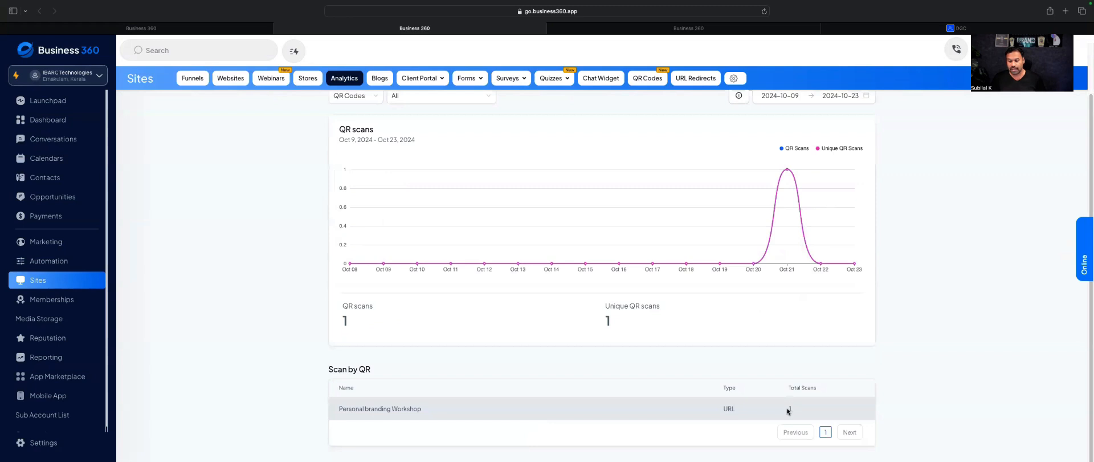
scroll(911, 365, up, 2)
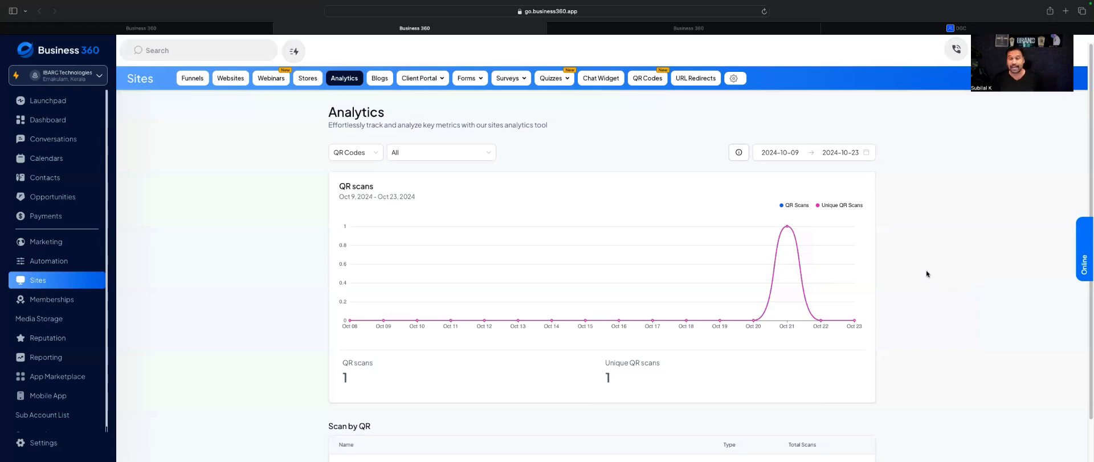
scroll(925, 273, down, 2)
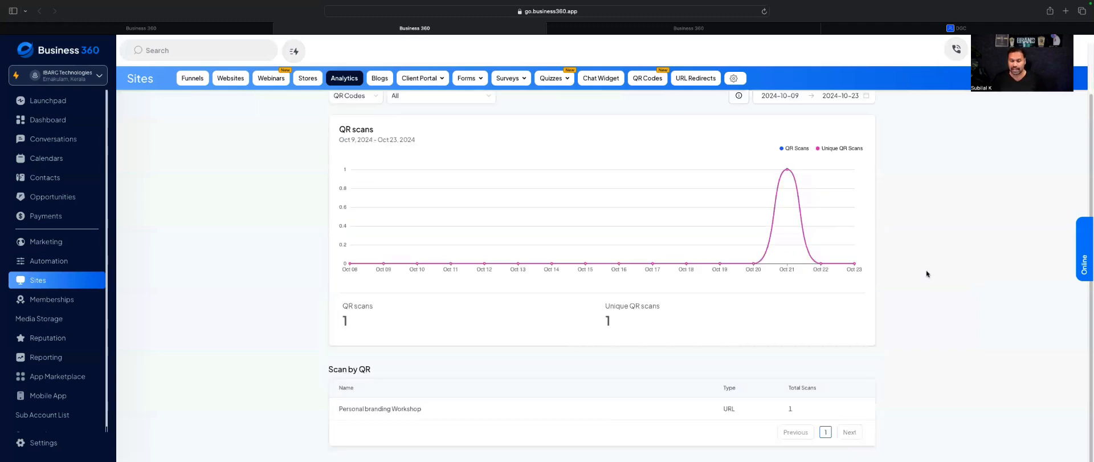
scroll(926, 274, up, 2)
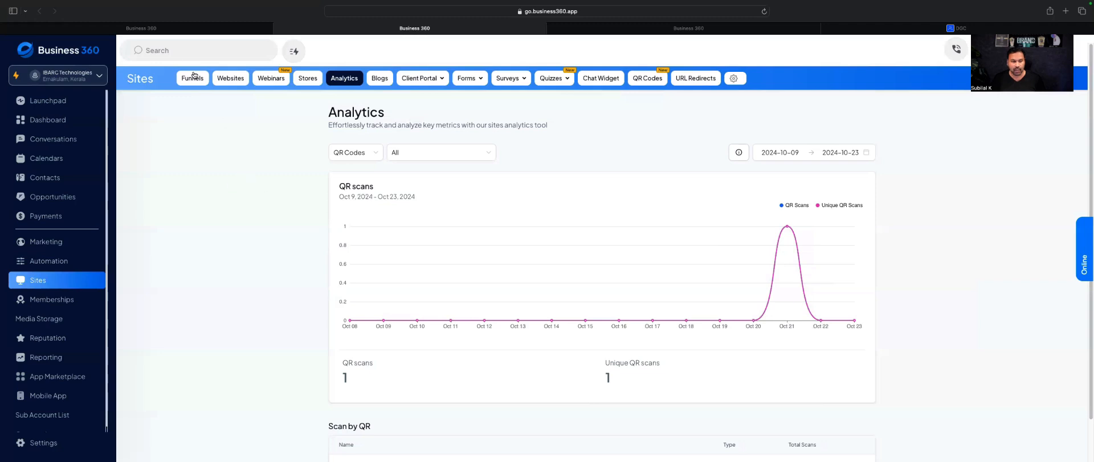
Create a new QR code named Viral Leads from the QR Codes page and choose Website as its type.
key(ctrl+shift+Tab)
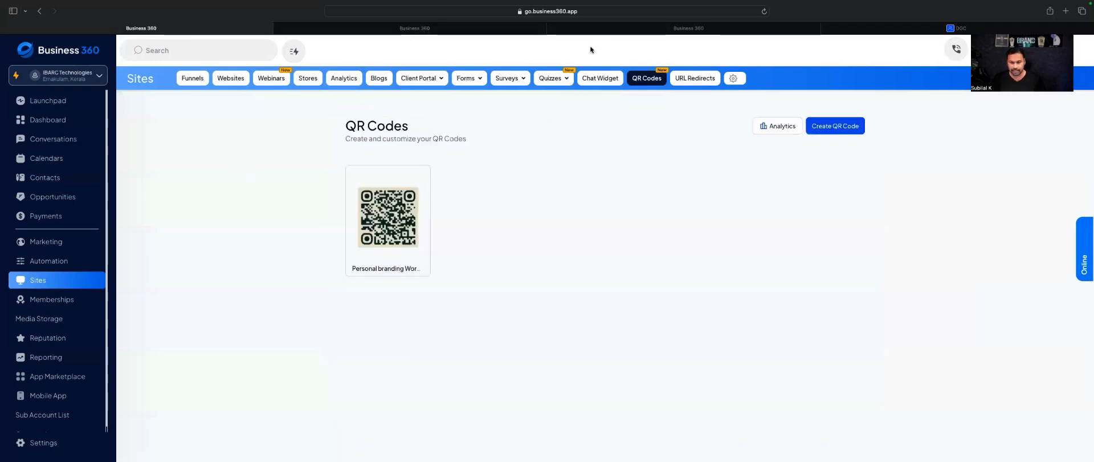
click(838, 130)
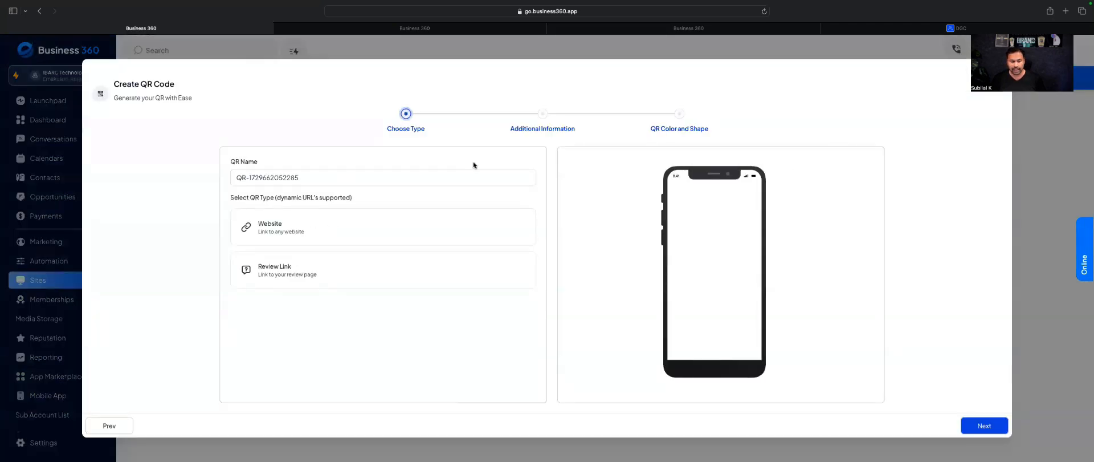
click(308, 181)
drag(313, 178, 174, 177)
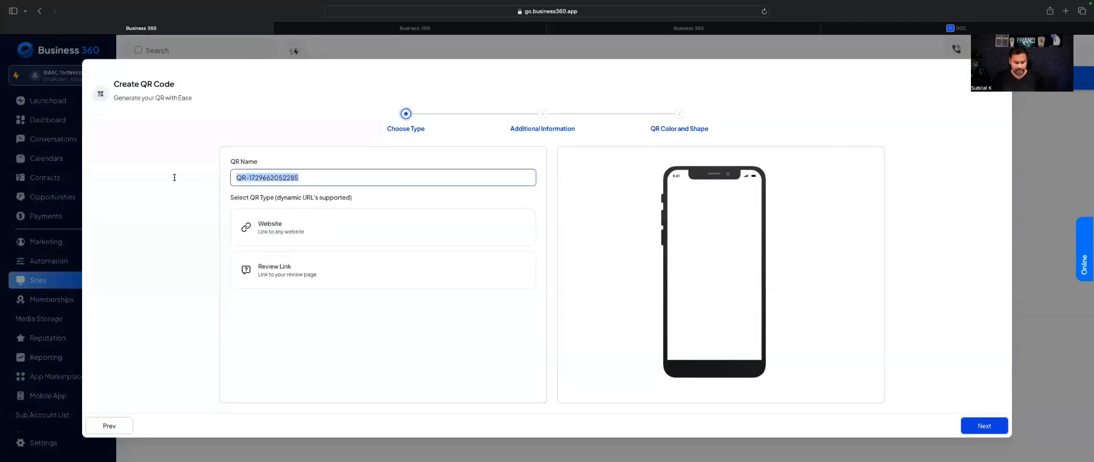
text(Viral Le)
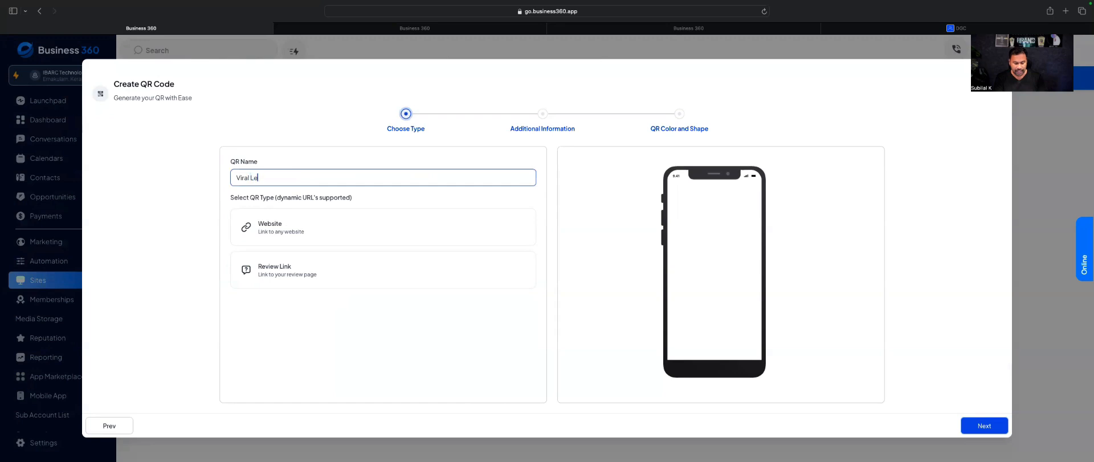
text(ads)
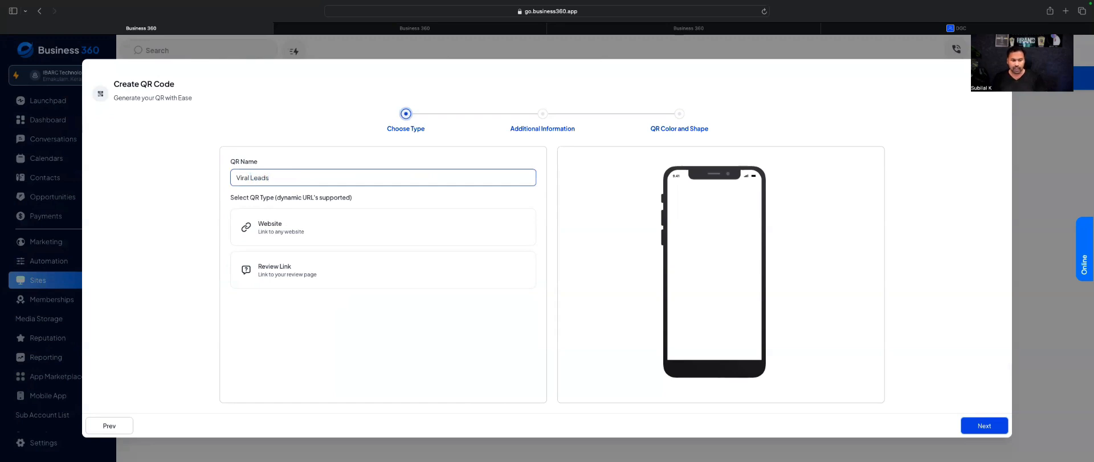
click(273, 126)
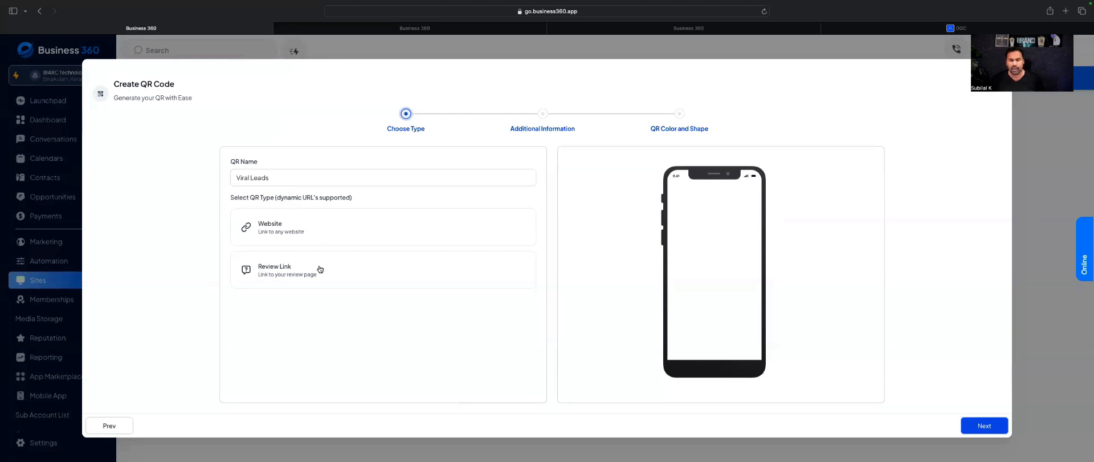
click(317, 230)
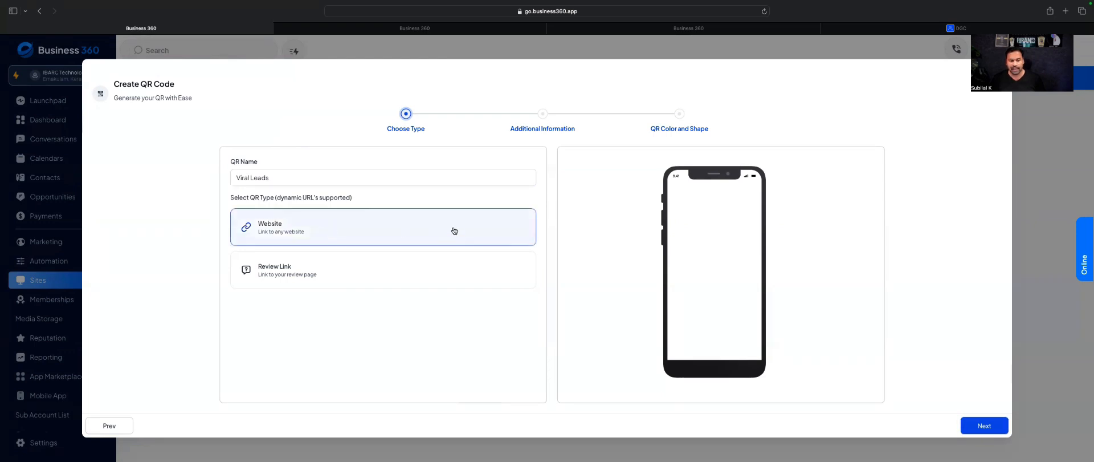
click(980, 431)
click(305, 202)
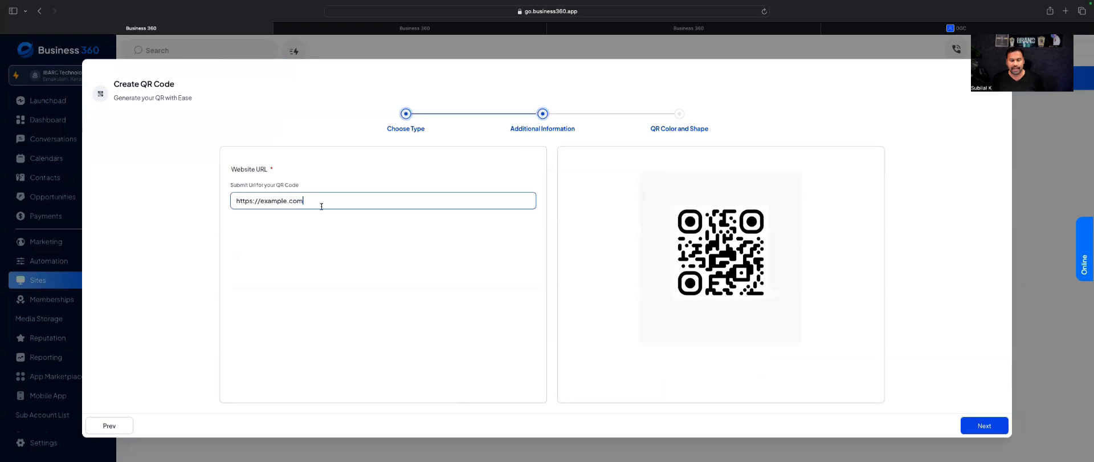
drag(260, 202, 354, 197)
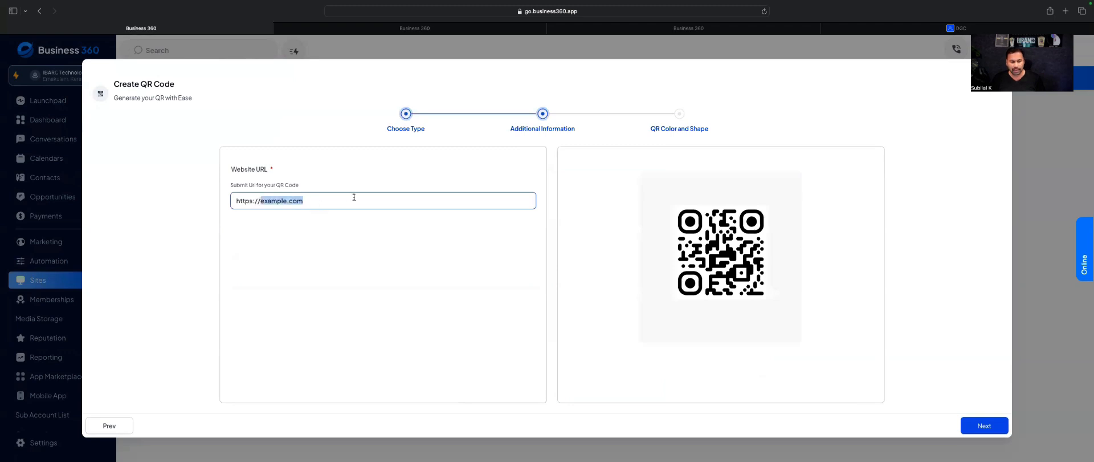
text(viral)
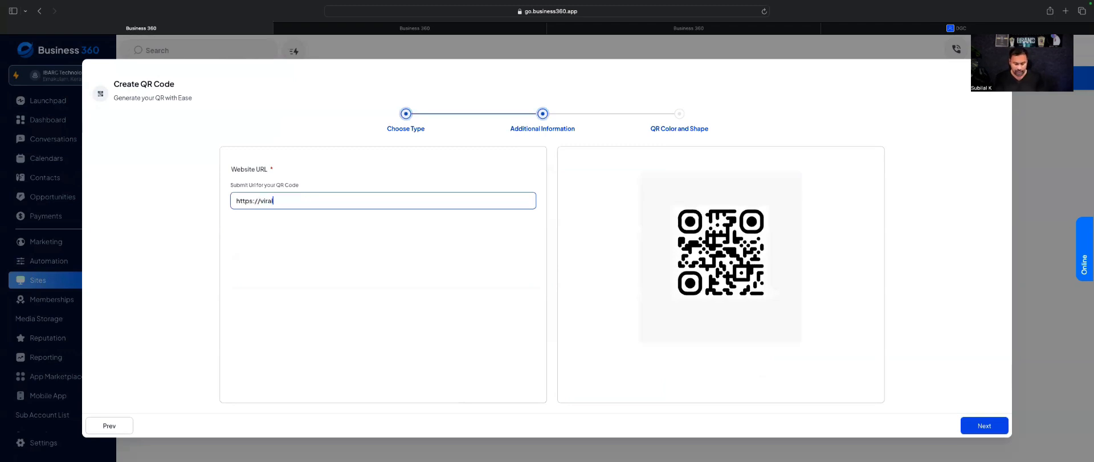
text(-leads.com)
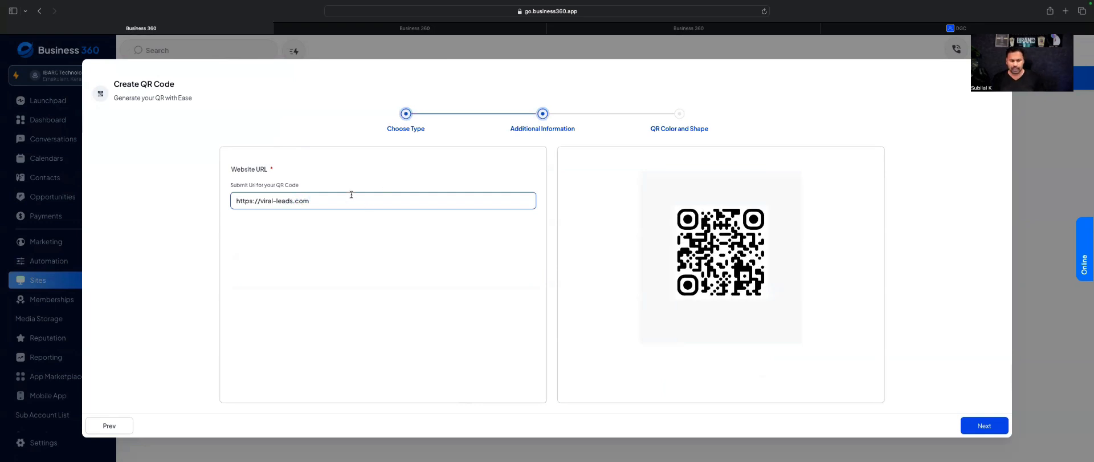
text(/)
click(356, 243)
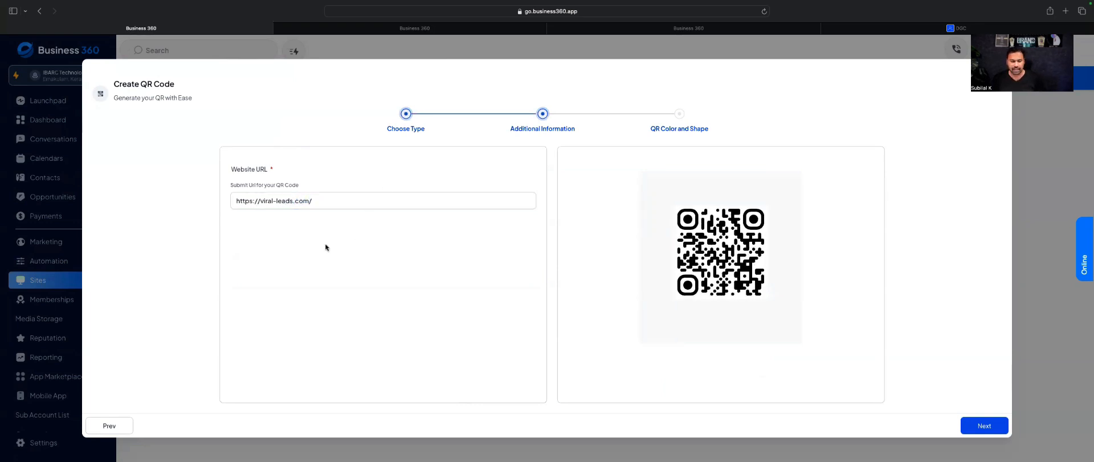
click(326, 207)
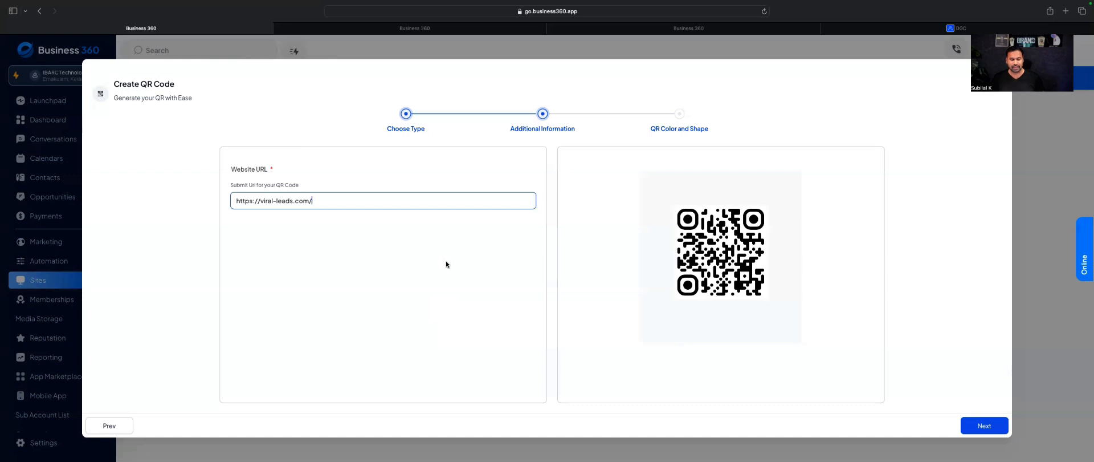
click(356, 249)
click(338, 202)
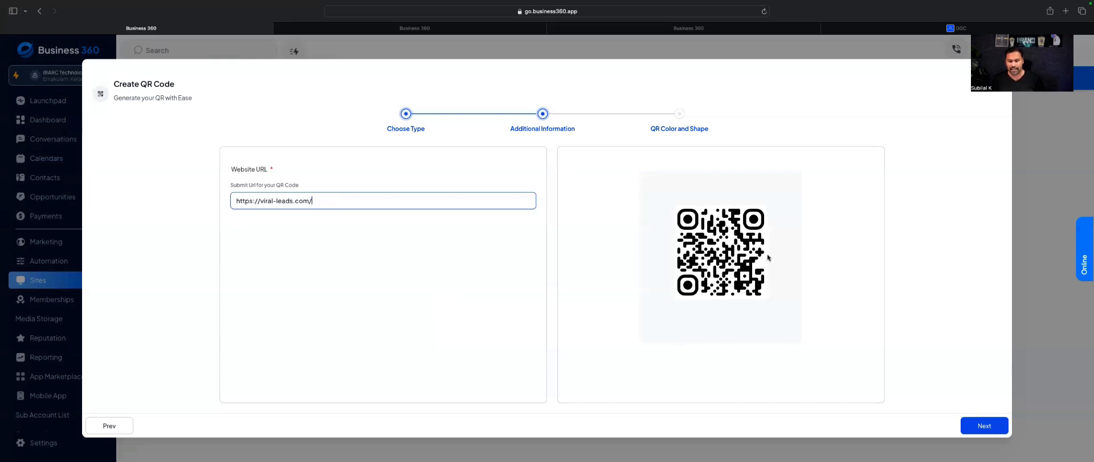
Proceed to the QR code's color and shape settings and look through the available customization sections.
click(991, 427)
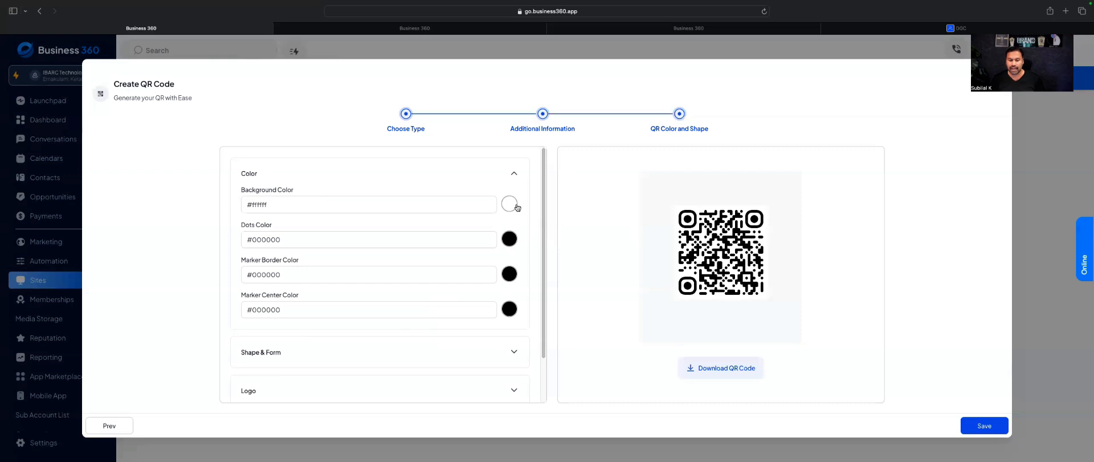
scroll(386, 295, down, 2)
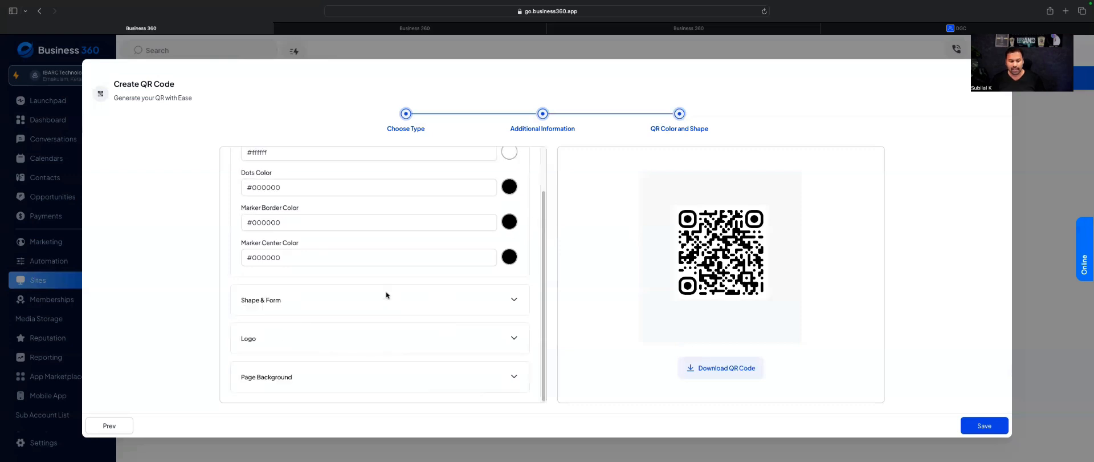
scroll(407, 283, up, 2)
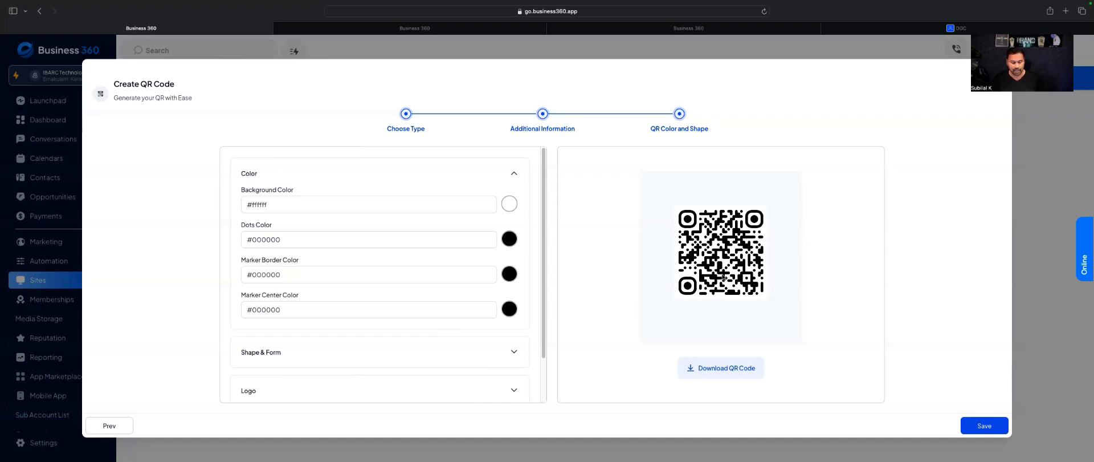
Switch to the Viral leads logo design in Canva and delete the gift box illustration from page 2.
key(super+Tab)
key(super+Tab)
key(super+Tab)
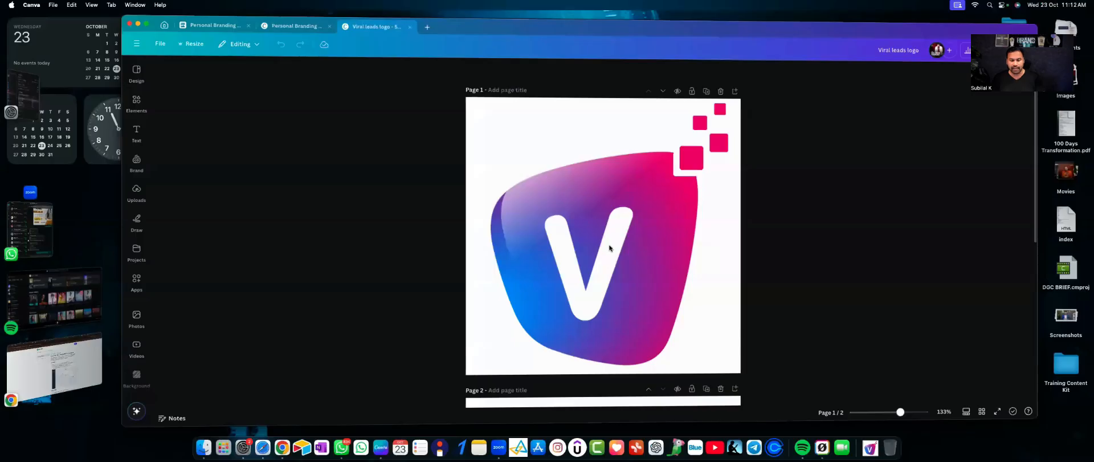
click(610, 248)
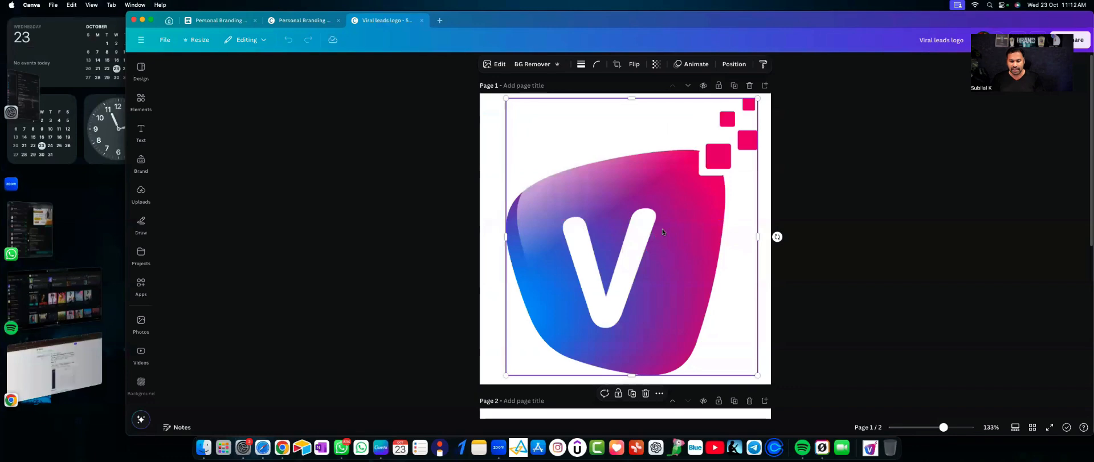
scroll(663, 229, down, 3)
scroll(627, 216, up, 3)
click(495, 130)
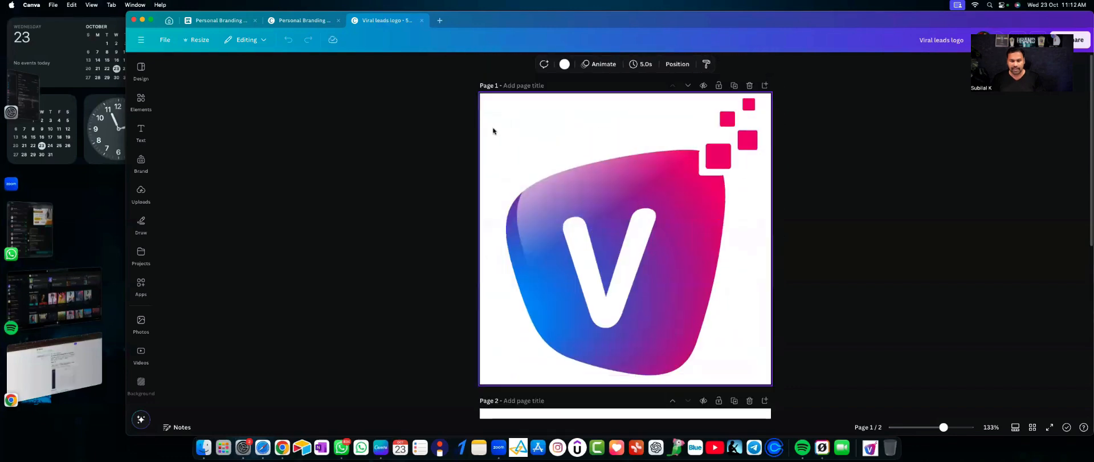
scroll(549, 176, down, 5)
click(684, 175)
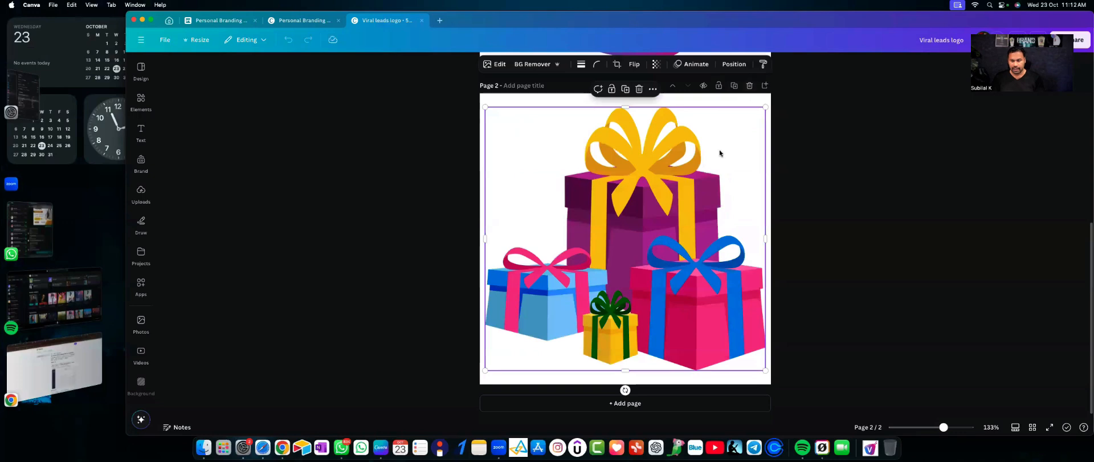
key(BackSpace)
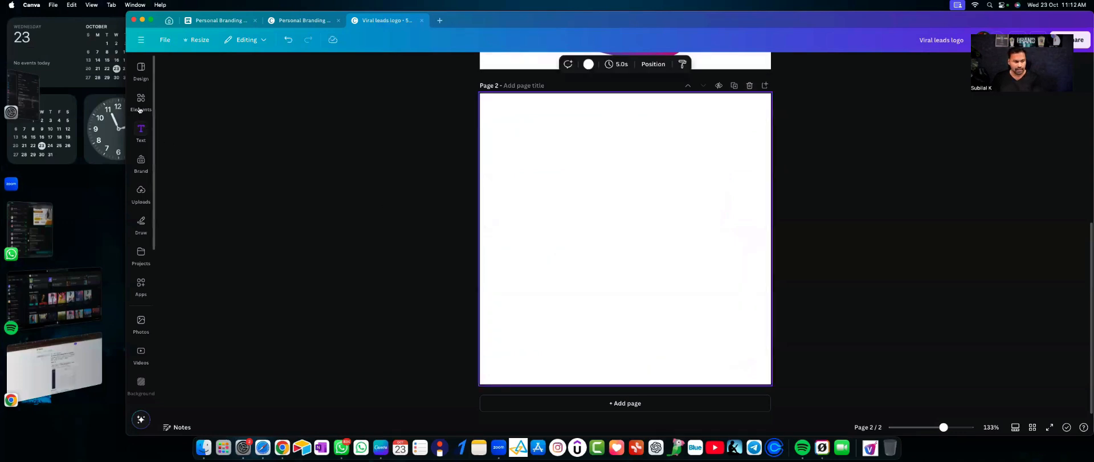
Add a green rectangle to page 2, shrink it, and duplicate it into a column of three rectangles.
click(141, 100)
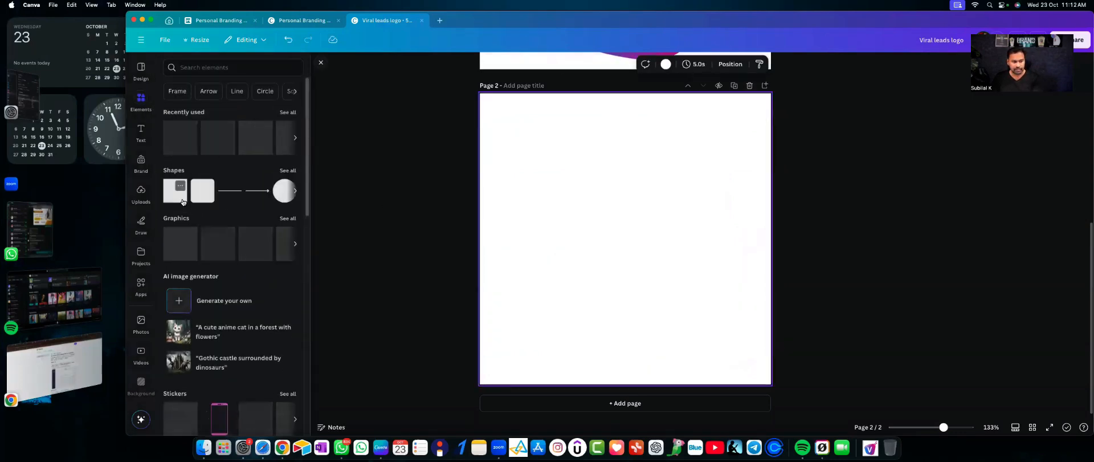
key(r)
drag(587, 232, 535, 166)
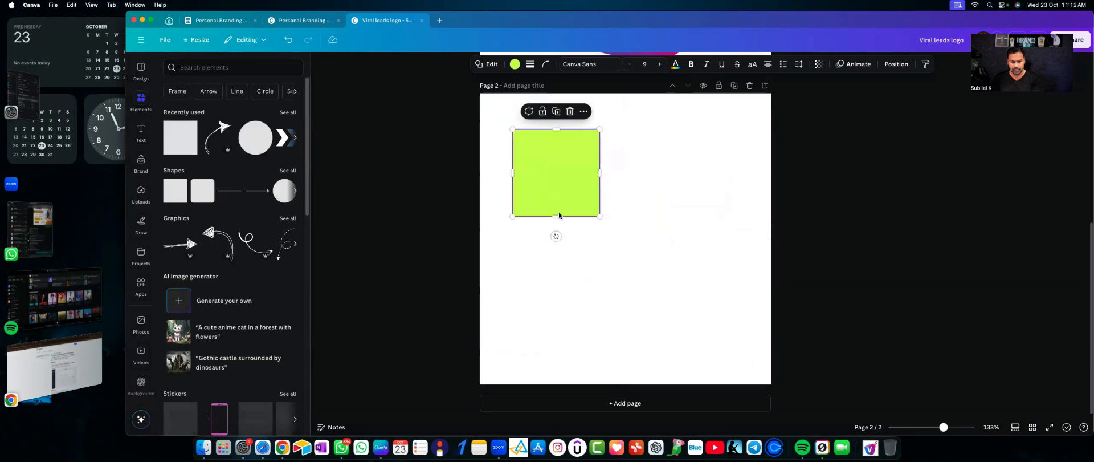
mouse_move(557, 215)
mouse_down()
mouse_move(554, 144)
mouse_move(557, 159)
mouse_move(589, 142)
mouse_move(555, 143)
mouse_move(537, 218)
mouse_up()
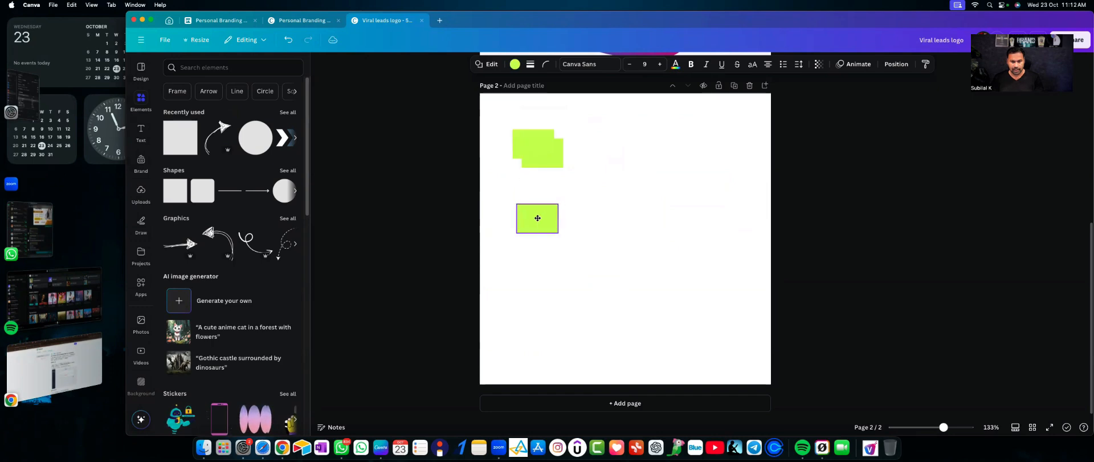
drag(537, 150, 528, 179)
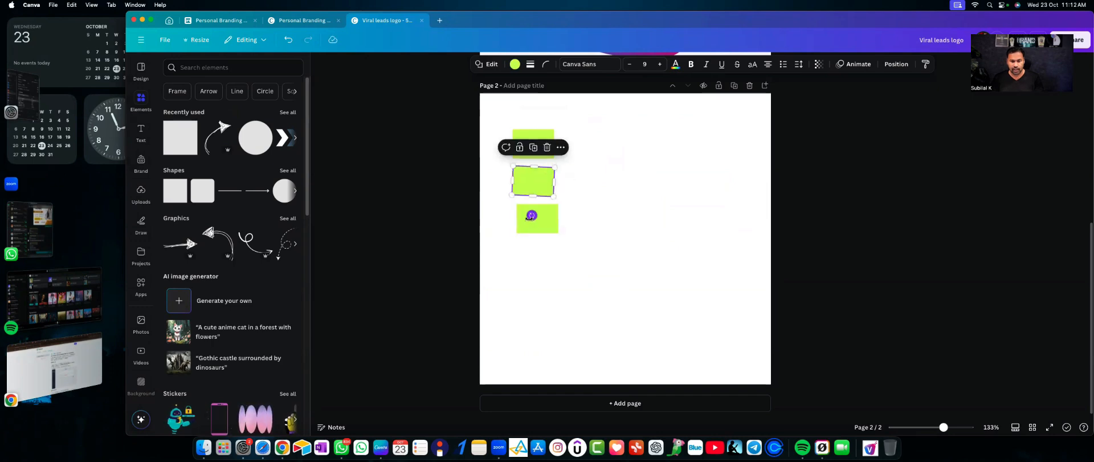
drag(537, 224, 535, 227)
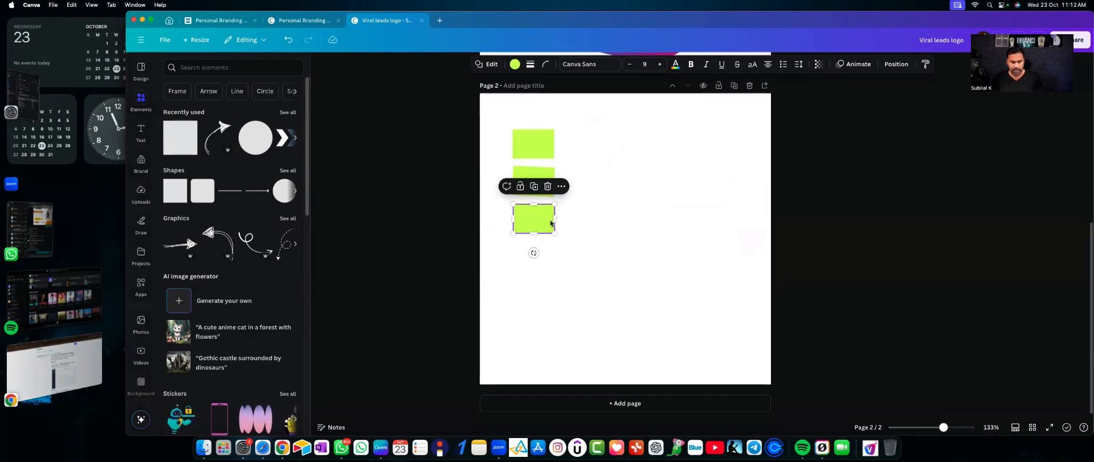
Straighten the three green rectangles into one aligned column with equal vertical gaps.
click(597, 214)
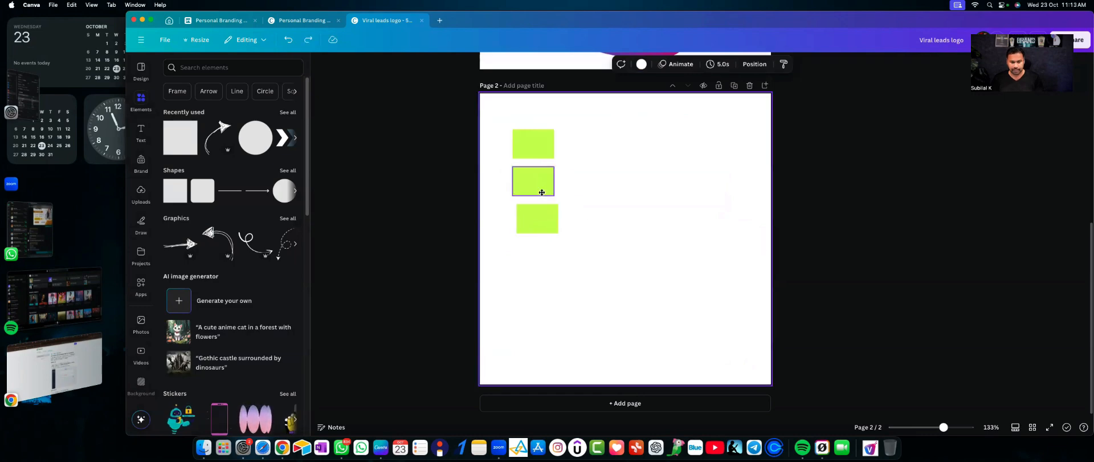
drag(530, 215, 538, 222)
click(576, 179)
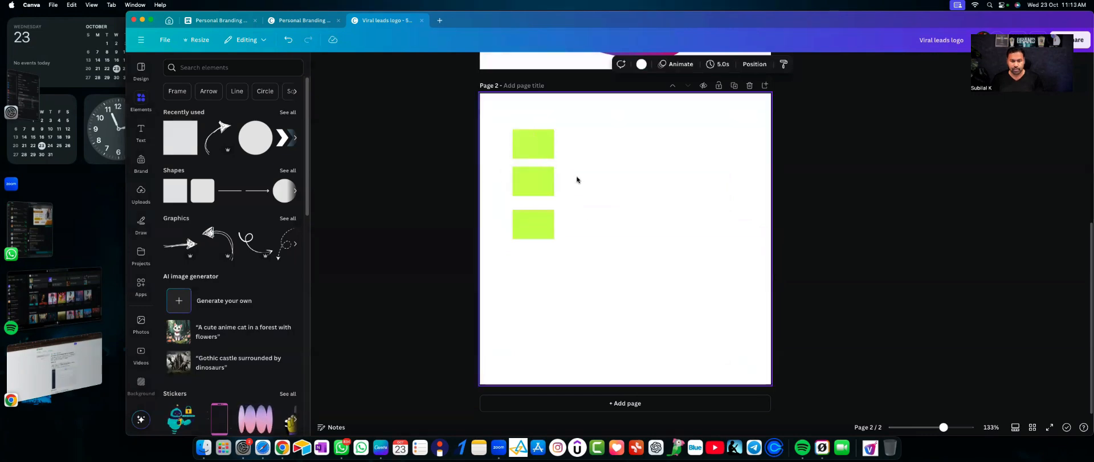
click(546, 153)
click(601, 231)
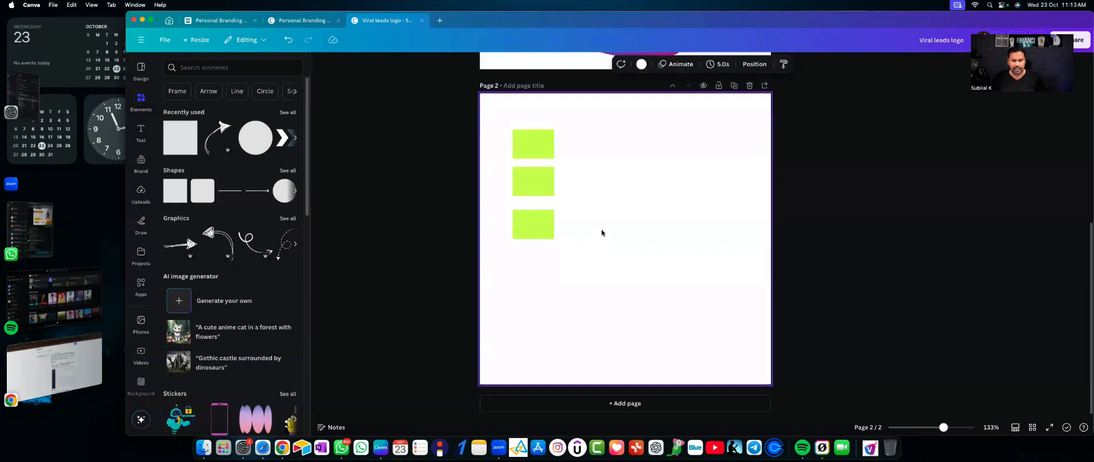
click(544, 151)
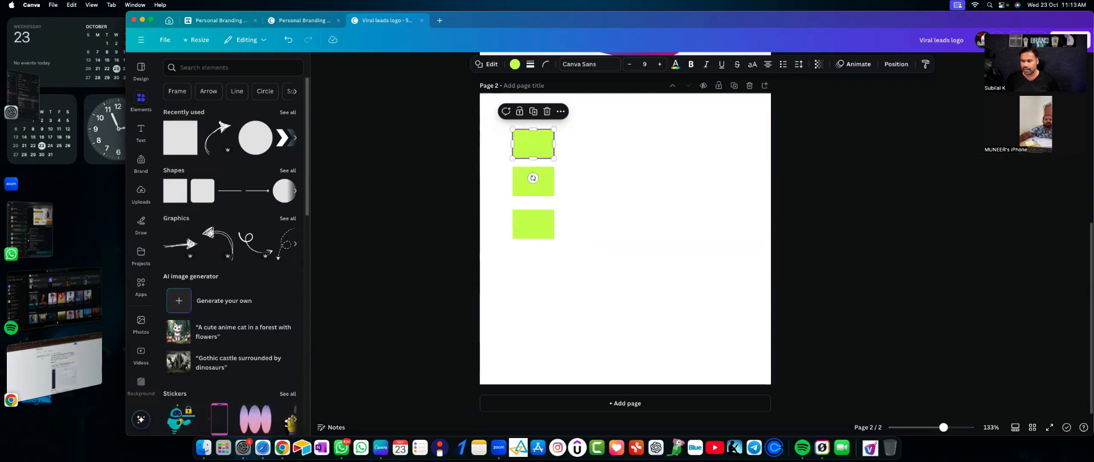
click(682, 240)
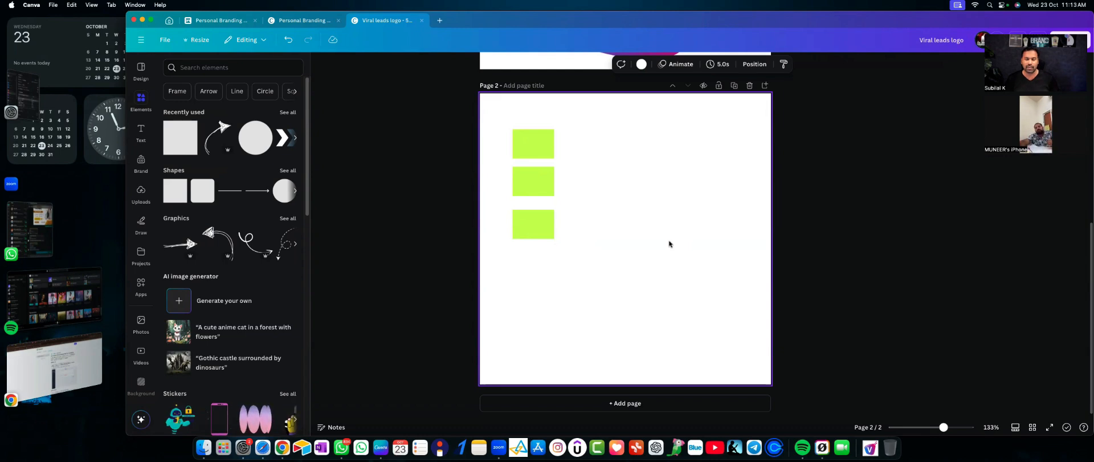
drag(532, 179, 535, 182)
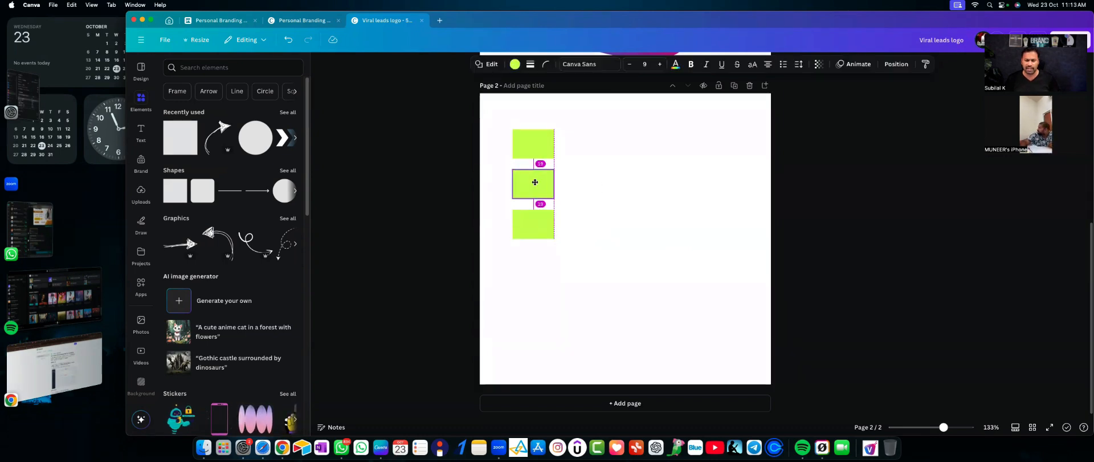
click(602, 201)
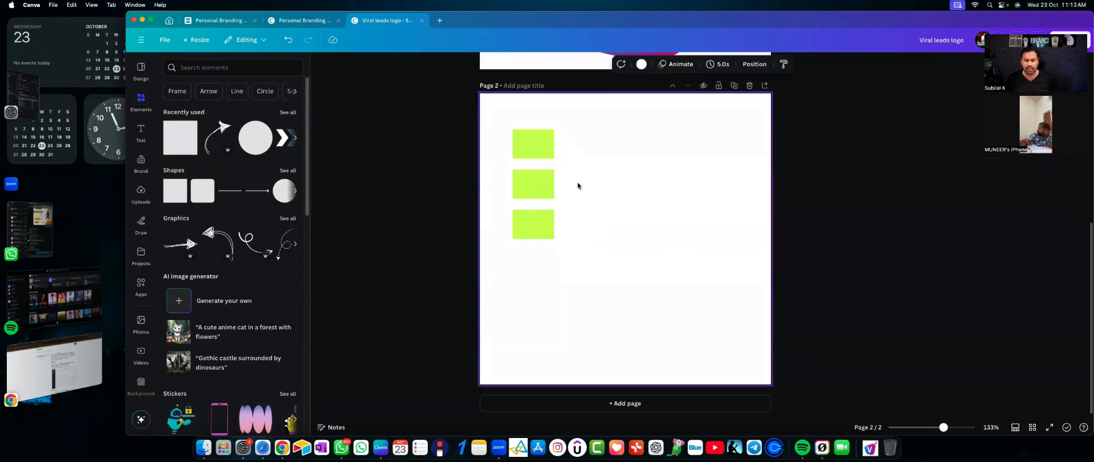
Recolor the three rectangles from top to bottom with the logo's photo colors: magenta #B72F9F, blue, and purple.
click(521, 151)
click(515, 66)
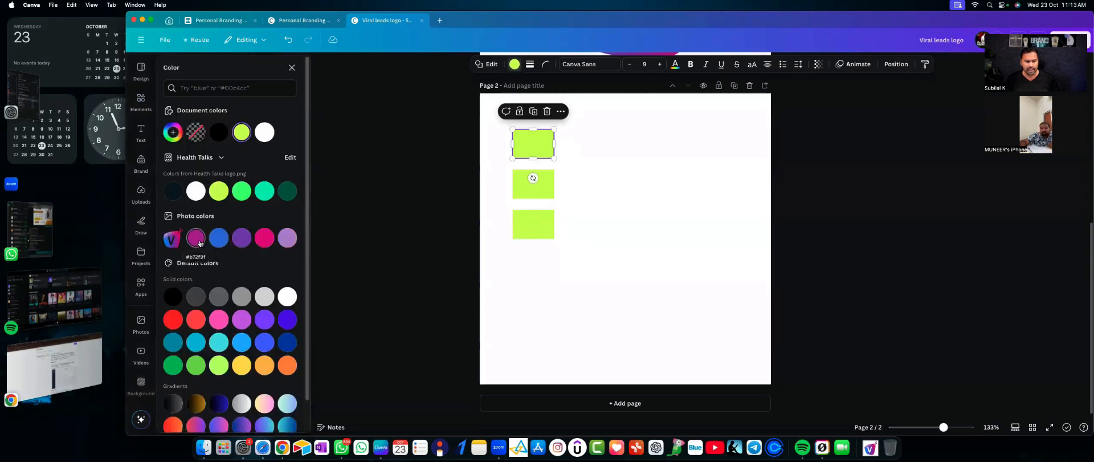
click(195, 238)
click(529, 191)
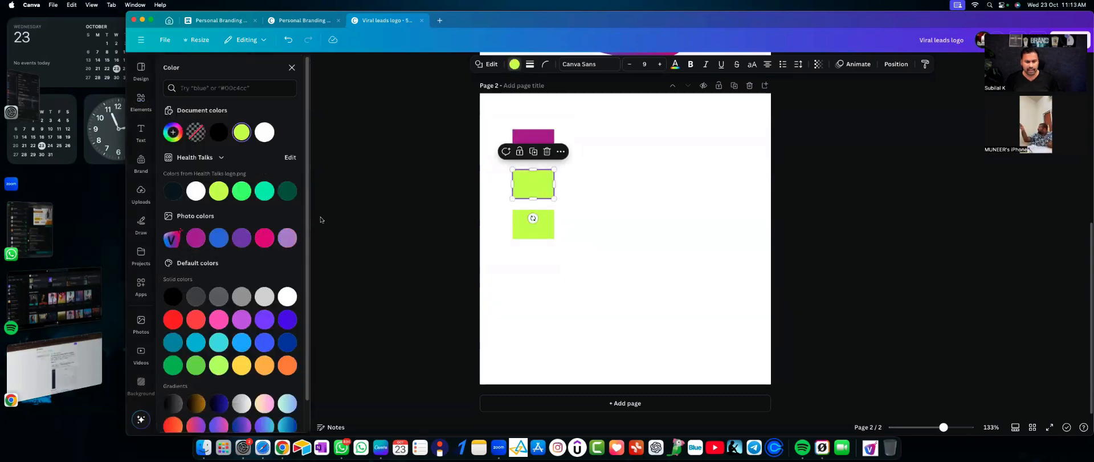
click(219, 238)
click(526, 228)
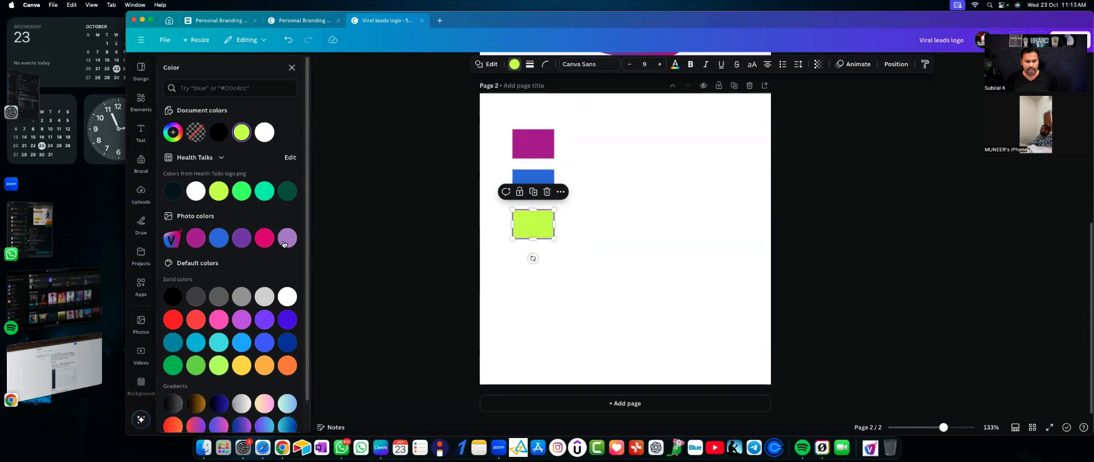
click(241, 237)
Duplicate two more rectangles below the purple one and color them with the logo's pink and light purple.
click(535, 193)
drag(533, 225, 527, 267)
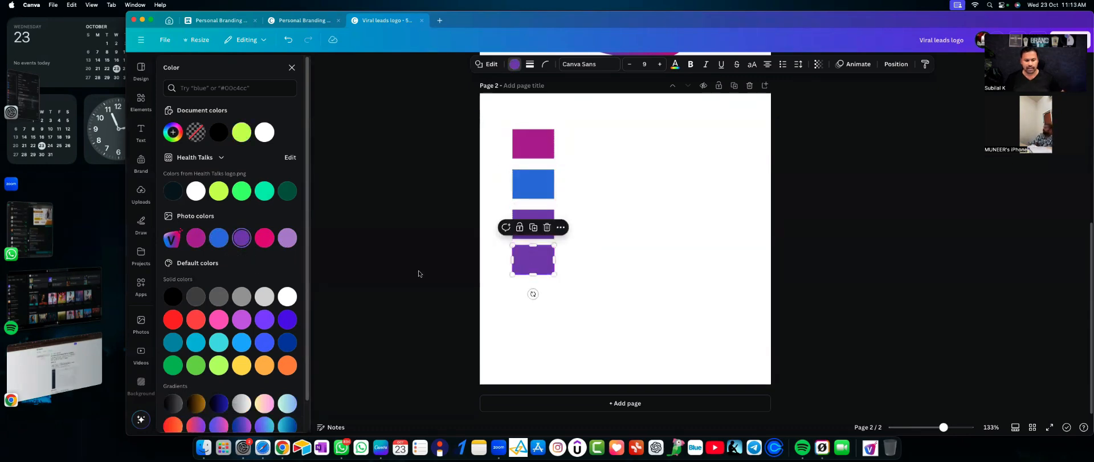
click(264, 237)
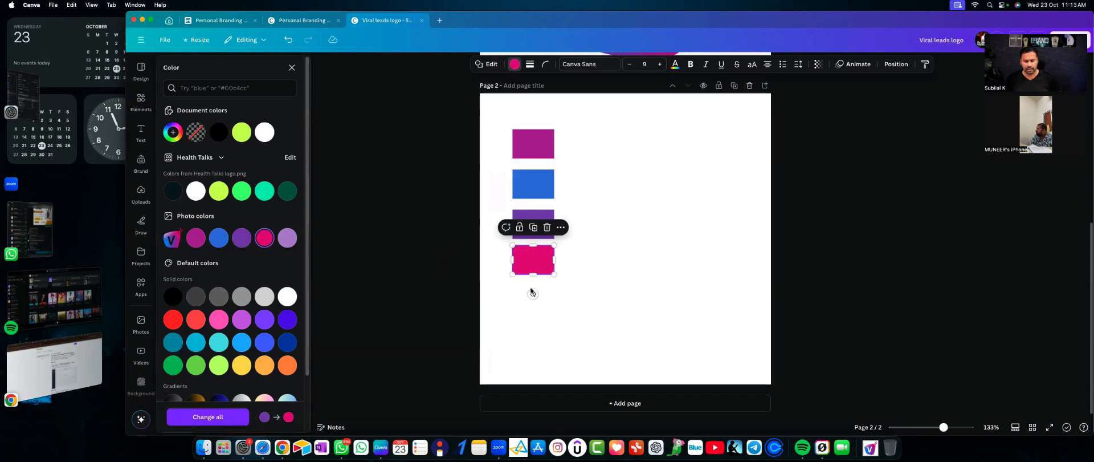
click(534, 227)
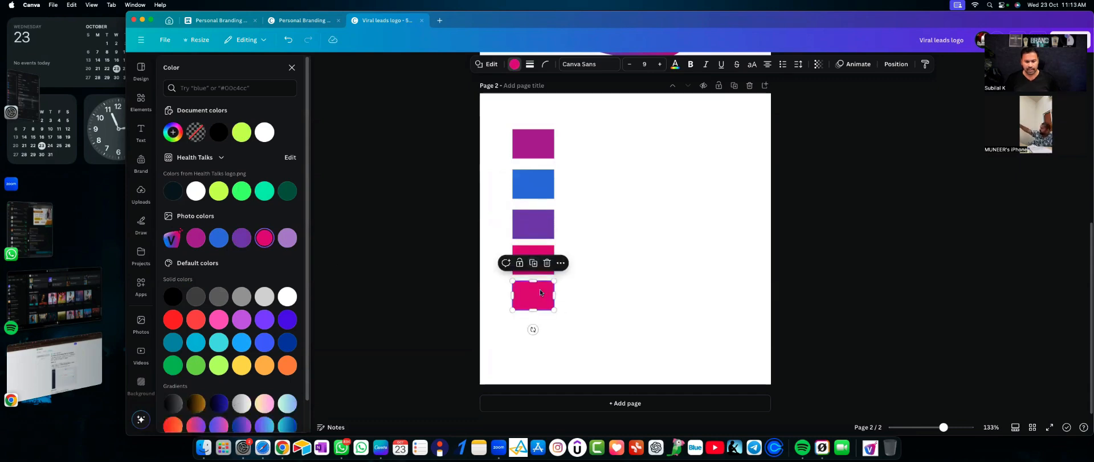
click(287, 238)
click(620, 291)
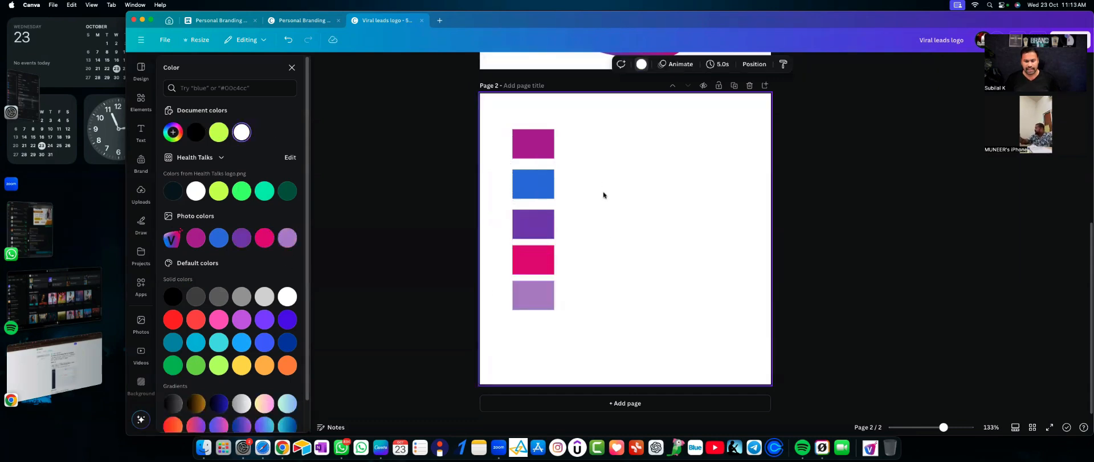
Space the pink and light purple rectangles evenly in the column and compare the swatches with the logo on page 1.
drag(528, 301, 528, 311)
drag(528, 254, 528, 258)
click(628, 225)
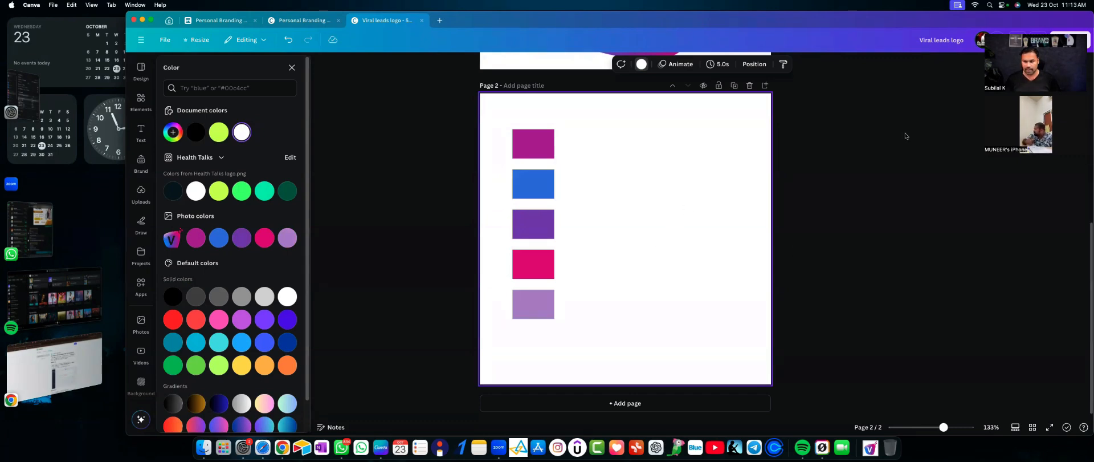
scroll(1085, 227, up, 5)
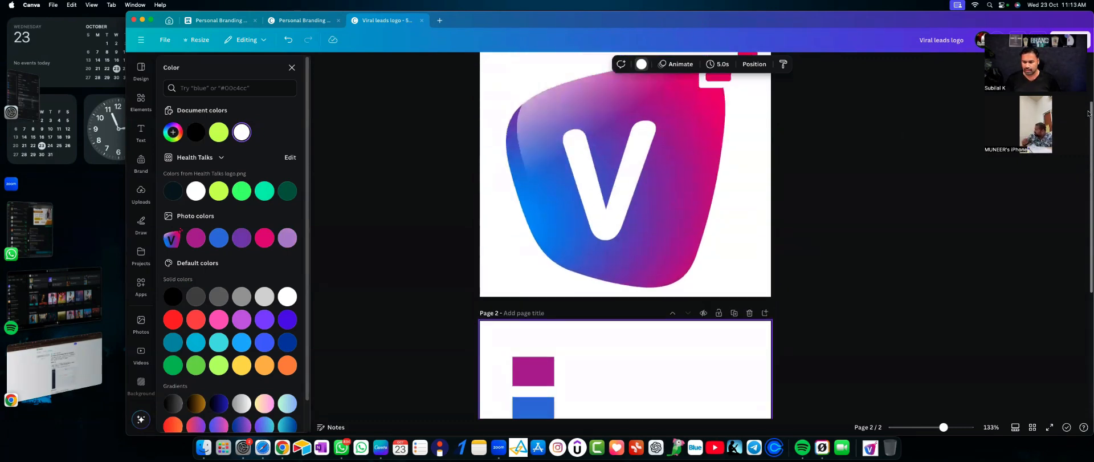
scroll(1082, 298, down, 5)
scroll(1082, 297, up, 2)
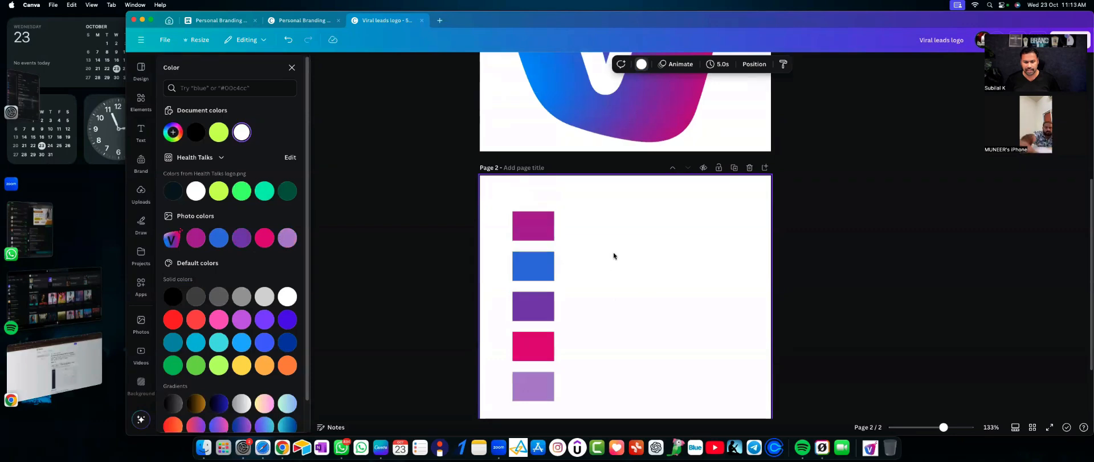
Add a body text box and place it beside the magenta swatch.
click(141, 133)
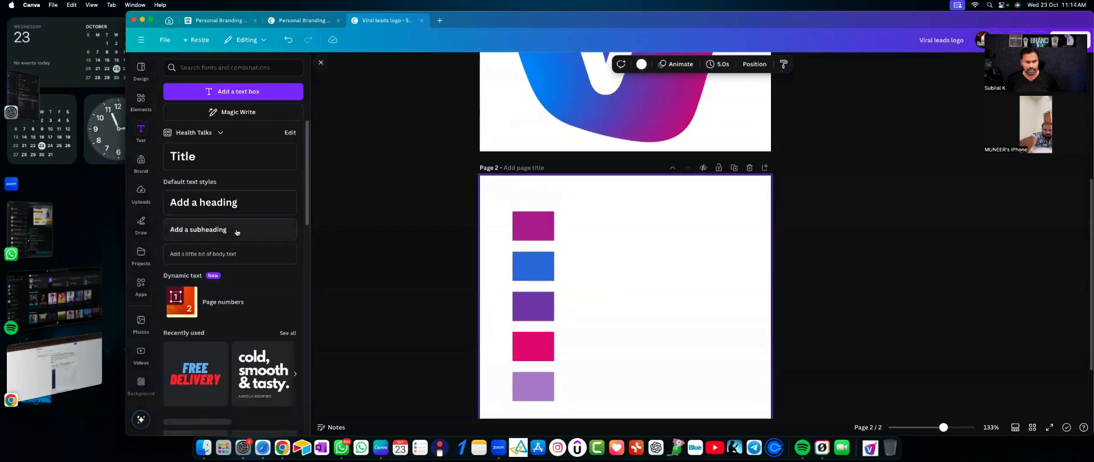
click(203, 253)
drag(615, 297, 630, 226)
Copy the magenta swatch's hex code and replace the body text beside it with #B72F9F.
click(534, 234)
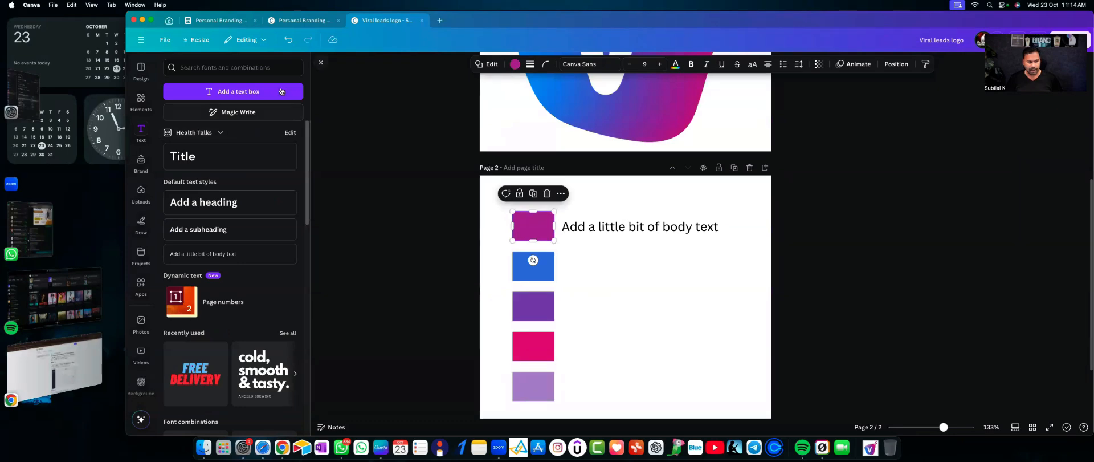
click(514, 65)
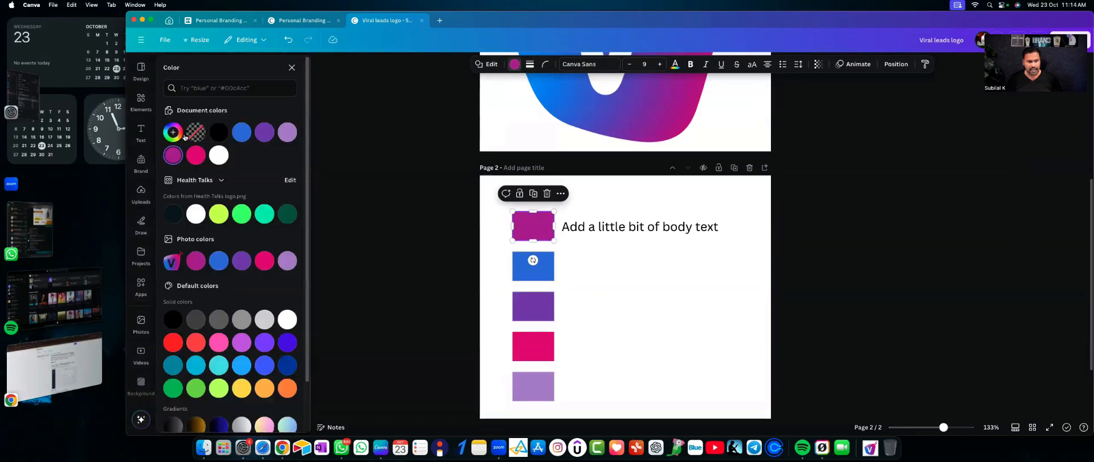
click(176, 160)
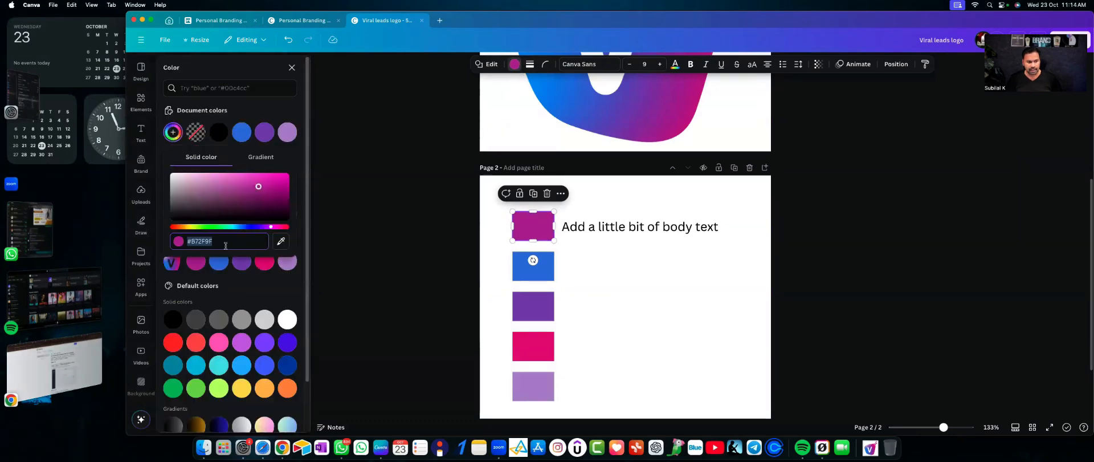
key(ctrl+c)
click(619, 237)
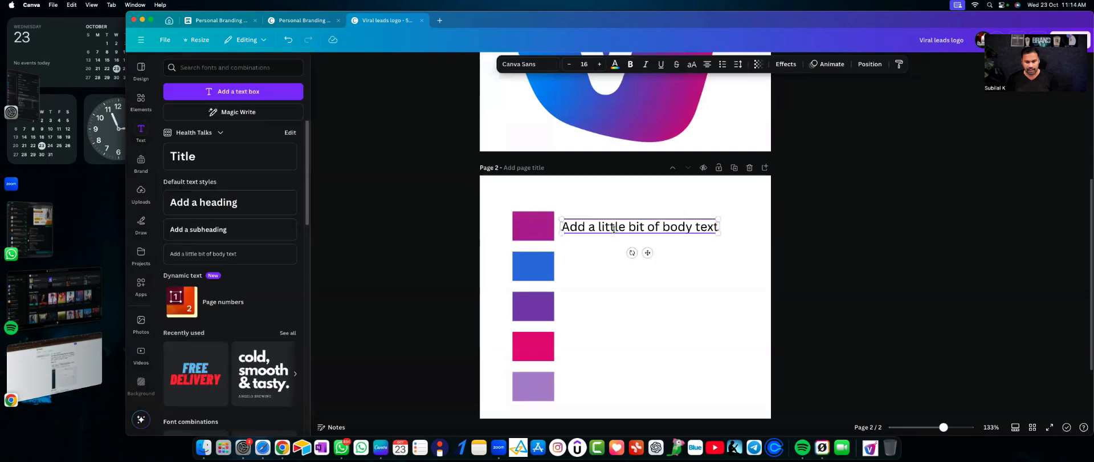
key(ctrl+a)
key(ctrl+v)
click(628, 255)
Duplicate the #B72F9F label so that one copy sits beside each of the other four swatches.
drag(641, 230, 597, 265)
click(609, 202)
click(605, 243)
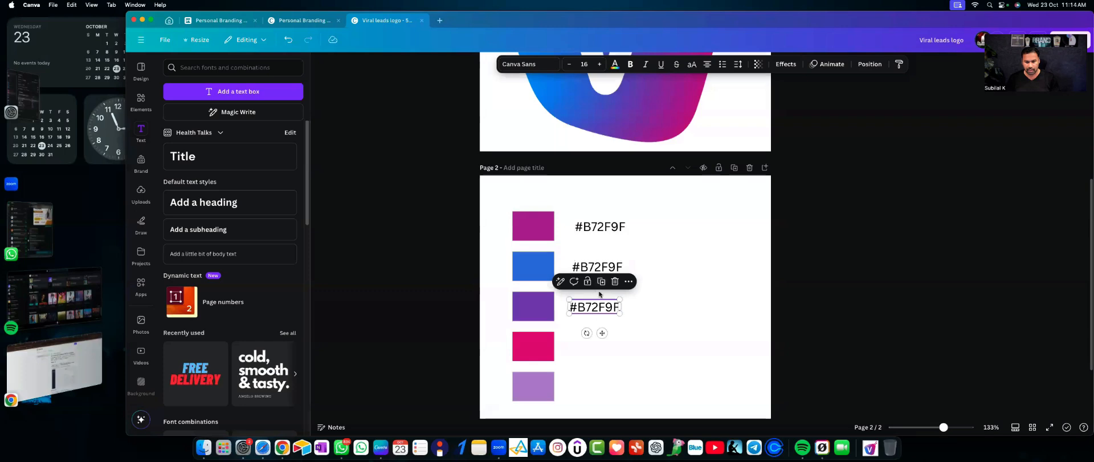
click(602, 281)
click(603, 285)
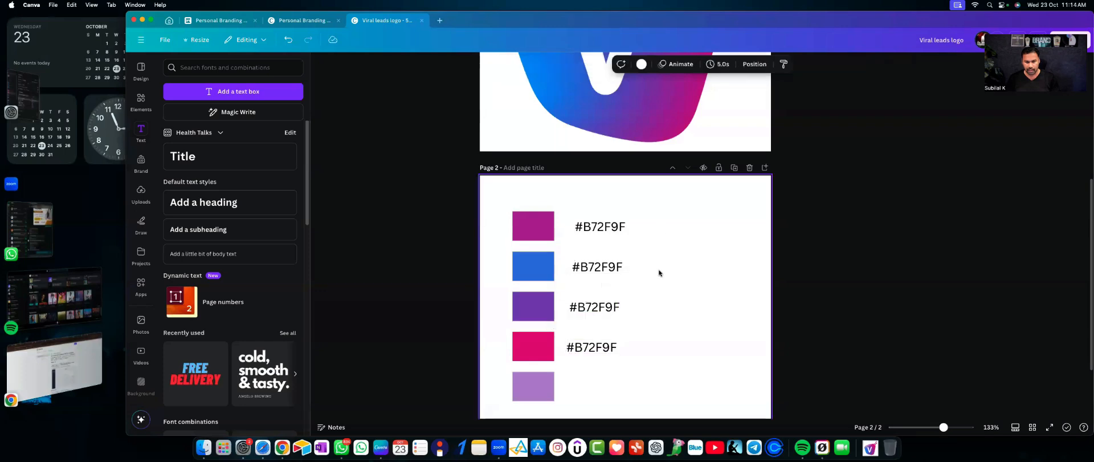
click(601, 347)
click(601, 322)
drag(600, 363, 599, 393)
Align the labels beside the pink, purple, and blue swatches with the rest of the label column.
click(588, 348)
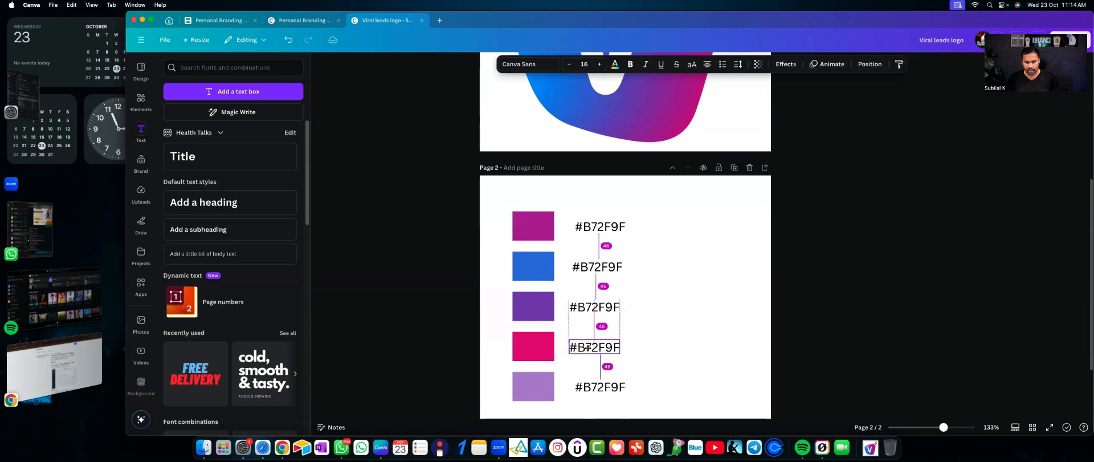
drag(588, 348, 594, 348)
drag(577, 308, 583, 309)
click(584, 266)
drag(584, 264, 588, 263)
Copy the blue swatch's hex code and replace the label beside it with #4080E3.
click(533, 266)
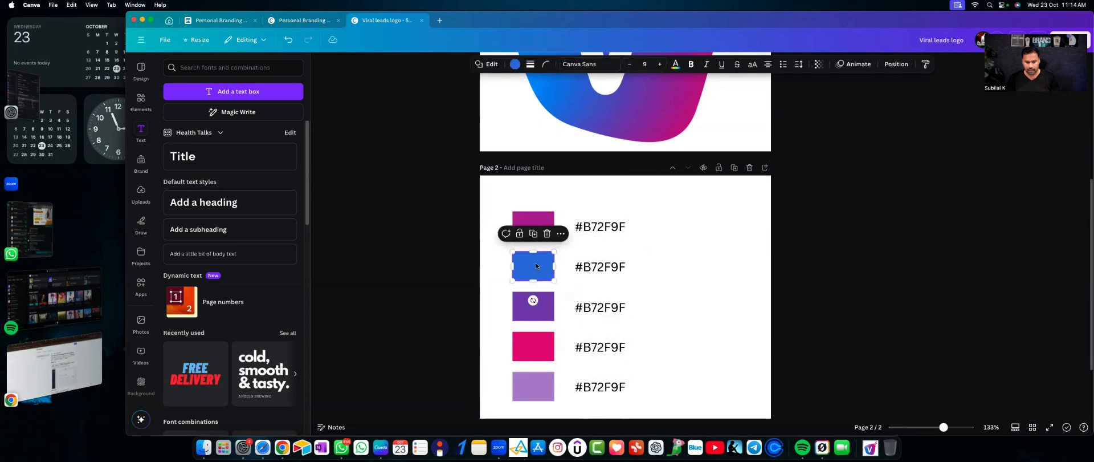
click(514, 65)
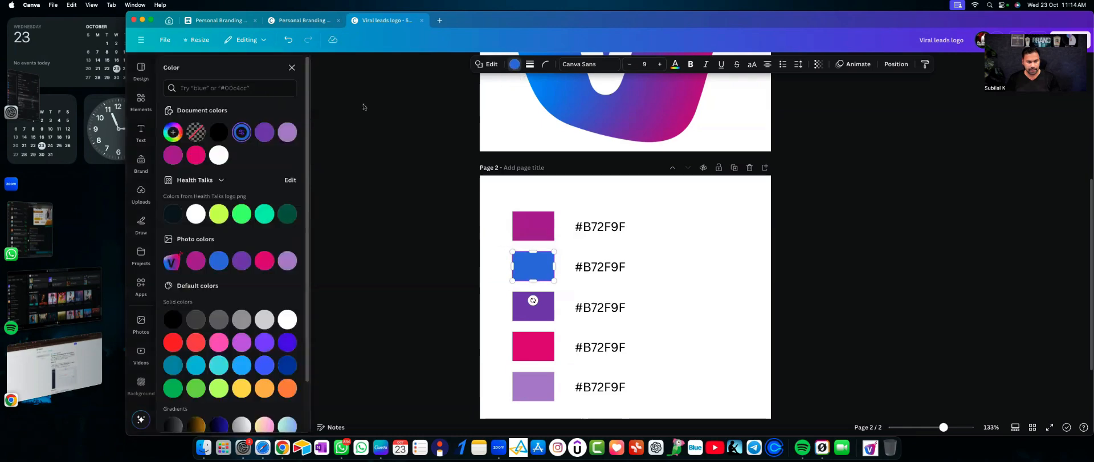
click(243, 133)
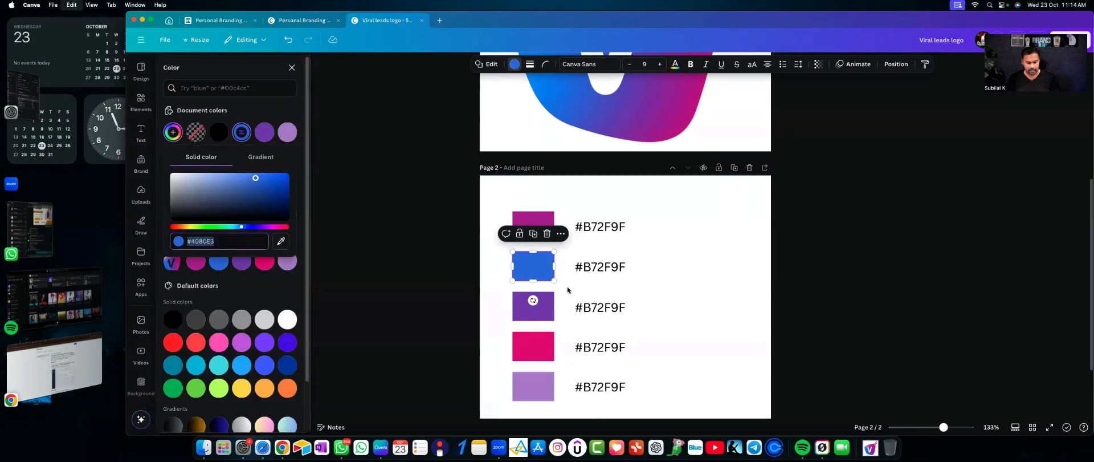
double_click(590, 267)
key(super+v)
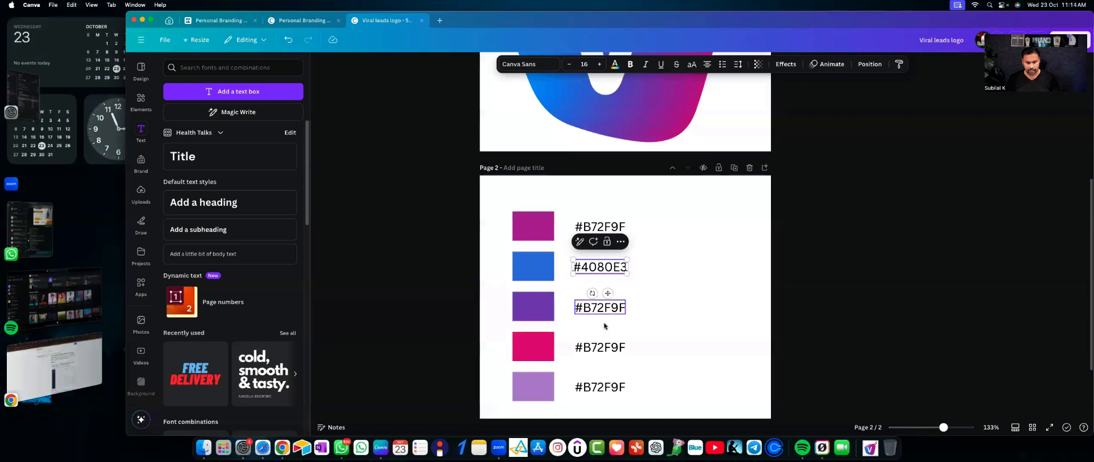
Copy the purple swatch's hex code and replace the label beside it with #834EBA.
click(596, 307)
click(533, 306)
click(515, 65)
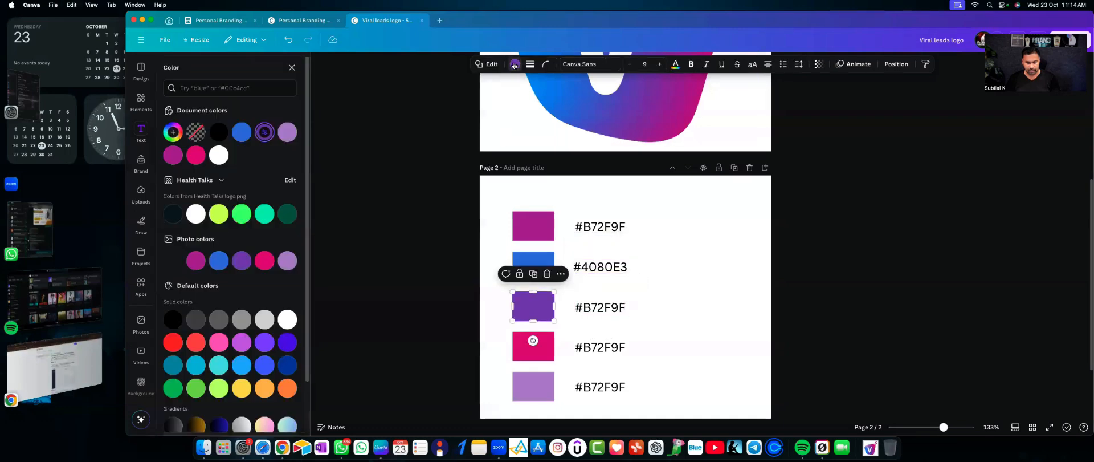
click(264, 133)
double_click(604, 307)
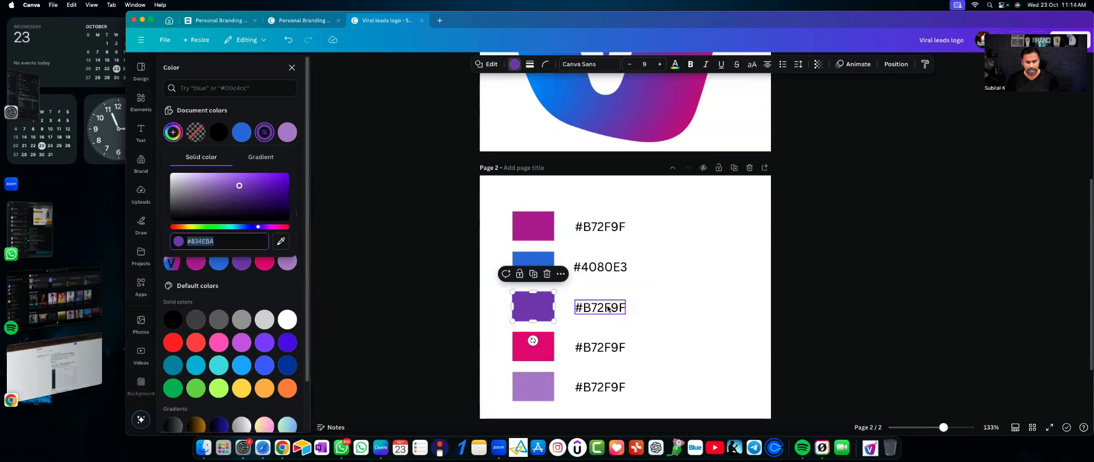
key(super+v)
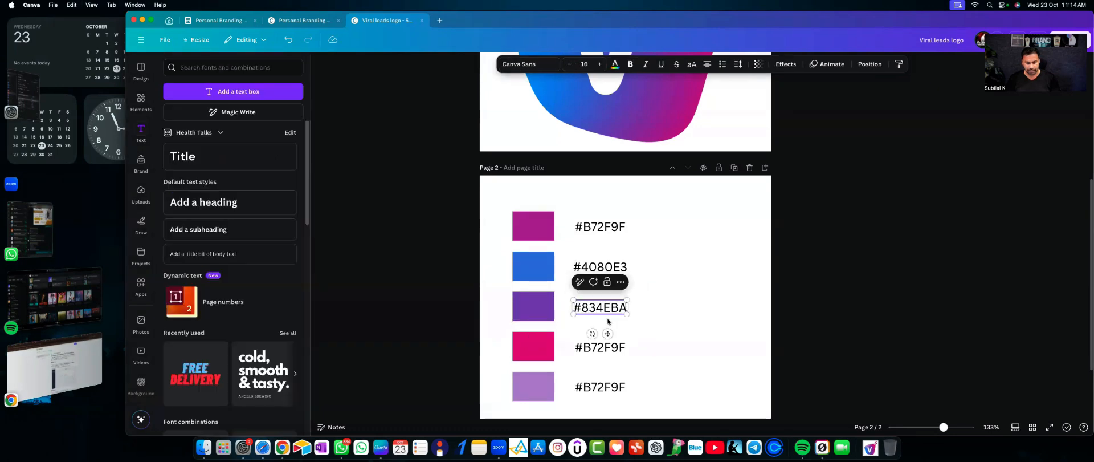
Copy the pink swatch's hex code and replace the label beside it with #E30F86.
click(533, 346)
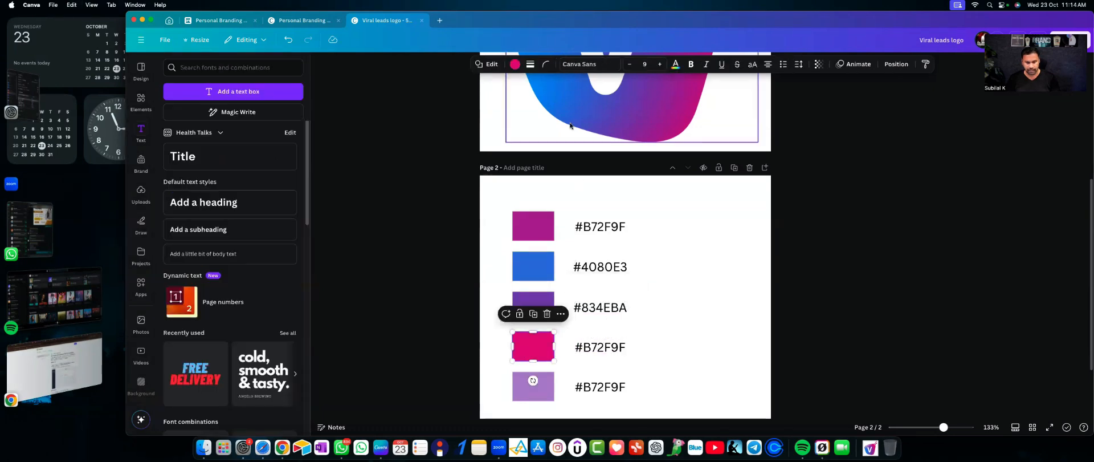
click(515, 64)
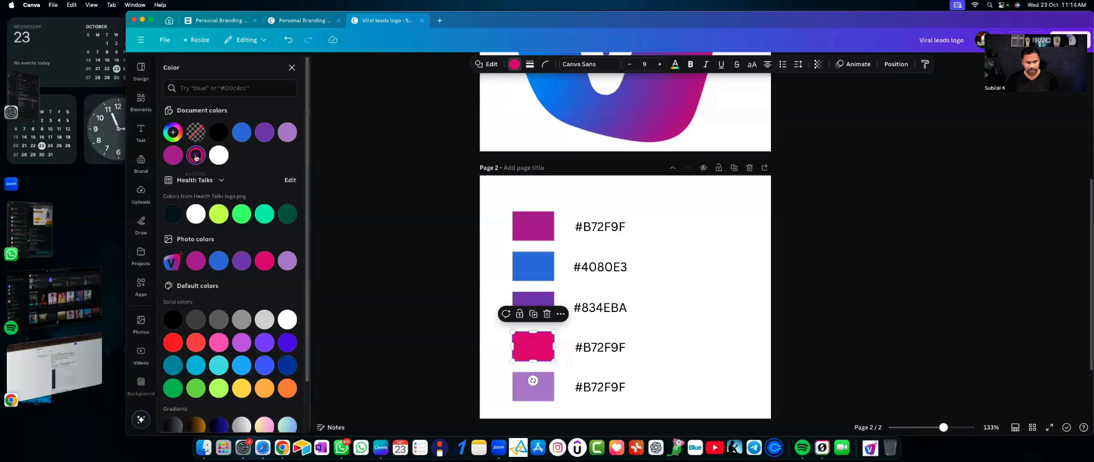
click(172, 132)
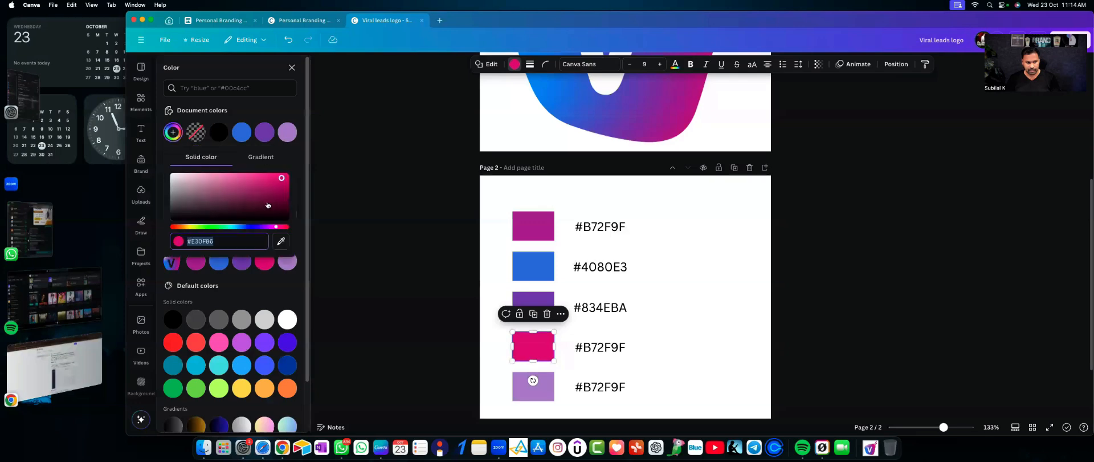
double_click(593, 345)
key(super+v)
Copy the light purple swatch's hex code and replace the label beside it with #B68FD2.
click(531, 390)
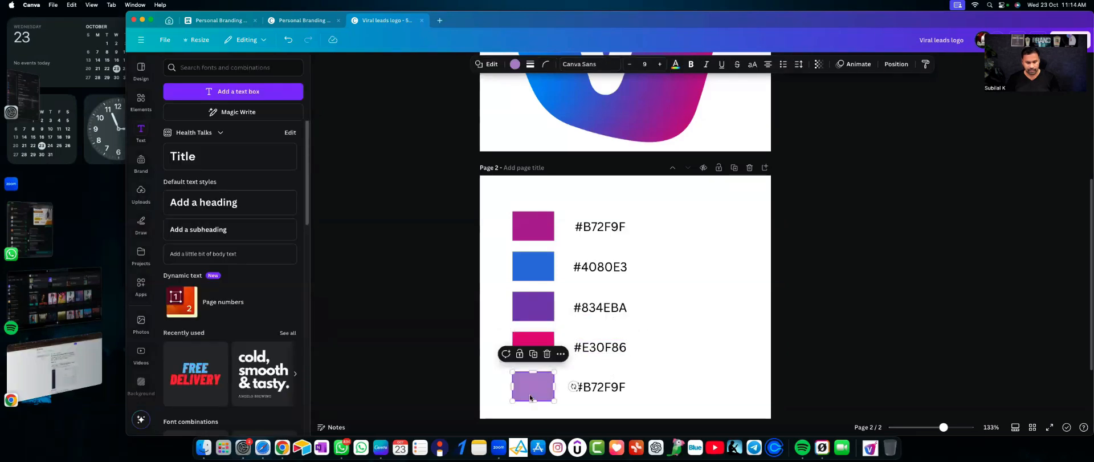
click(514, 64)
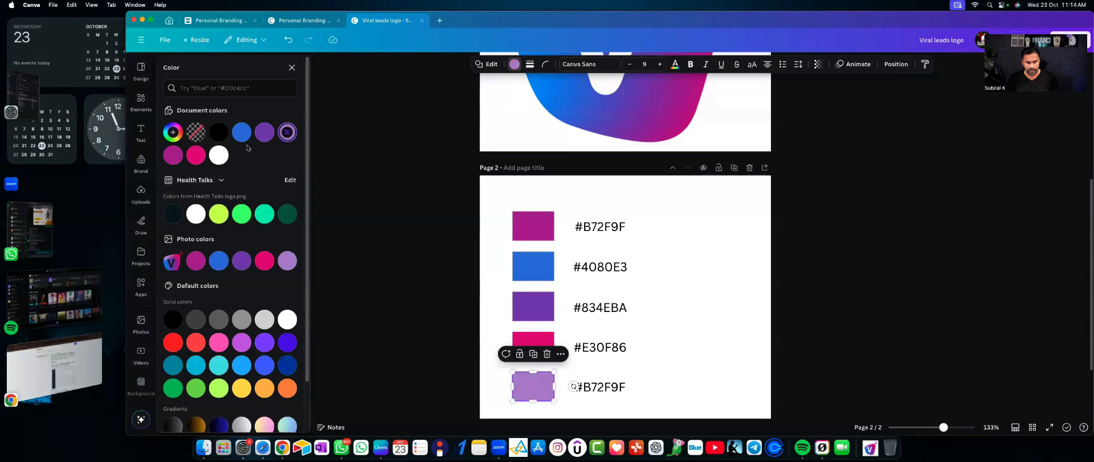
click(289, 135)
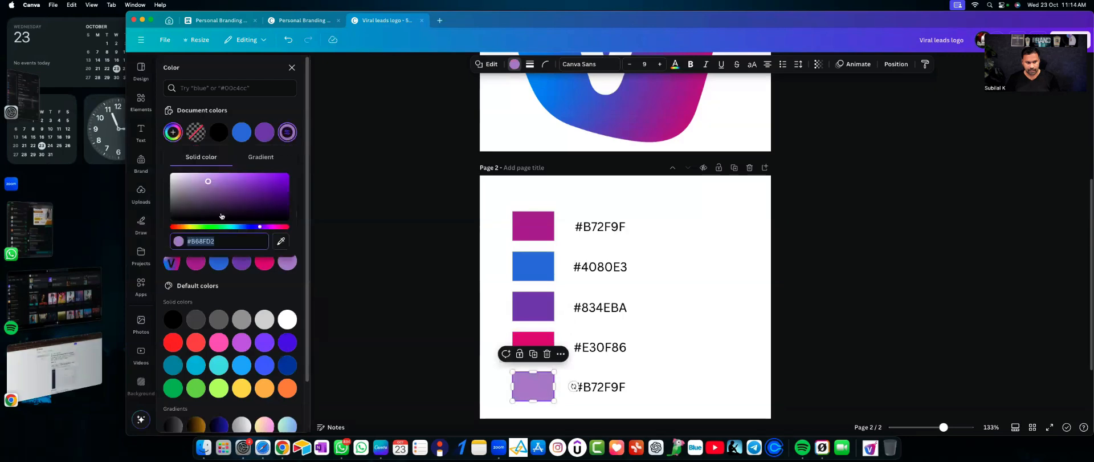
double_click(598, 387)
key(super+v)
click(747, 360)
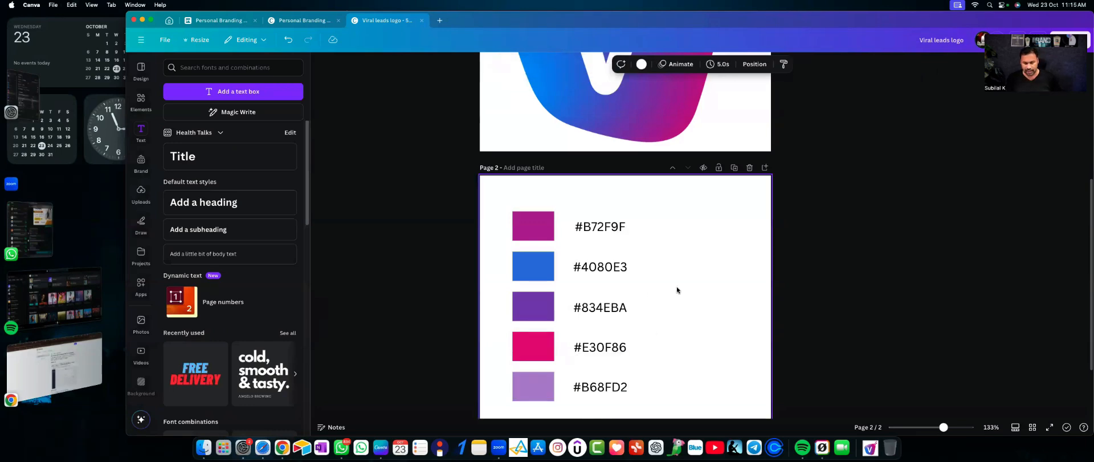
Copy the pink label #E30F86, switch to Business 360, and set it as the QR code's marker border color.
click(597, 346)
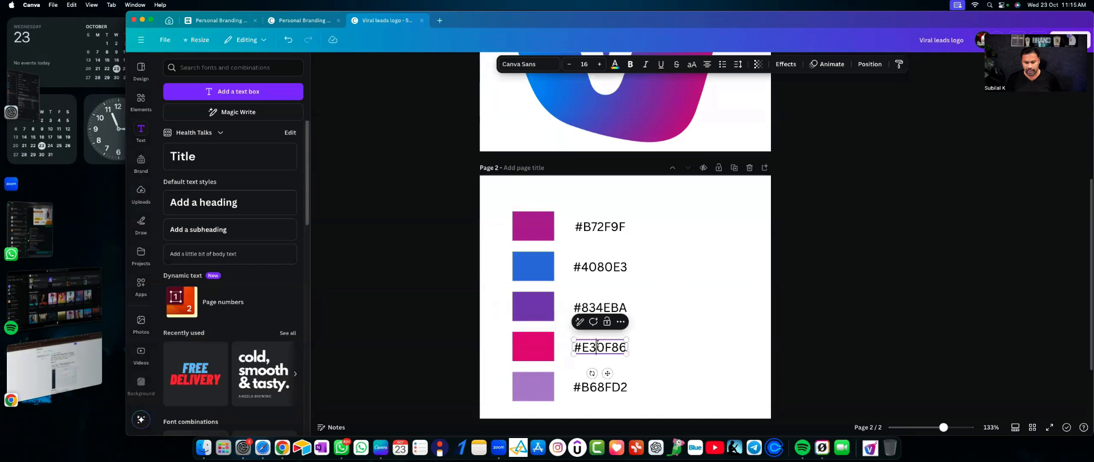
click(673, 348)
click(595, 348)
double_click(594, 349)
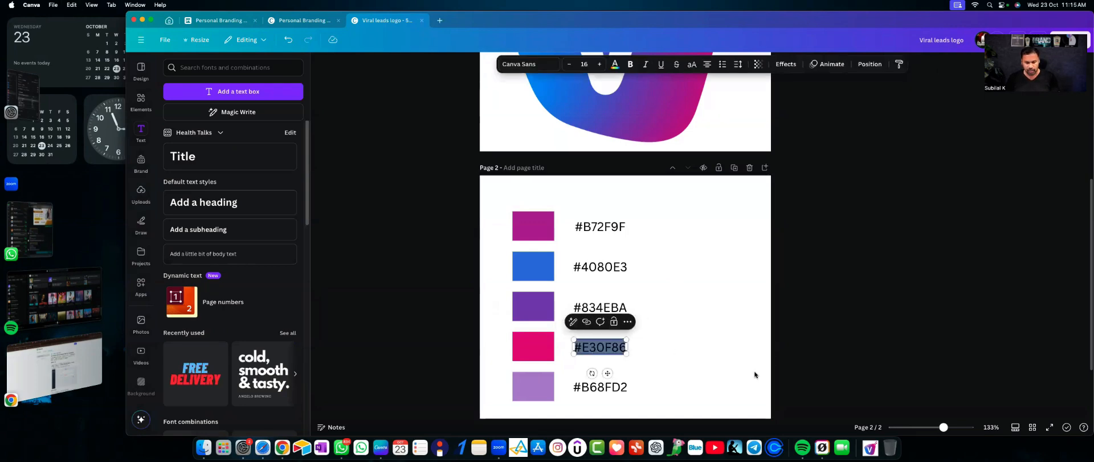
click(717, 369)
key(super+Tab)
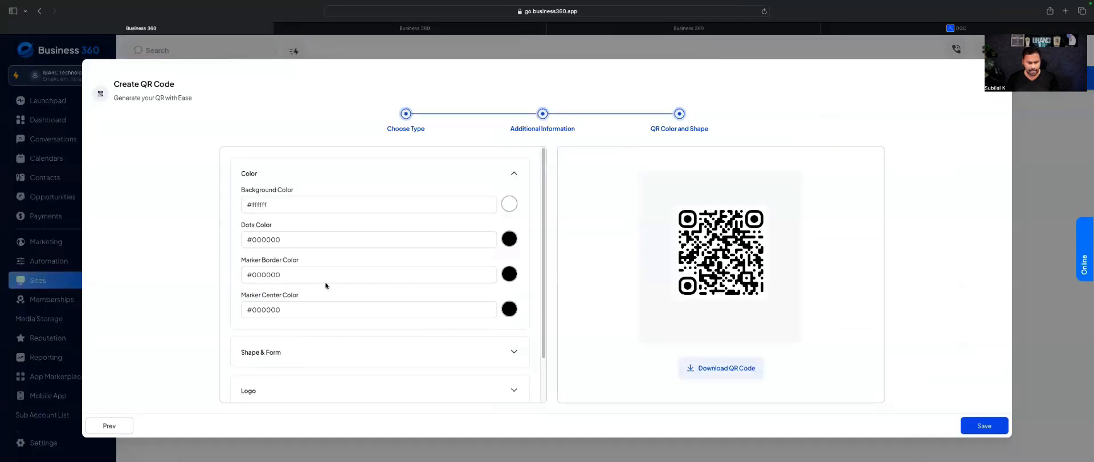
click(315, 278)
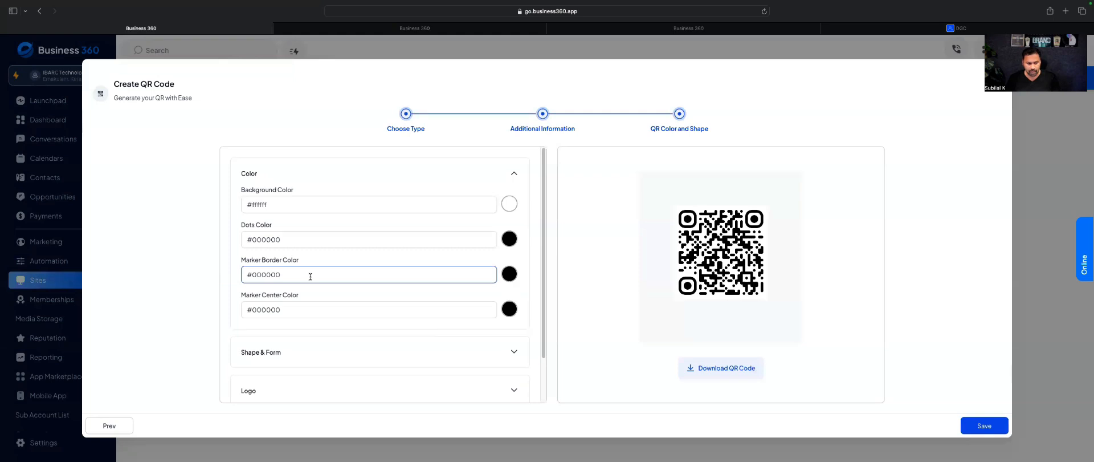
drag(310, 277, 221, 276)
key(super+v)
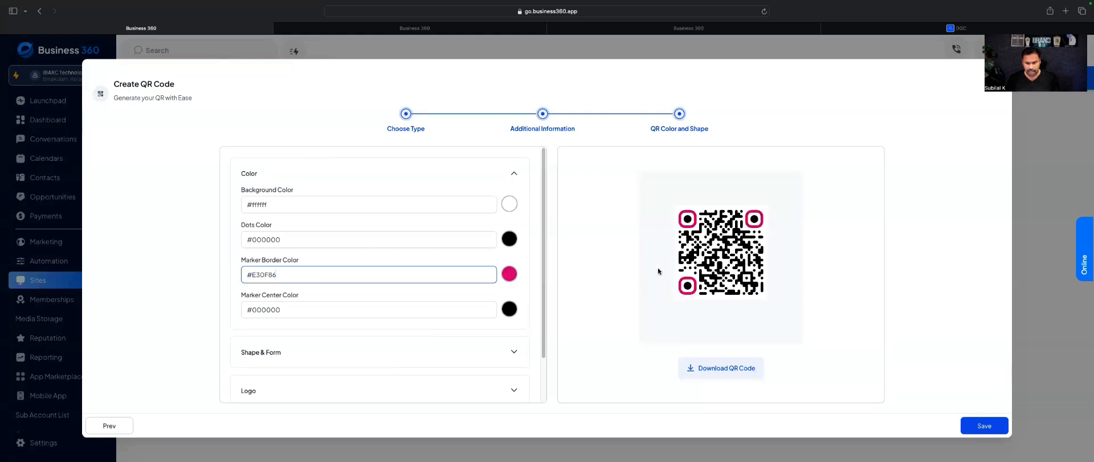
click(607, 324)
Copy the purple label #834EBA in Canva and set it as the QR code's dots color in Business 360.
key(ctrl+Left)
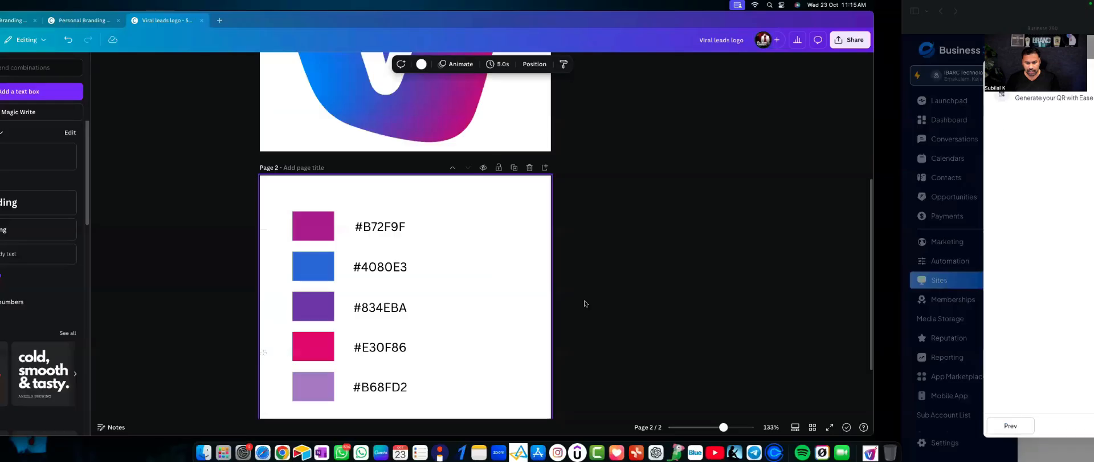
click(597, 266)
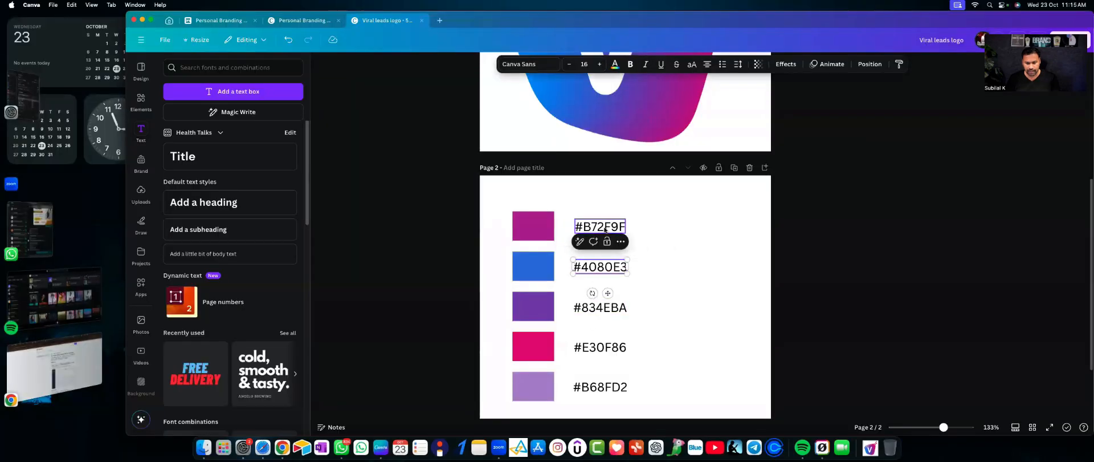
click(589, 307)
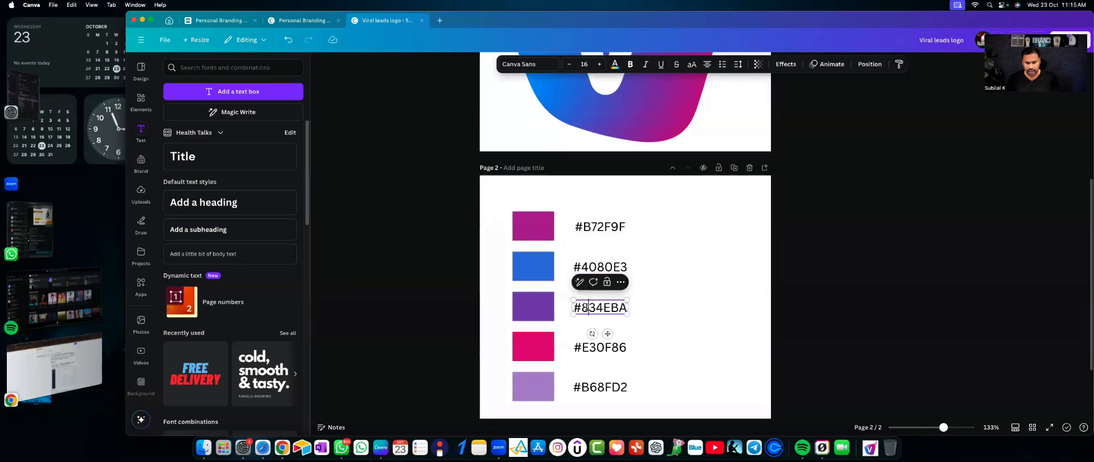
double_click(588, 308)
key(super+c)
key(super+Tab)
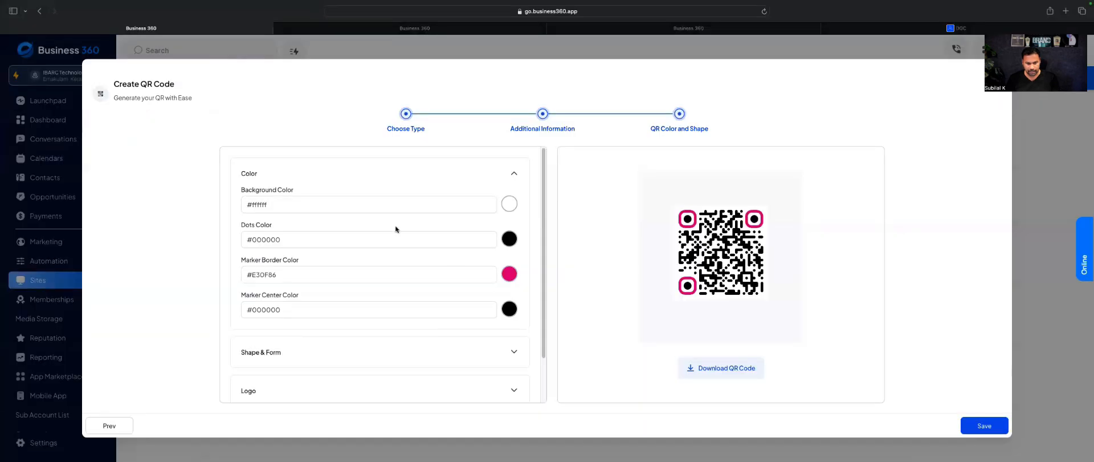
drag(290, 236, 213, 238)
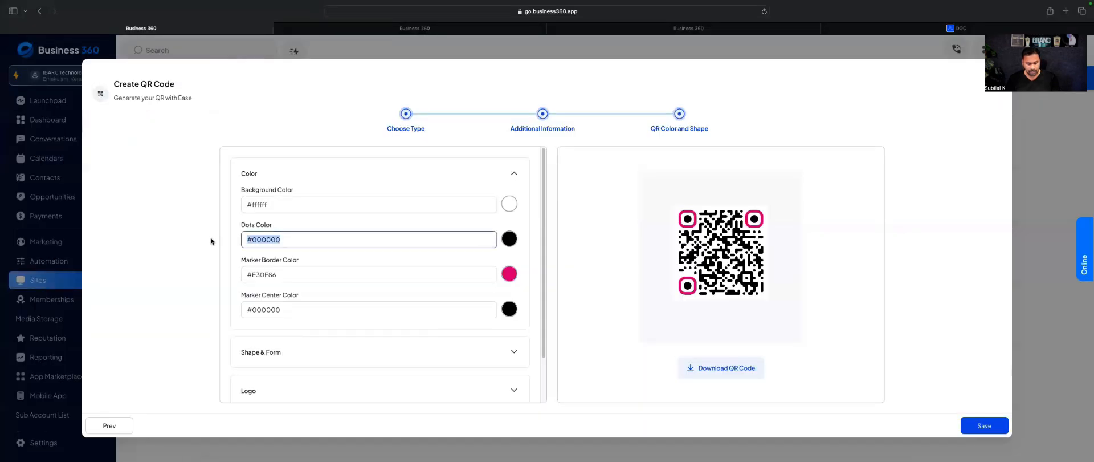
key(super+v)
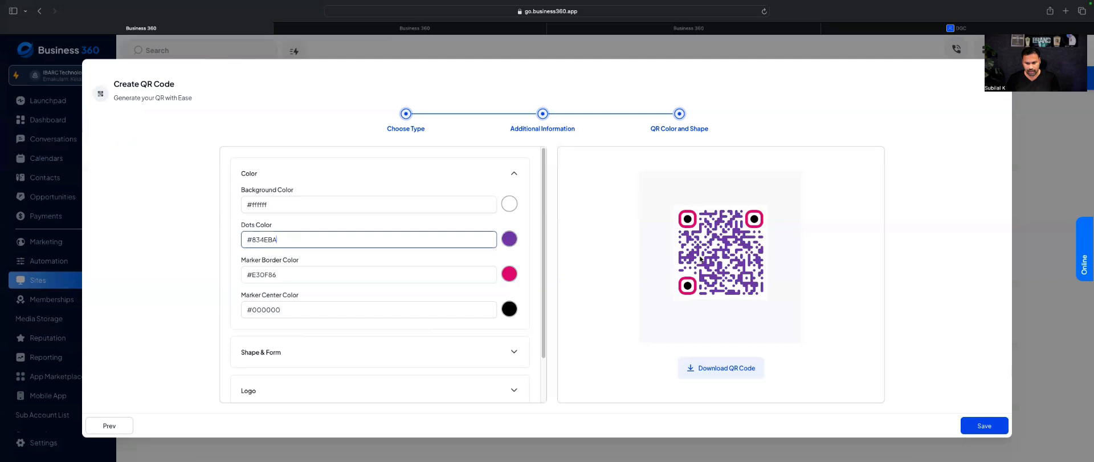
Copy the blue label #4080E3 in Canva and set it as the QR code's dots color in Business 360.
key(super+Tab)
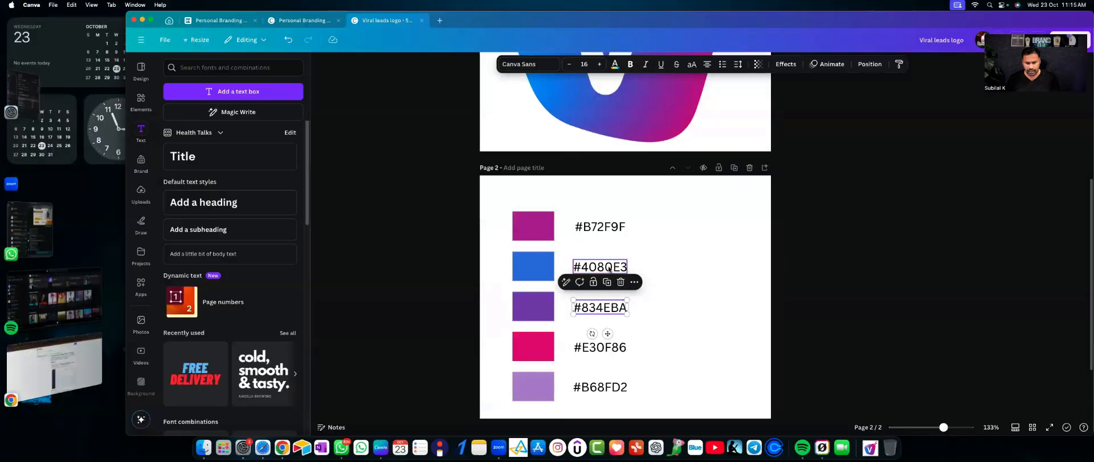
click(609, 269)
double_click(609, 268)
key(super+Tab)
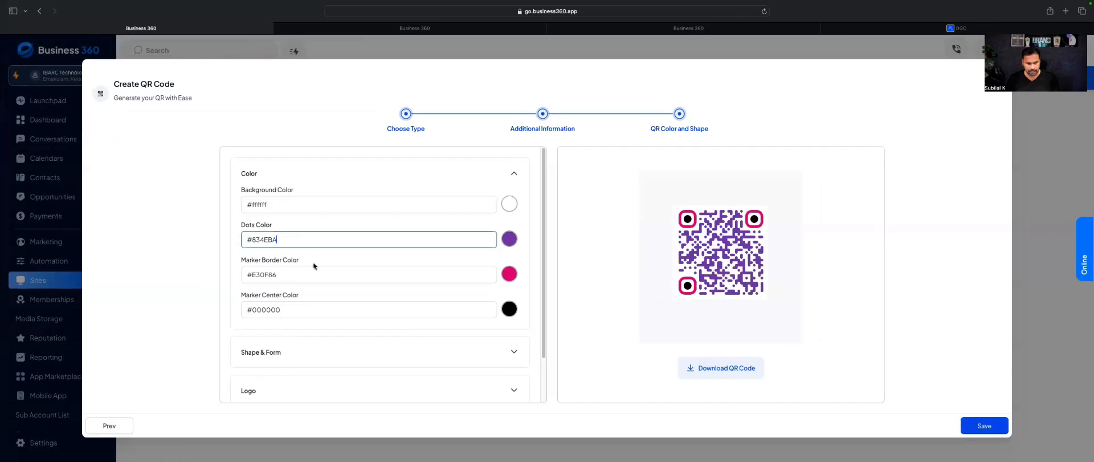
key(super+a)
key(super+v)
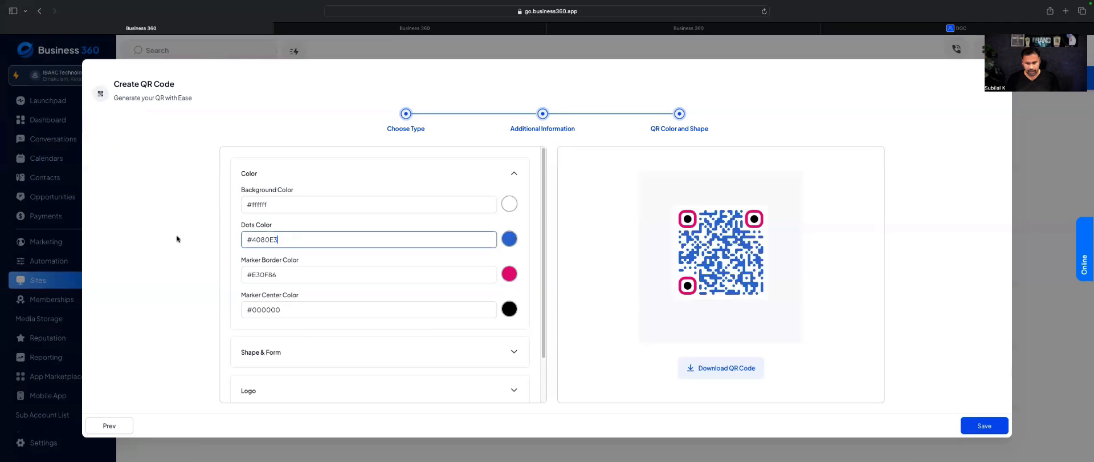
Copy the light purple label #B68FD2 in Canva and return to the QR code form in Business 360.
key(super+Tab)
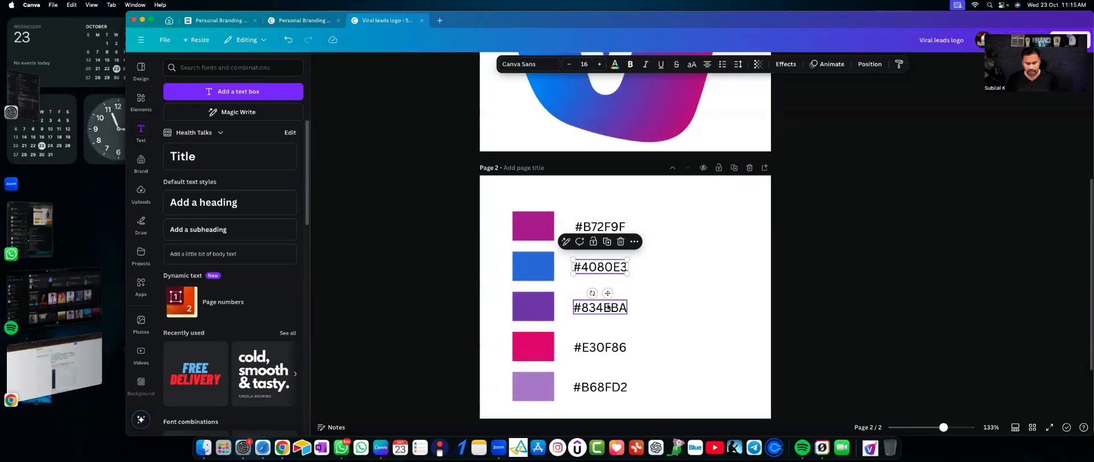
click(585, 385)
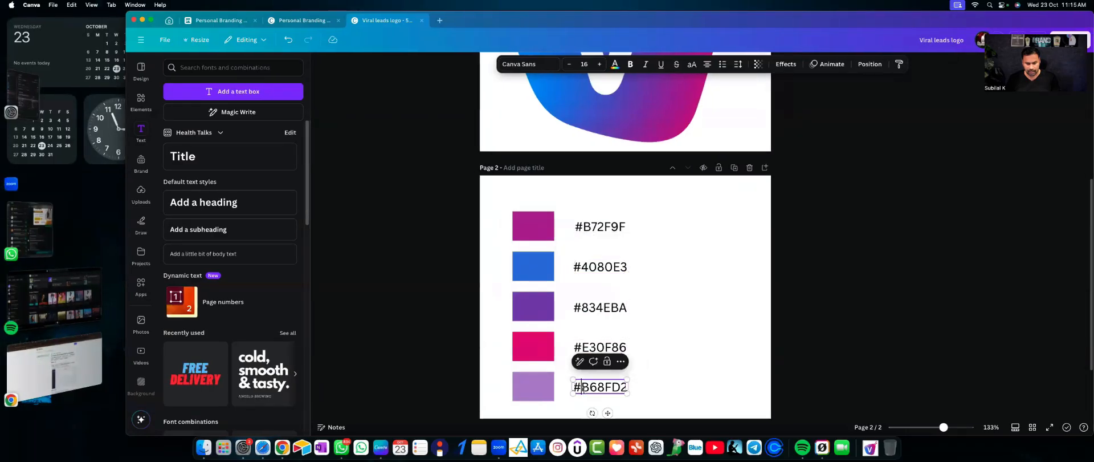
key(super+c)
double_click(586, 385)
key(super+c)
key(super+Tab)
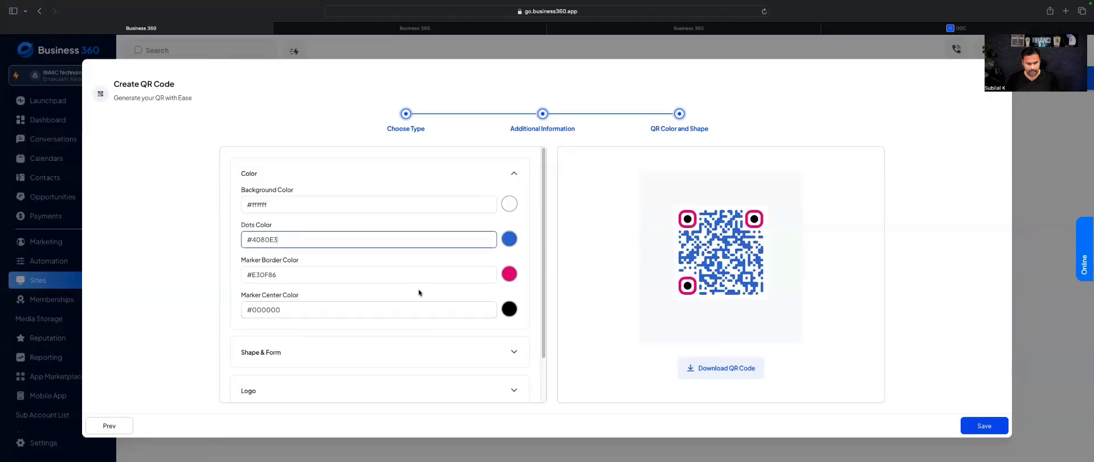
Try #B68FD2 as the QR code's background color, then restore it to #ffffff.
click(308, 308)
drag(302, 205, 189, 200)
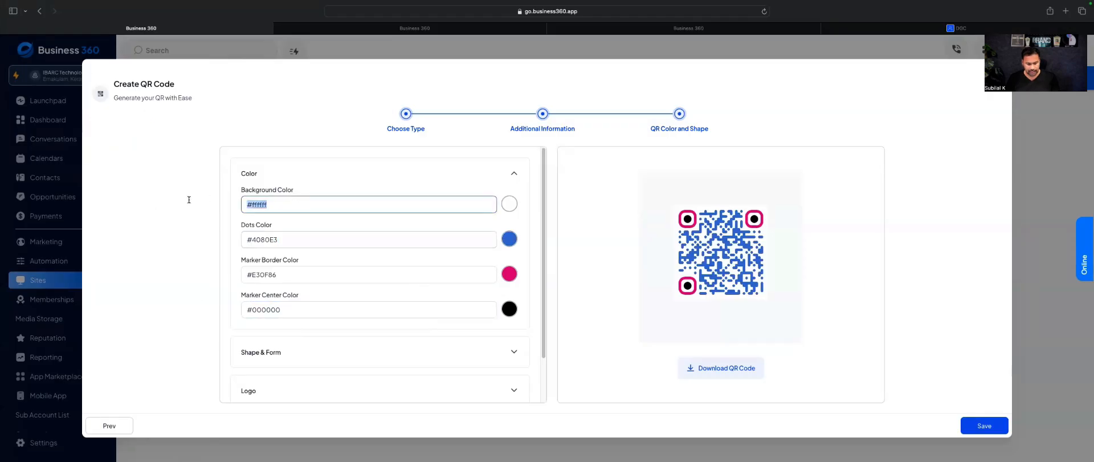
key(super+v)
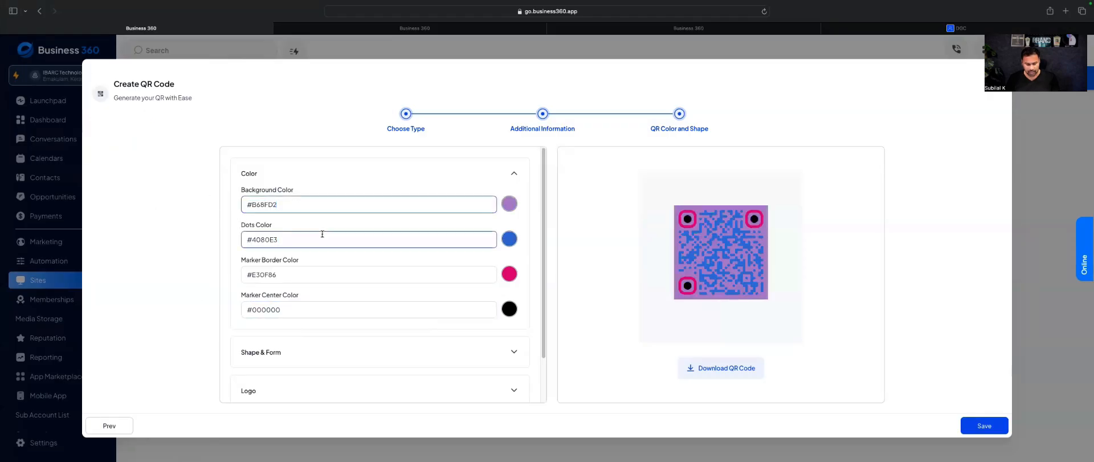
drag(305, 204, 199, 201)
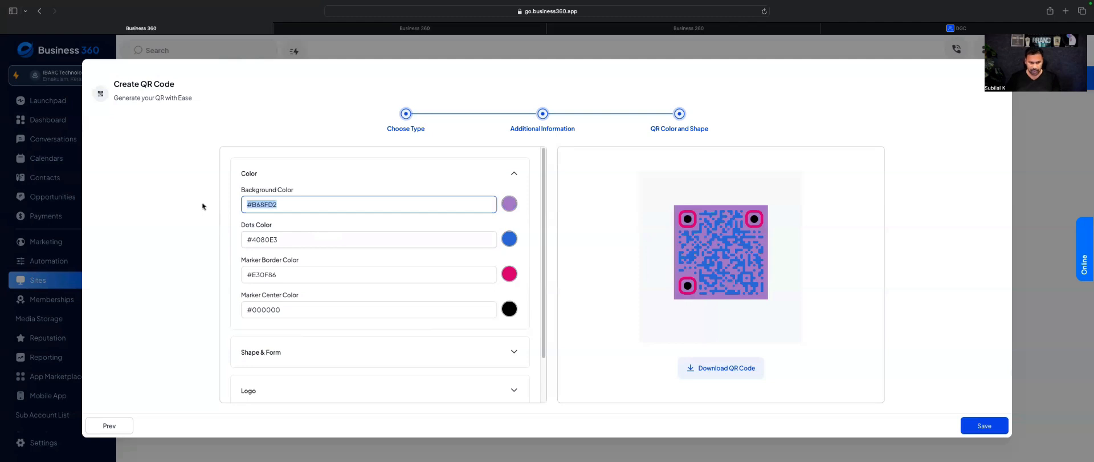
key(super+v)
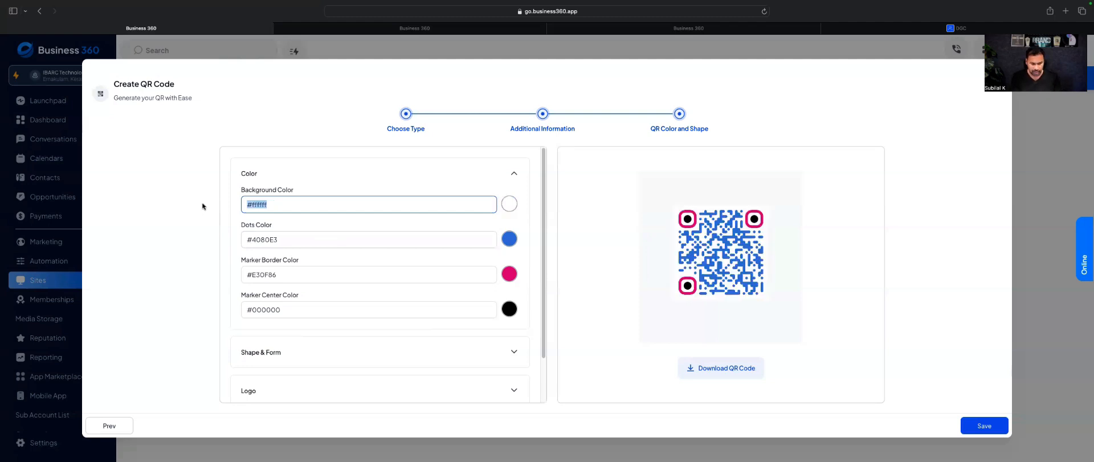
Set the QR code's marker center color to the copied #B68FD2.
drag(292, 314, 183, 311)
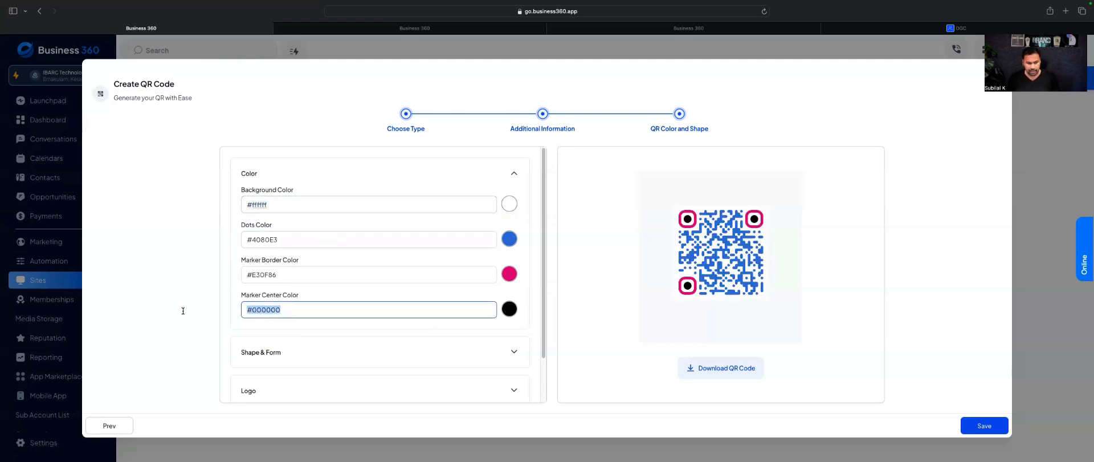
key(super+v)
Copy the dark purple label #834EBA in Canva and set it as the QR code's dots color in Business 360.
key(ctrl+Left)
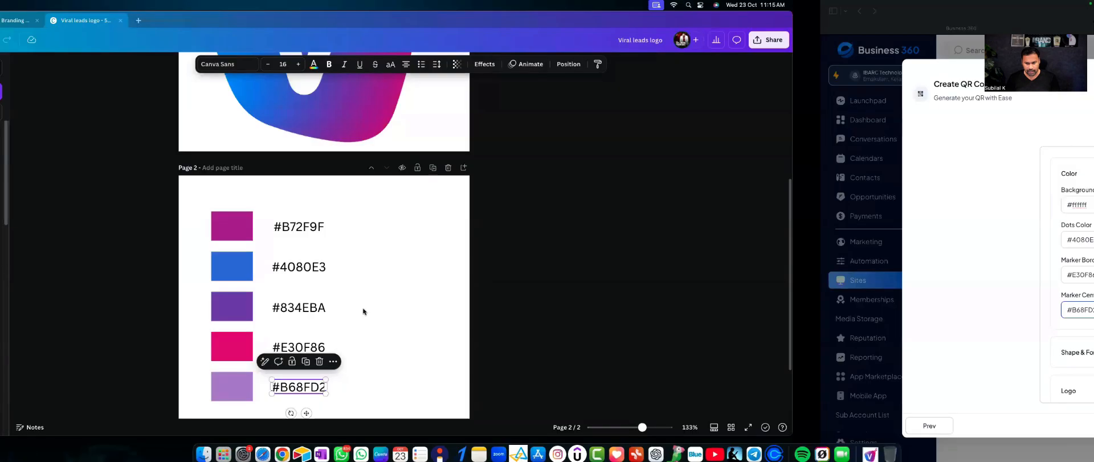
click(596, 307)
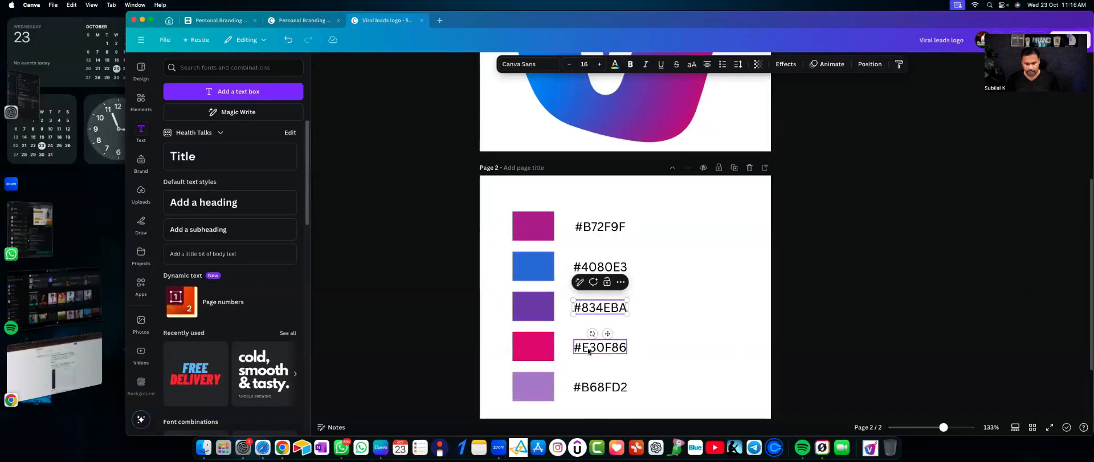
key(super+a)
key(super+c)
key(super+Tab)
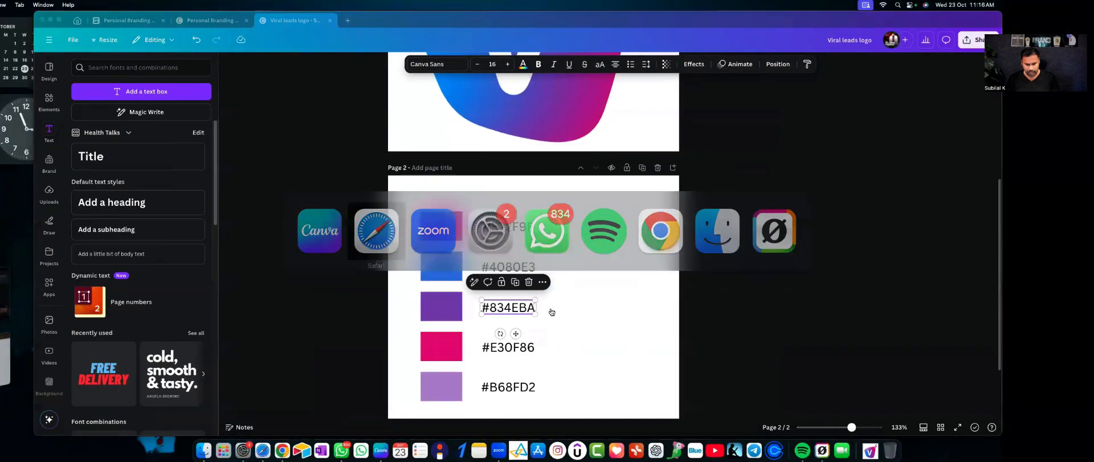
drag(438, 240, 122, 237)
key(super+v)
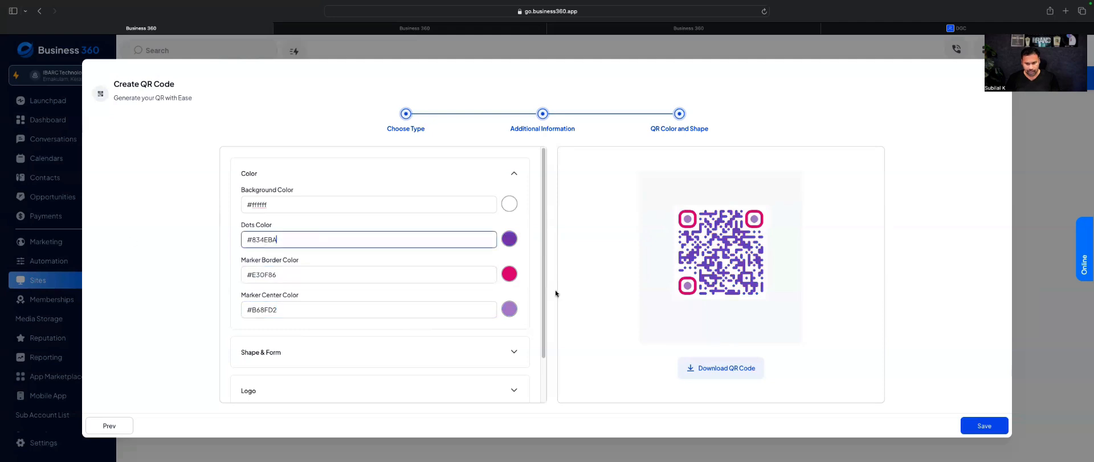
Copy the blue label #4080E3 in Canva and set it as the QR code's marker center color in Business 360.
click(282, 276)
drag(283, 276, 189, 279)
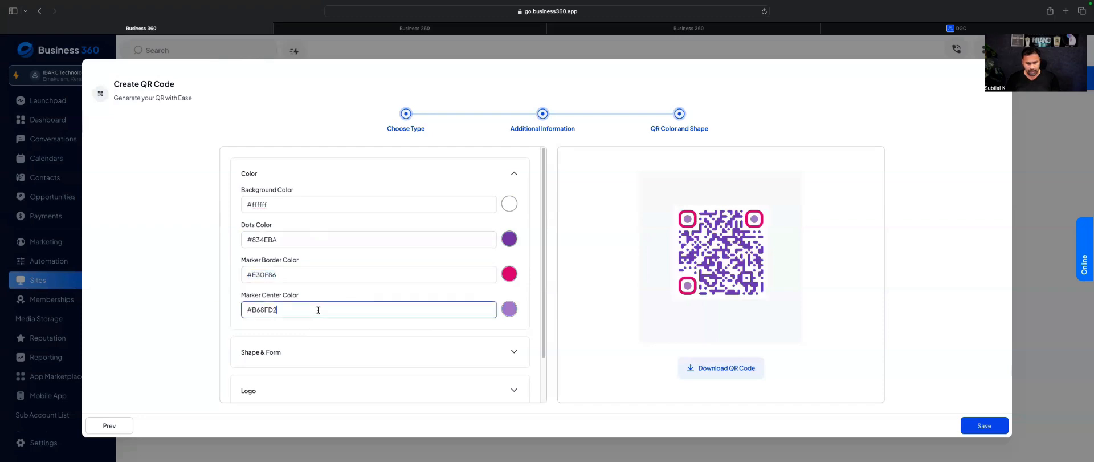
key(super+Tab)
click(588, 267)
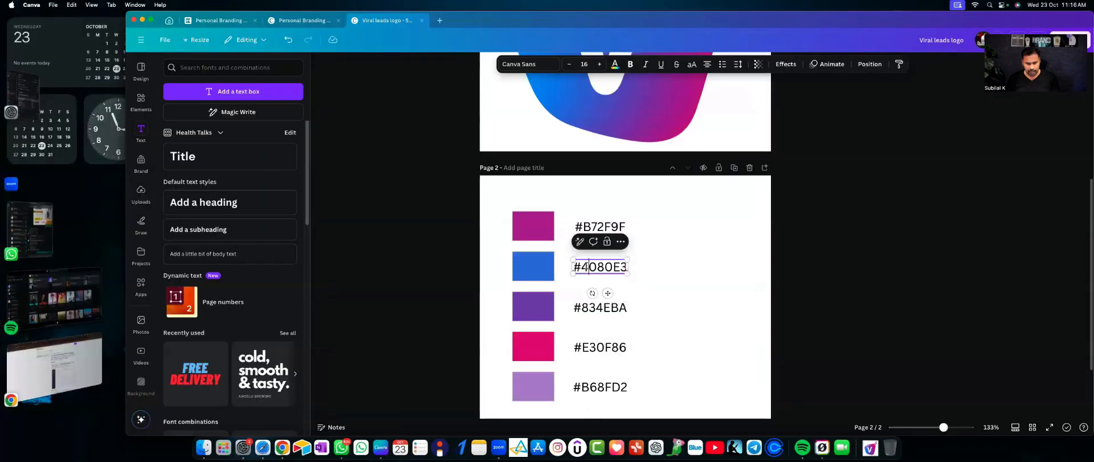
double_click(588, 267)
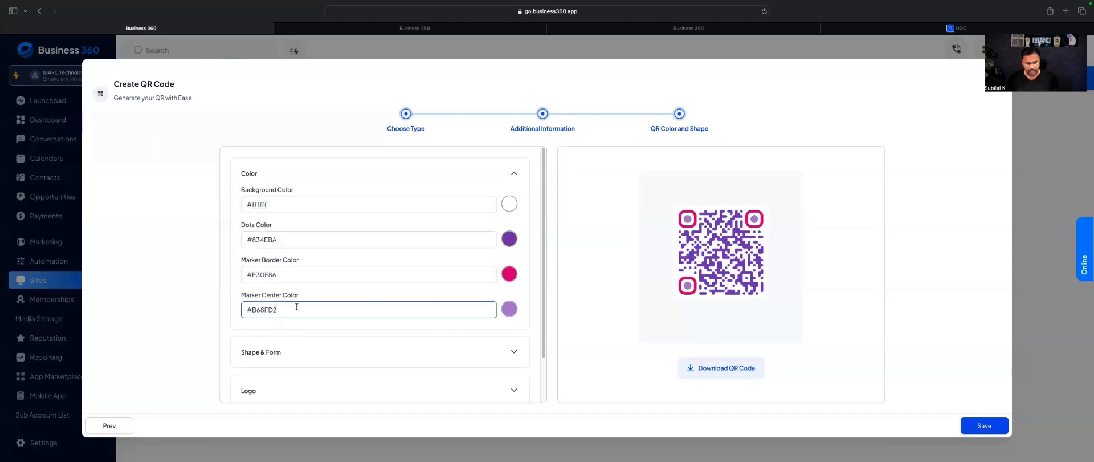
drag(432, 309, 198, 308)
key(super+v)
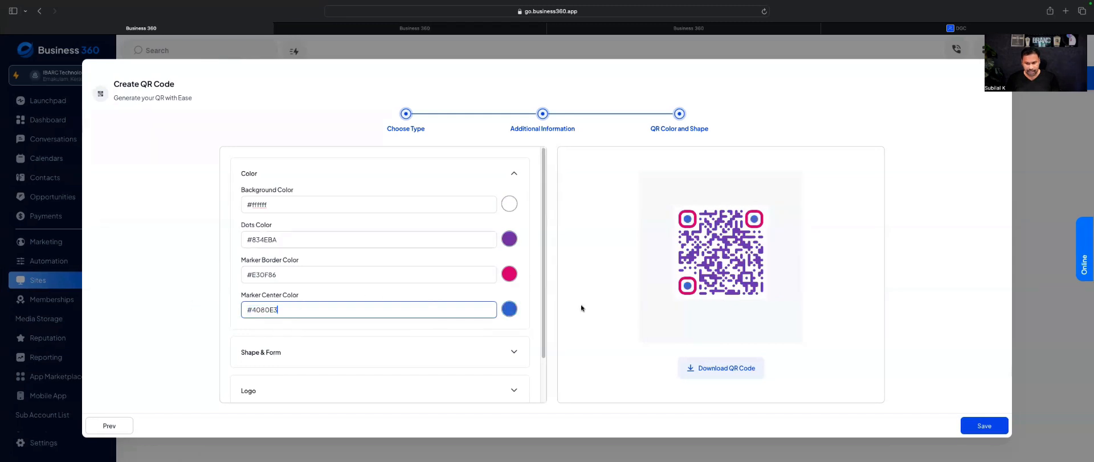
click(657, 293)
Try the different dot styles under Shape & Form and apply the first one, with small round dots.
scroll(464, 294, down, 2)
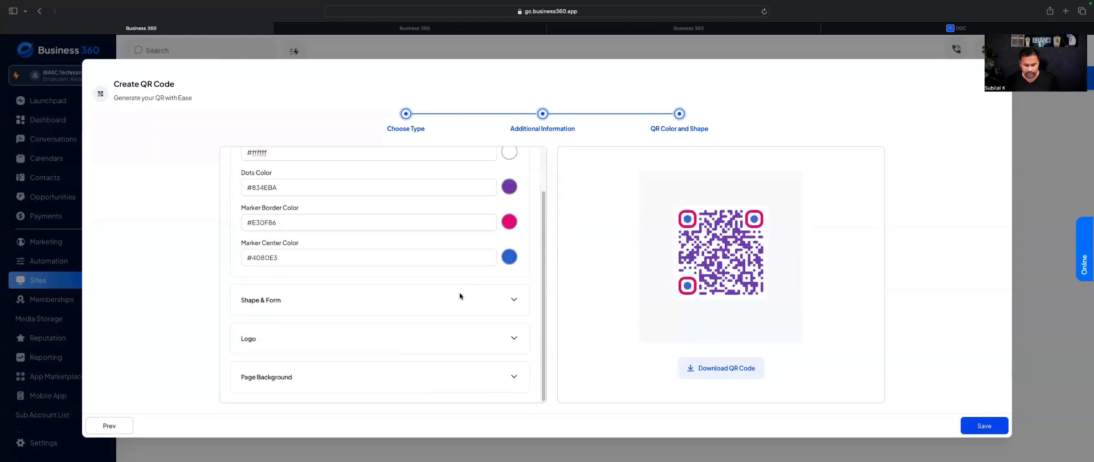
click(388, 304)
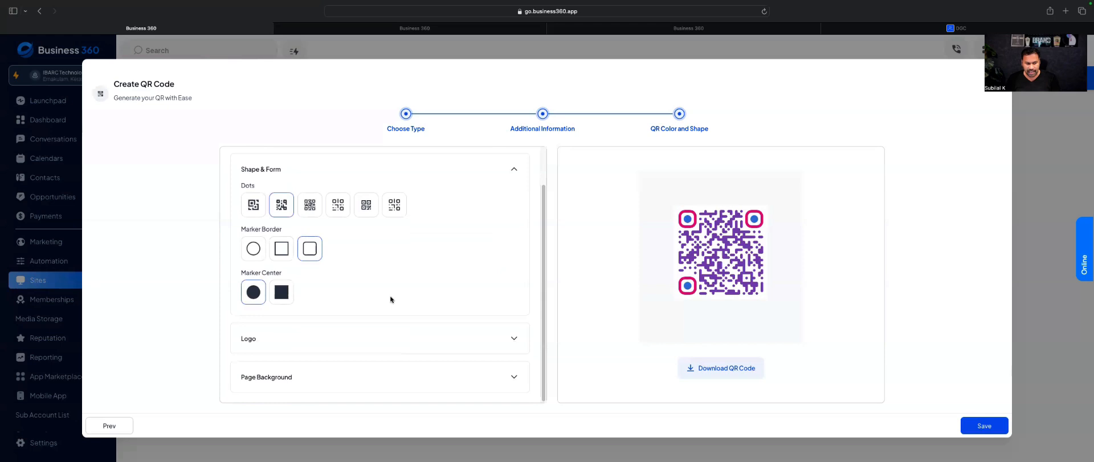
click(311, 206)
click(341, 208)
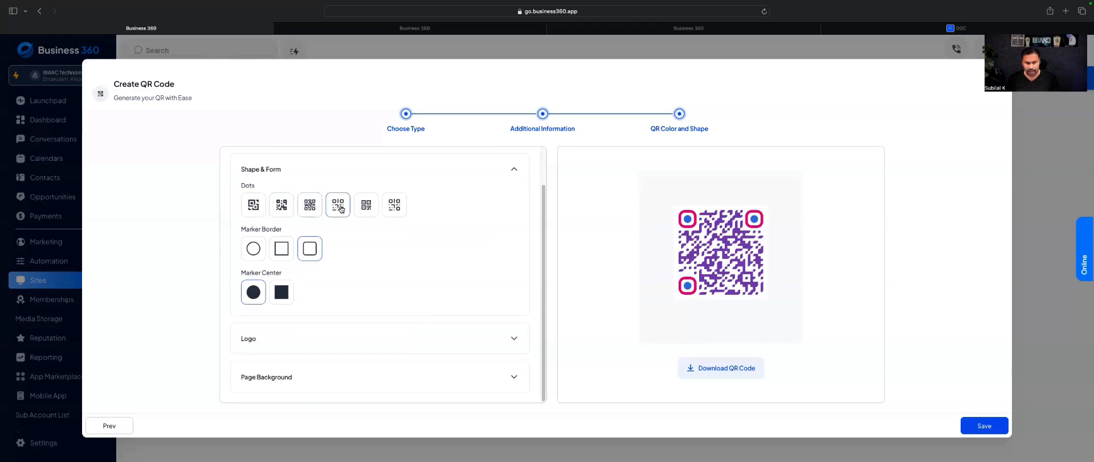
click(365, 210)
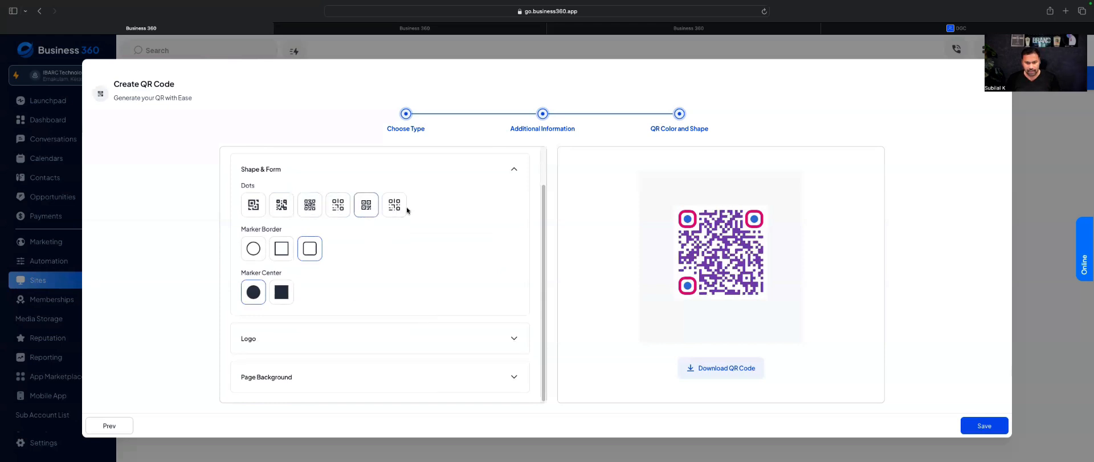
click(399, 210)
click(251, 208)
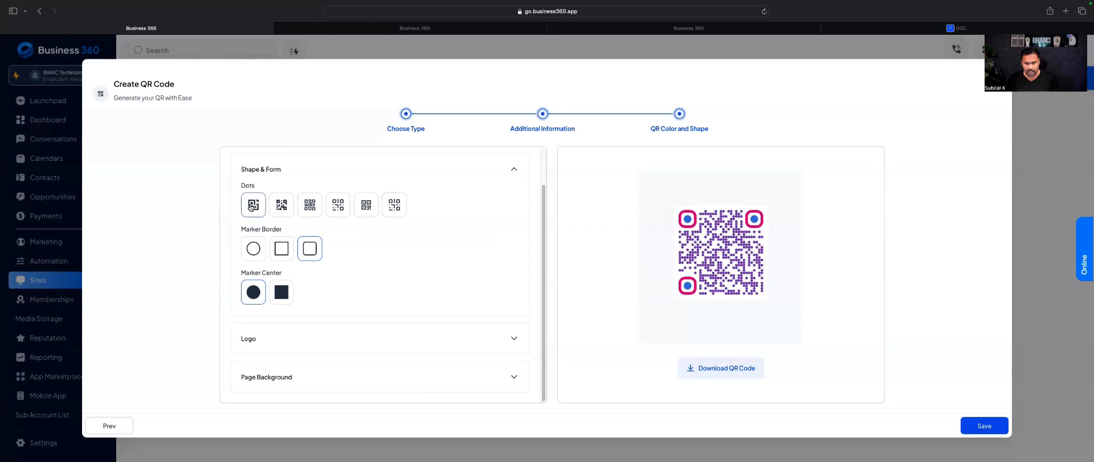
click(286, 208)
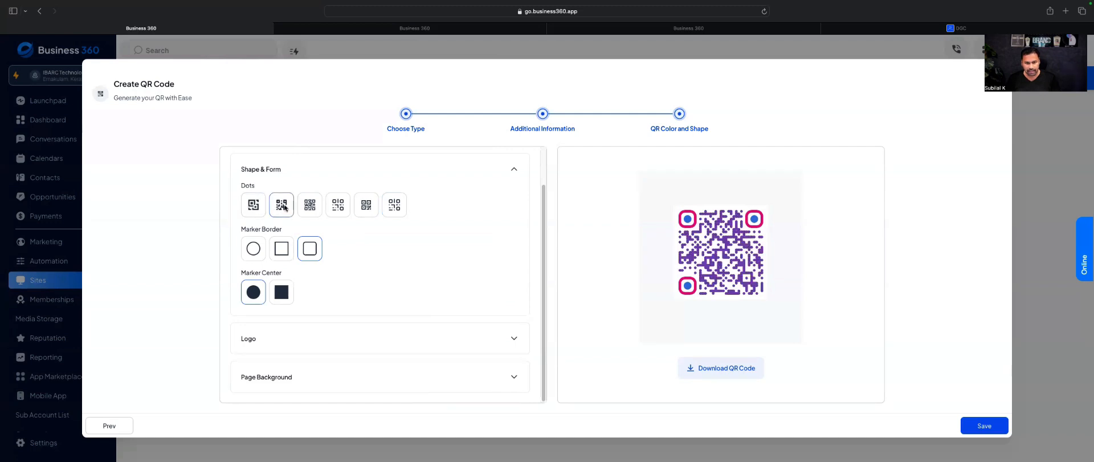
click(264, 209)
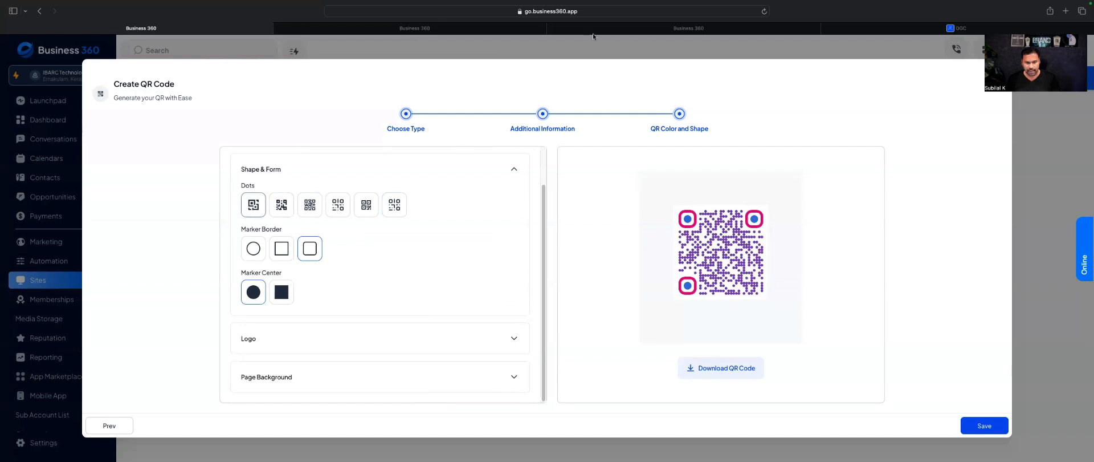
Set the marker border to the circle shape, try the square marker center, and return the center to the circle.
click(255, 256)
click(289, 298)
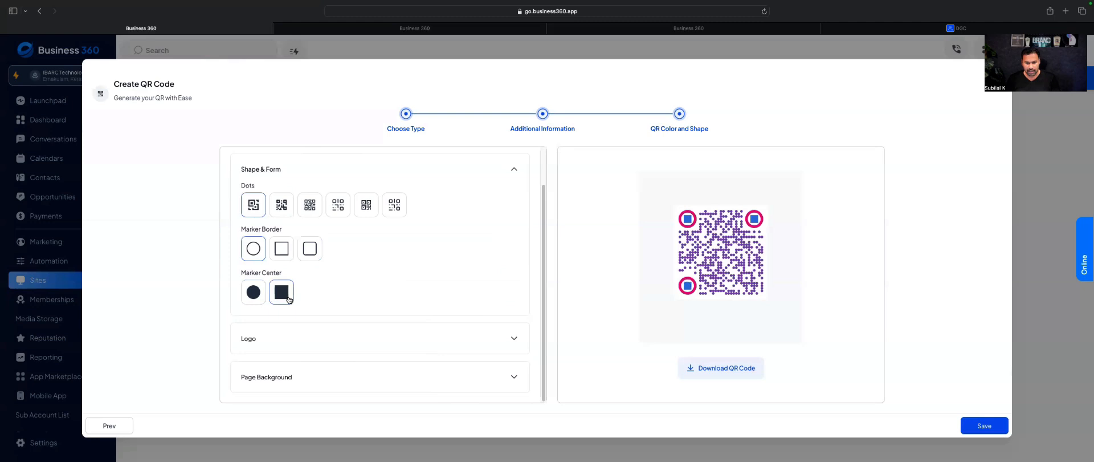
click(252, 296)
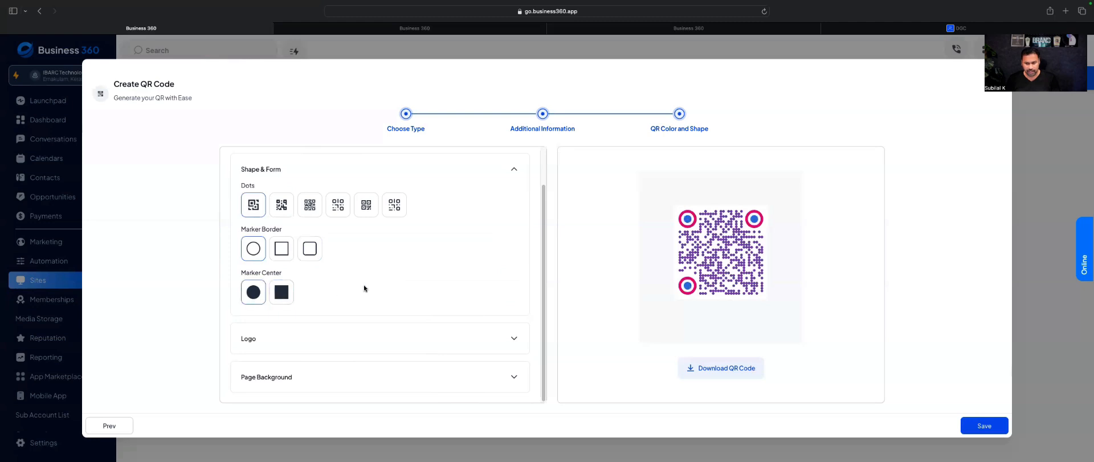
Upload Viral leads logo.png to Media Storage and use it as the QR code's logo.
click(323, 337)
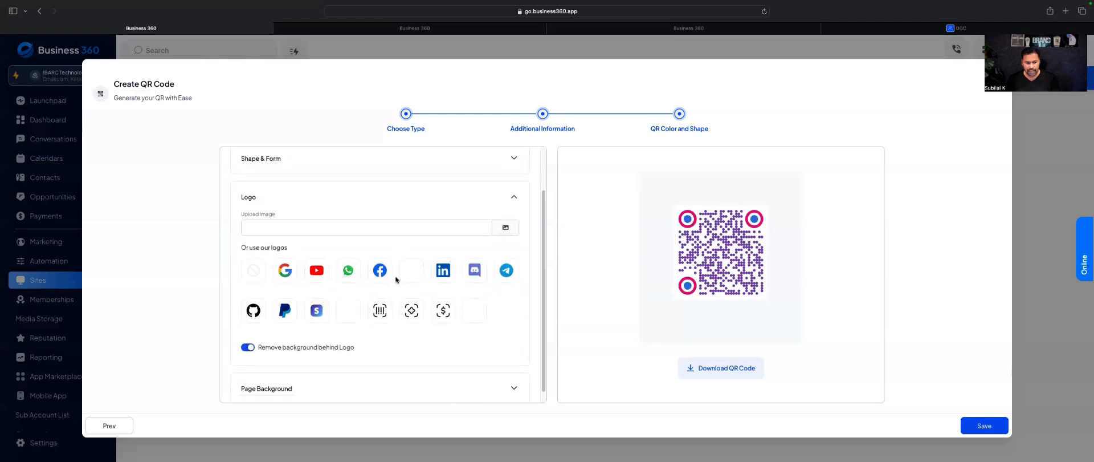
scroll(396, 279, up, 1)
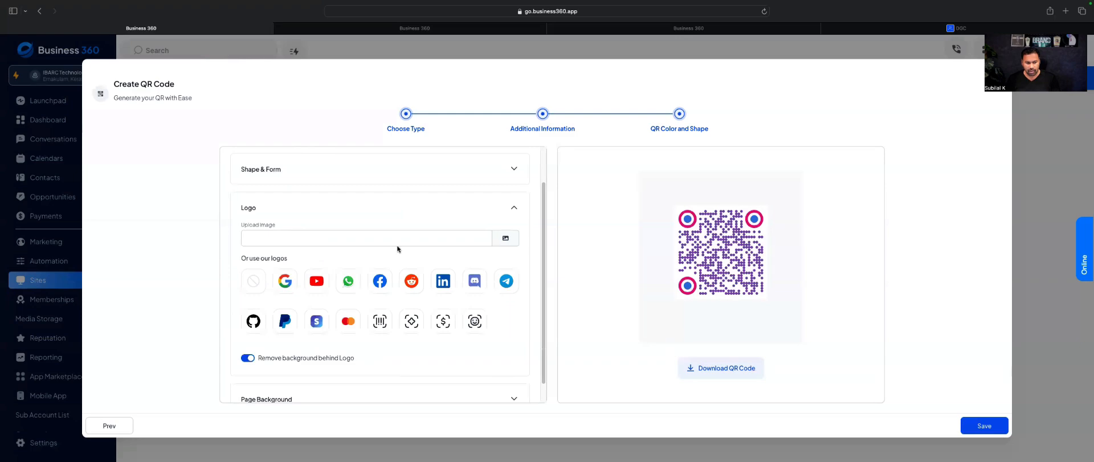
click(505, 237)
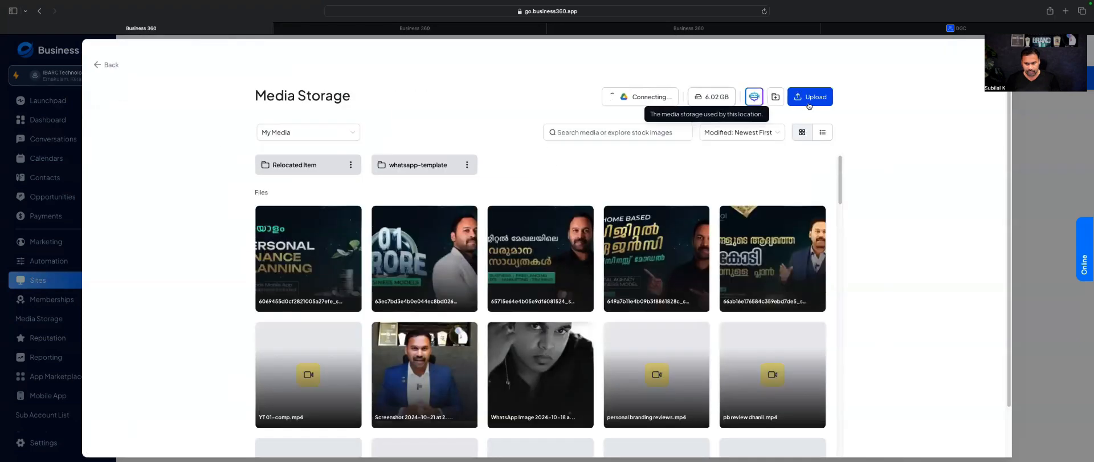
click(809, 97)
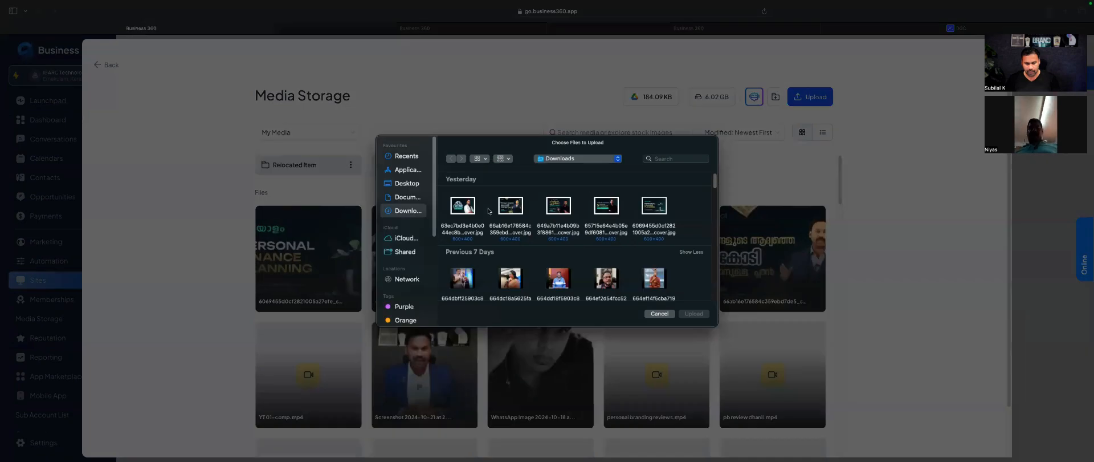
double_click(463, 208)
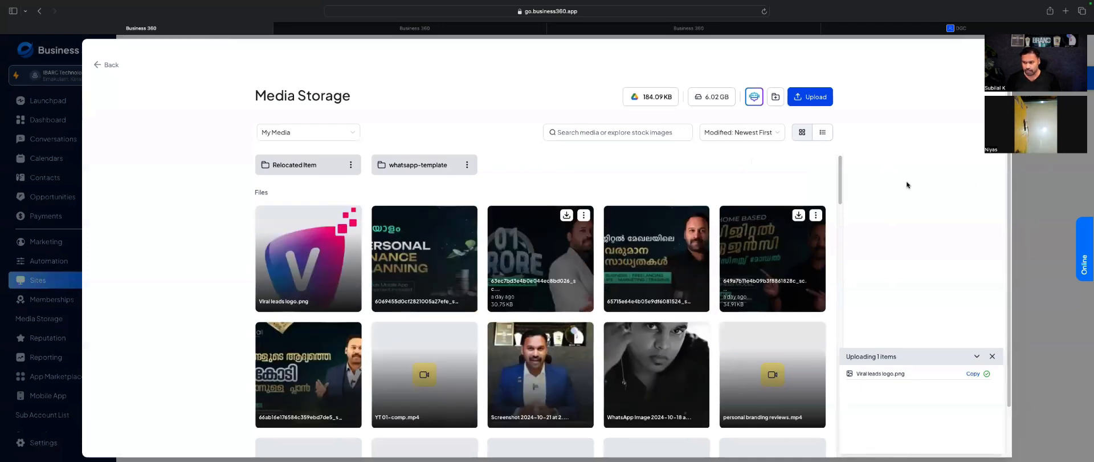
click(307, 248)
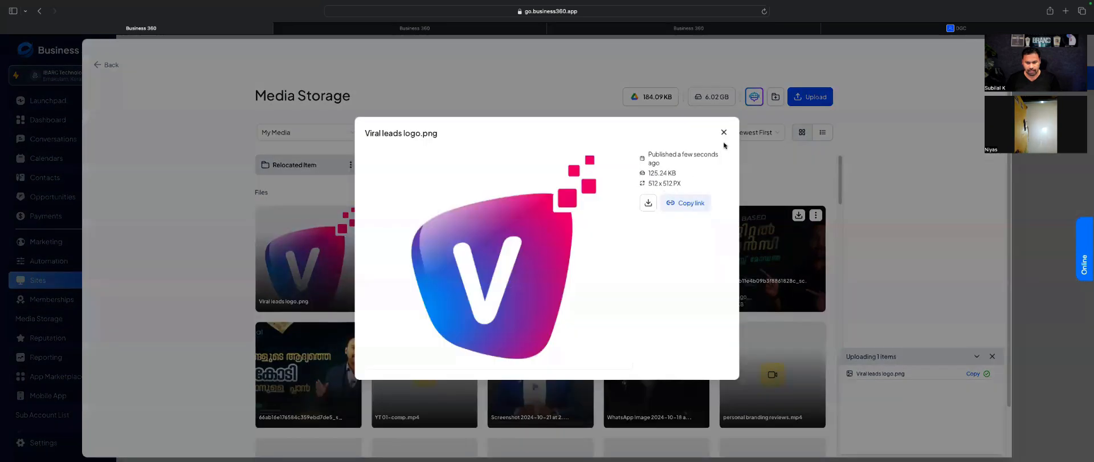
click(724, 132)
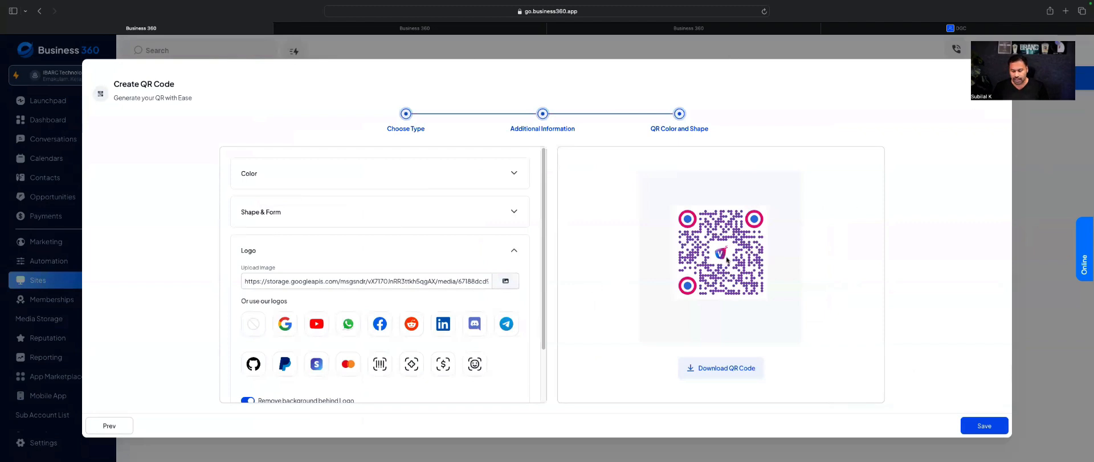
Compare the QR code with and without background removal behind the logo, leaving the option enabled.
scroll(464, 296, down, 2)
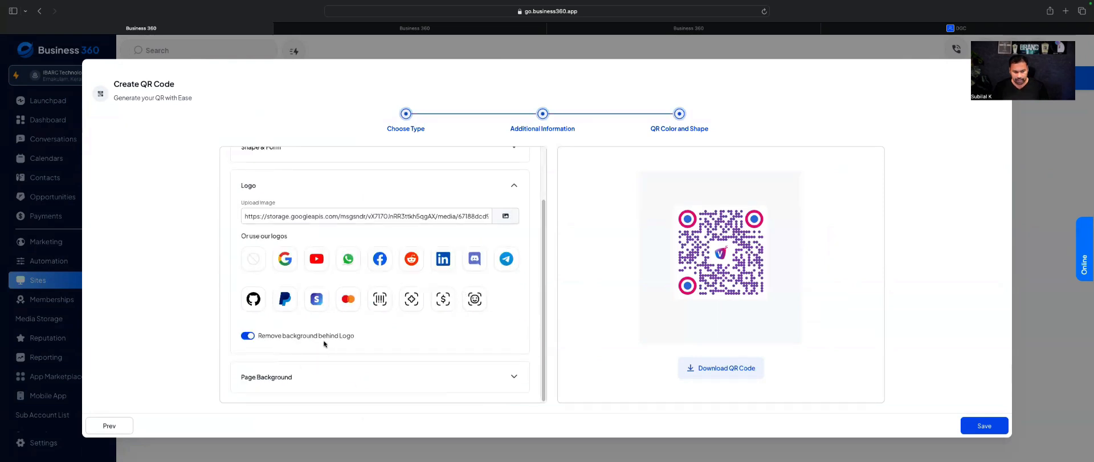
click(248, 337)
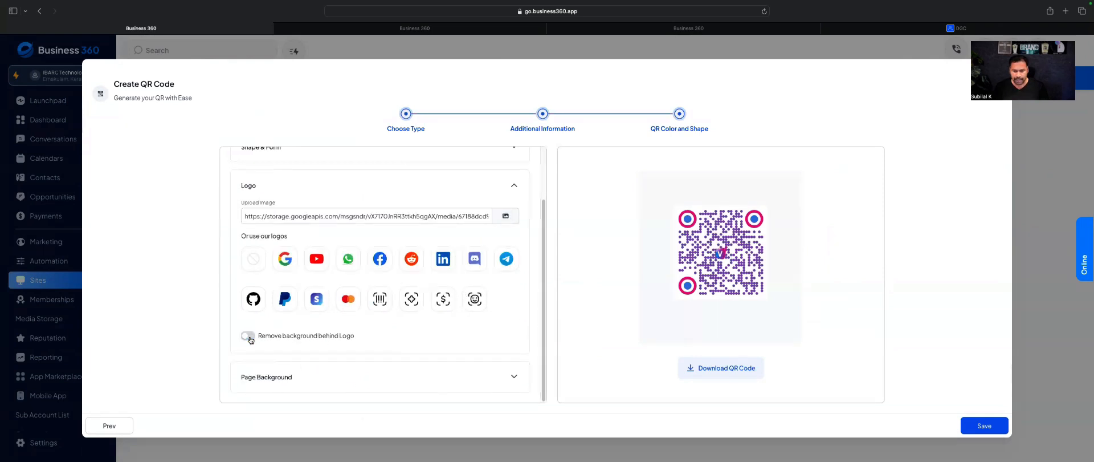
click(249, 336)
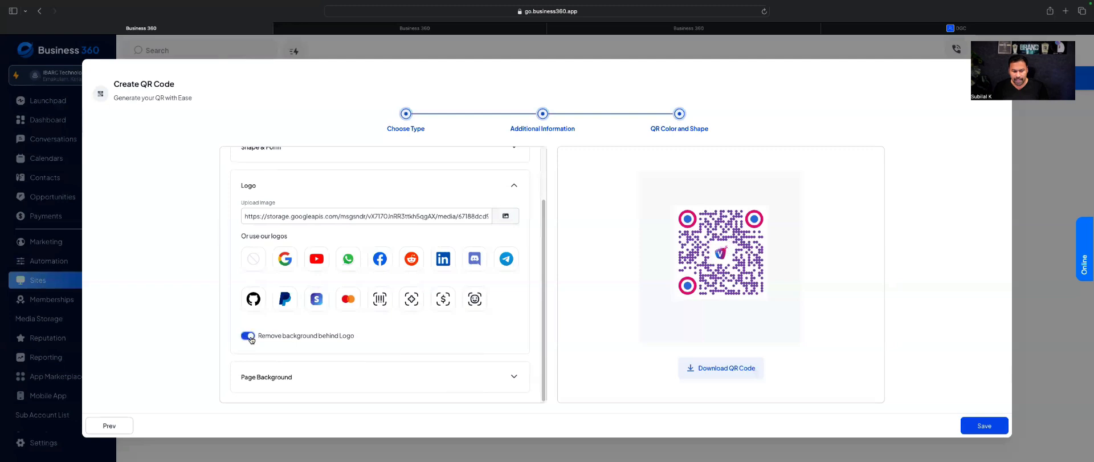
click(249, 336)
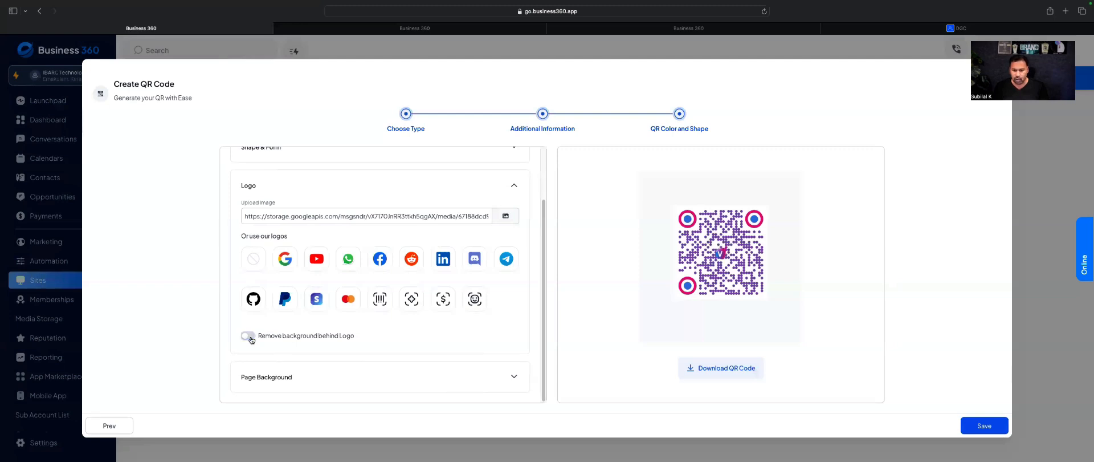
click(248, 337)
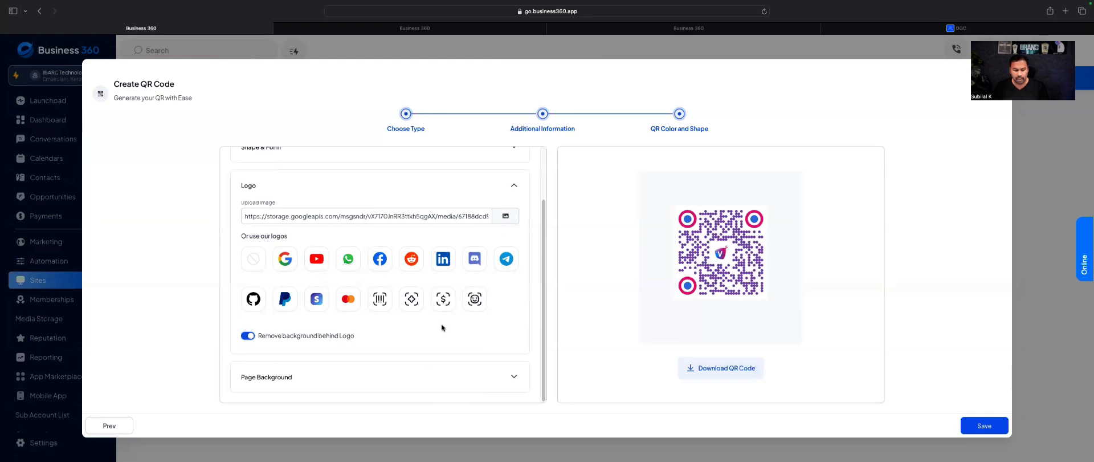
Try mt 1.png from Media Storage as the QR code's page background image.
click(420, 376)
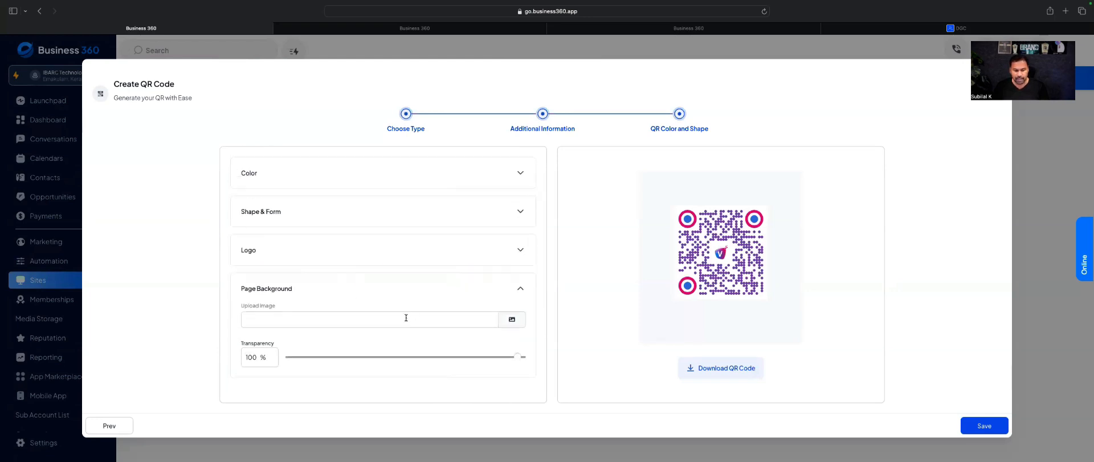
mouse_move(517, 357)
mouse_down()
mouse_move(281, 361)
mouse_move(528, 357)
mouse_up()
click(512, 321)
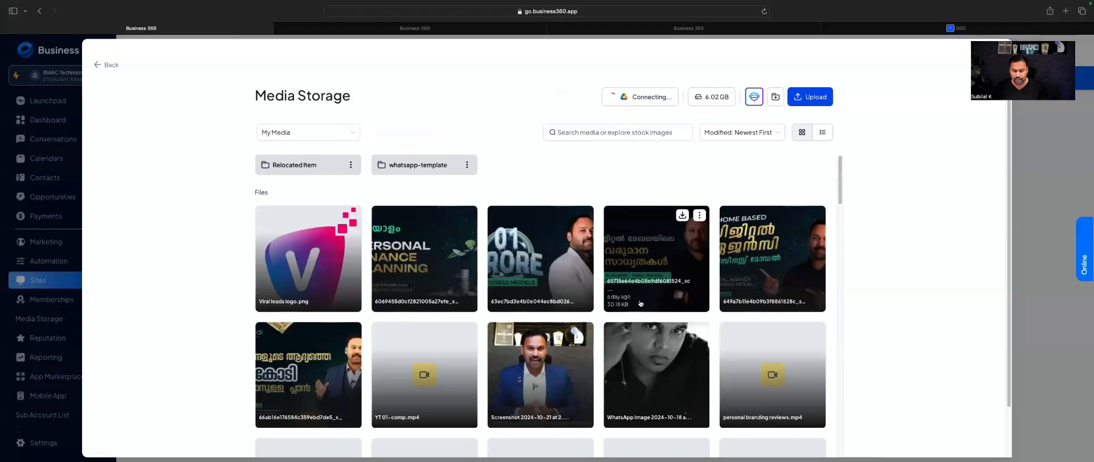
scroll(650, 308, down, 3)
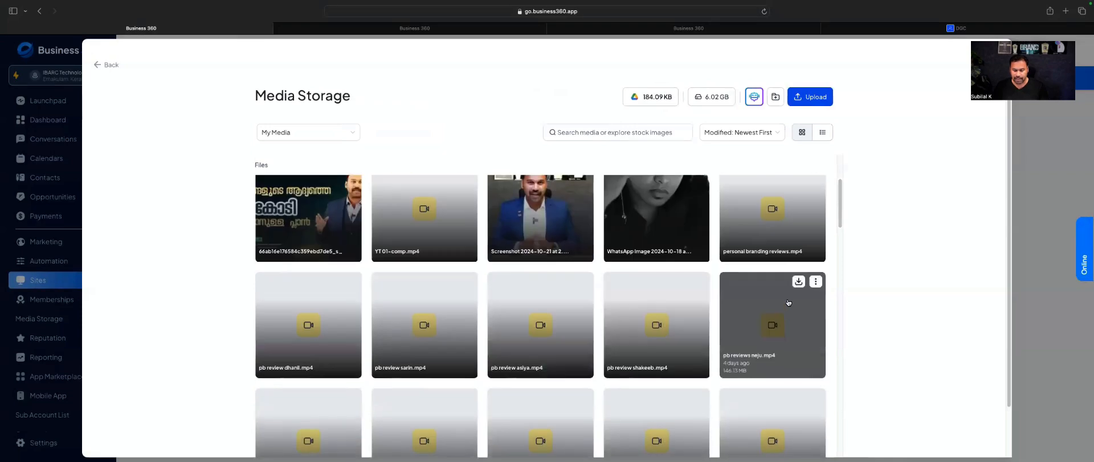
scroll(787, 313, down, 15)
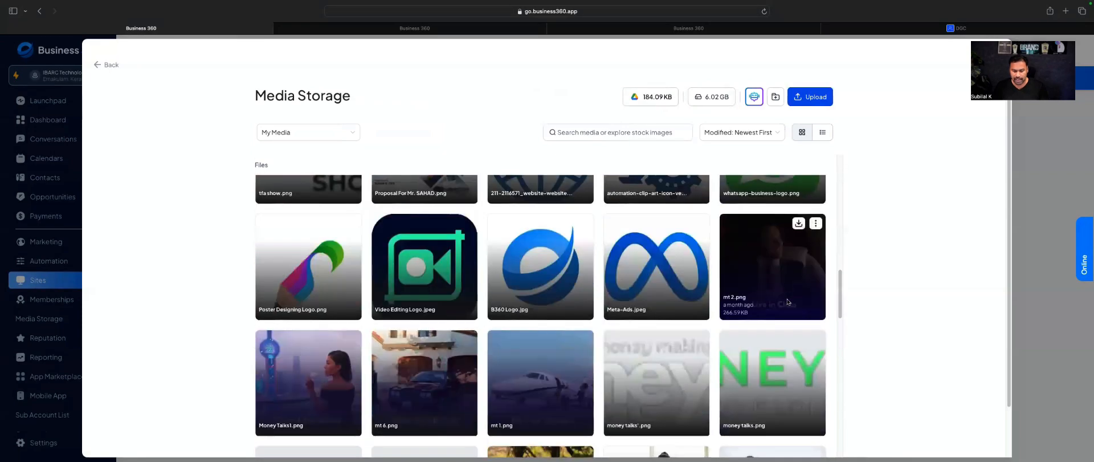
scroll(787, 302, down, 10)
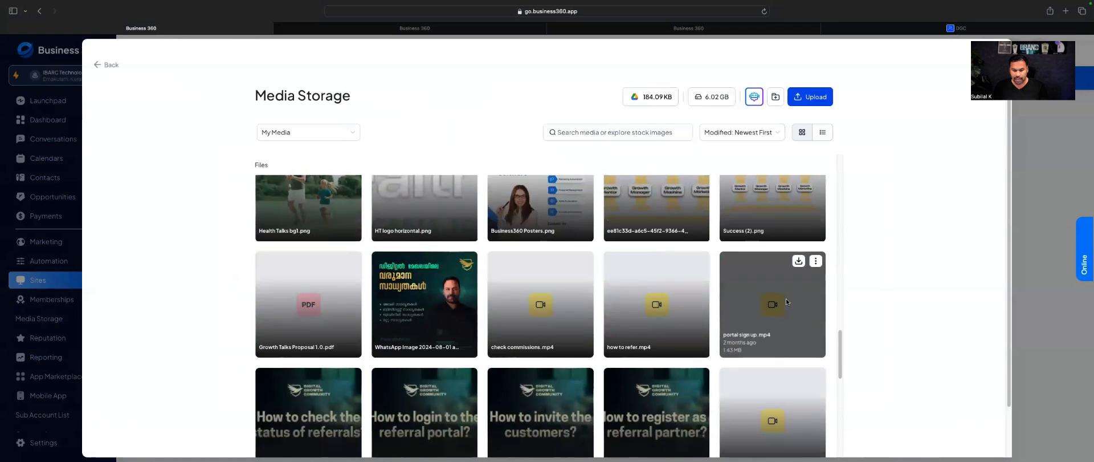
scroll(785, 299, up, 8)
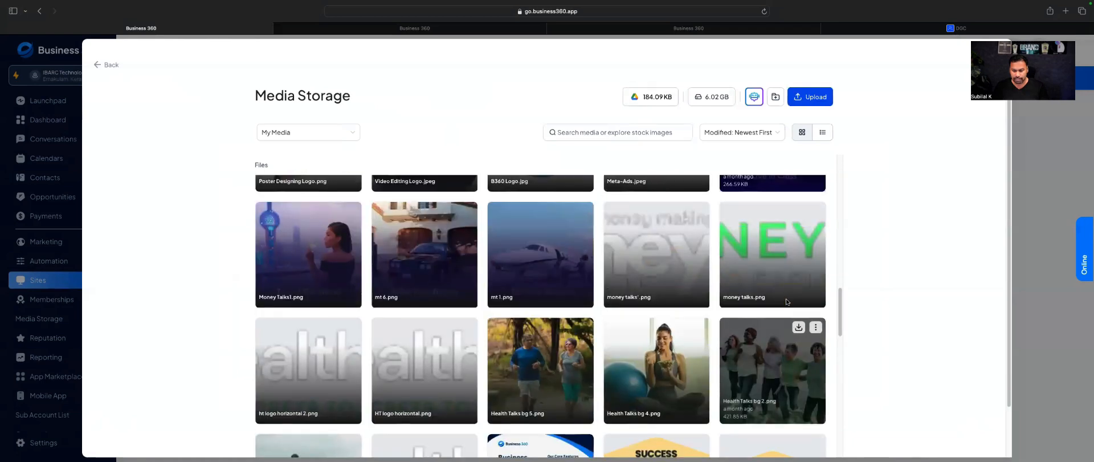
click(564, 261)
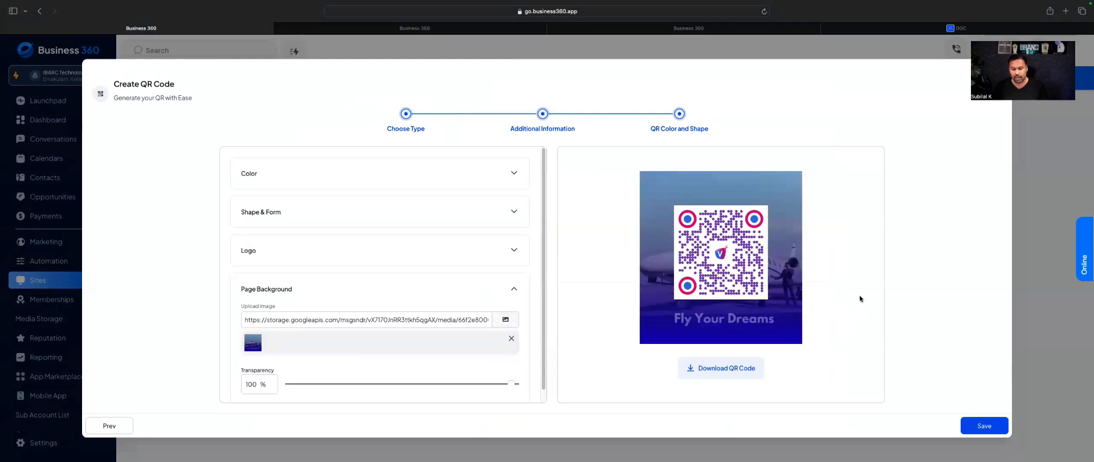
Remove the page background image from the QR code.
click(351, 320)
key(super+a)
key(BackSpace)
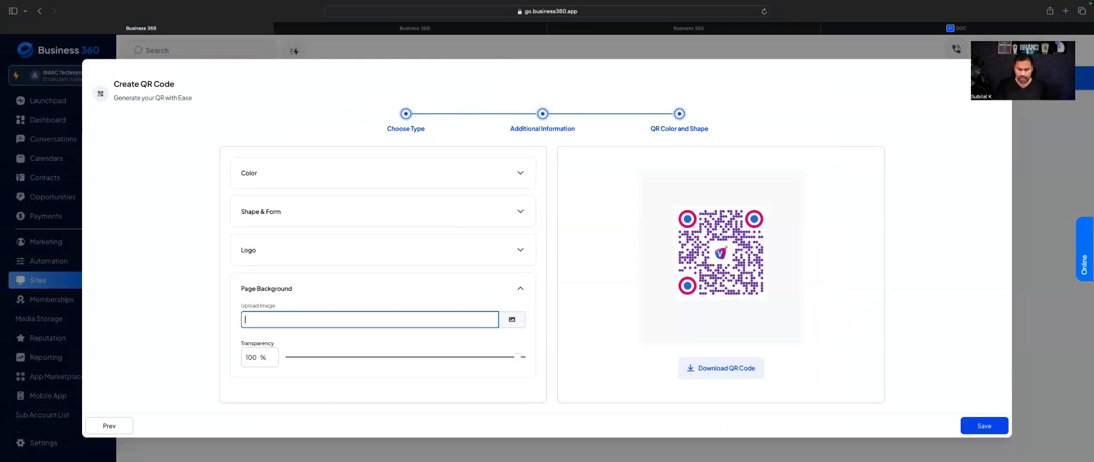
Download the finished QR code image and save the QR code.
click(731, 376)
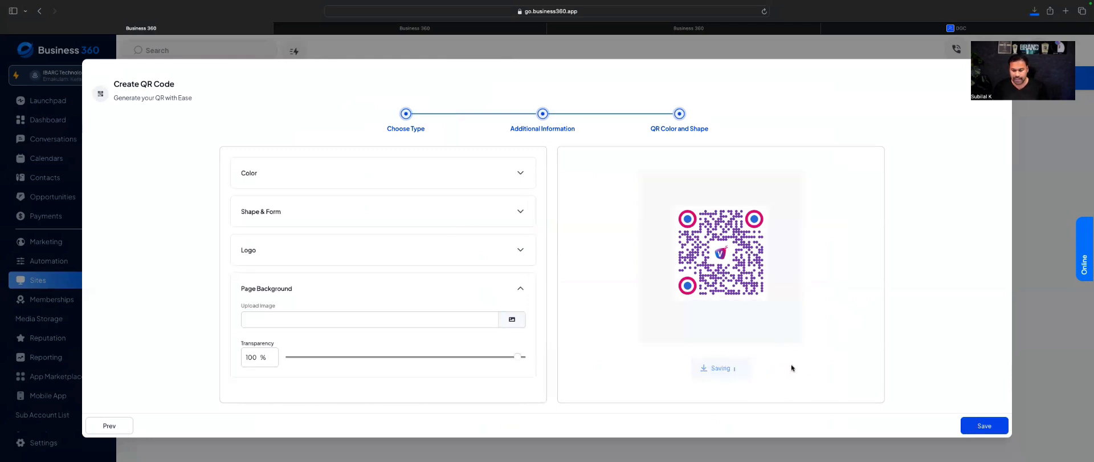
click(981, 427)
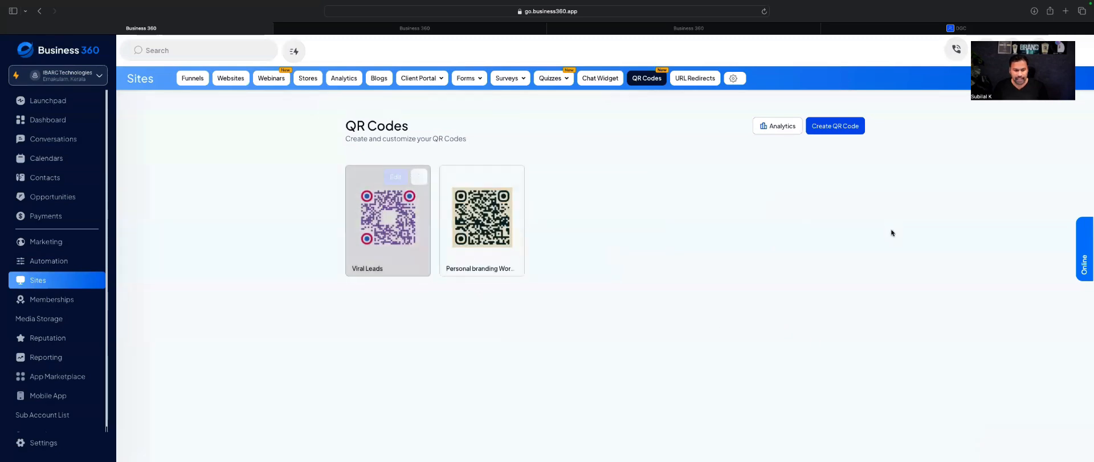
Reopen the Viral Leads QR code for editing and save it again with its existing website URL and design.
mouse_move(377, 218)
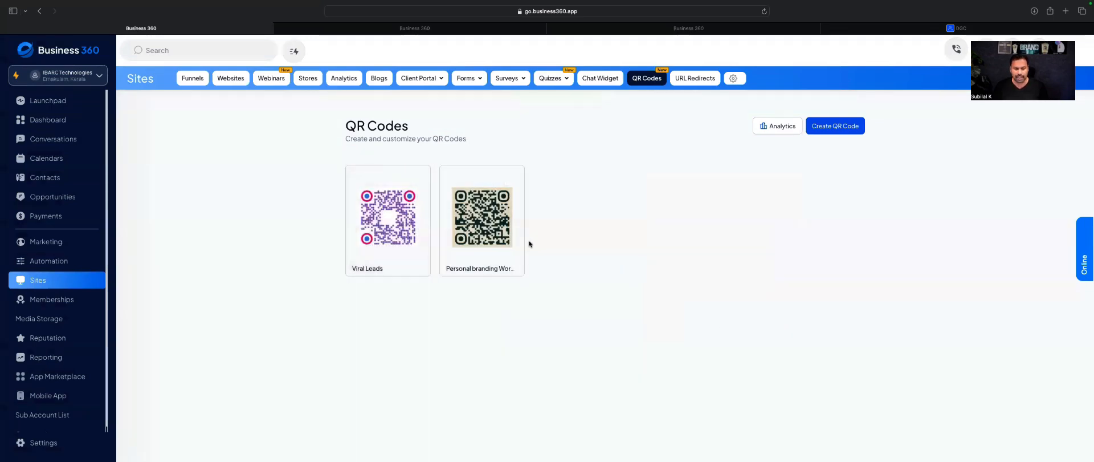
click(396, 178)
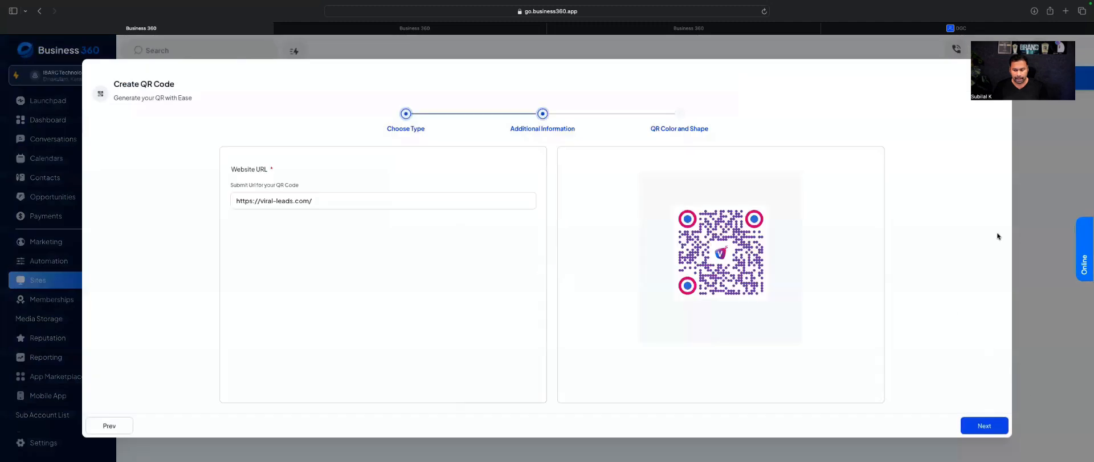
click(977, 428)
click(978, 427)
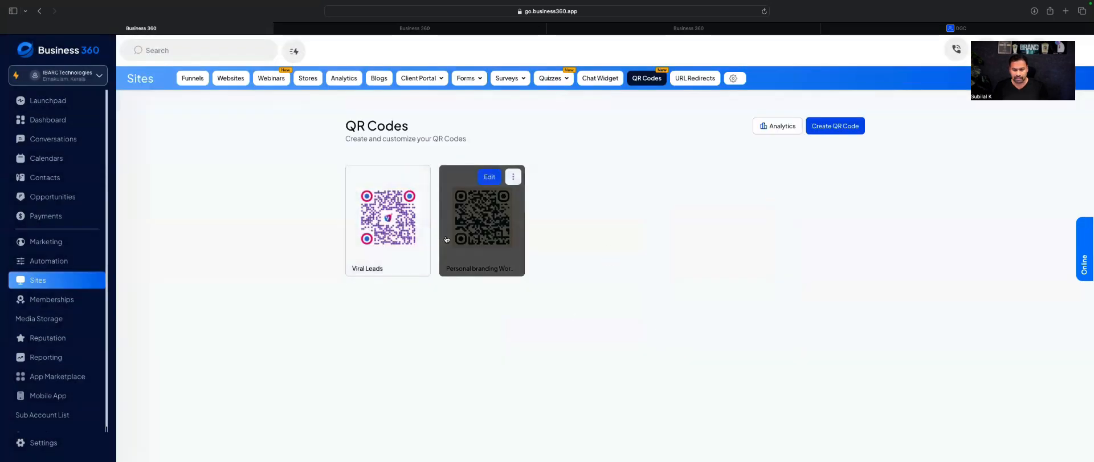
Look at the Sites analytics for Websites and QR Codes, and filter the QR scans to Viral Leads.
click(424, 30)
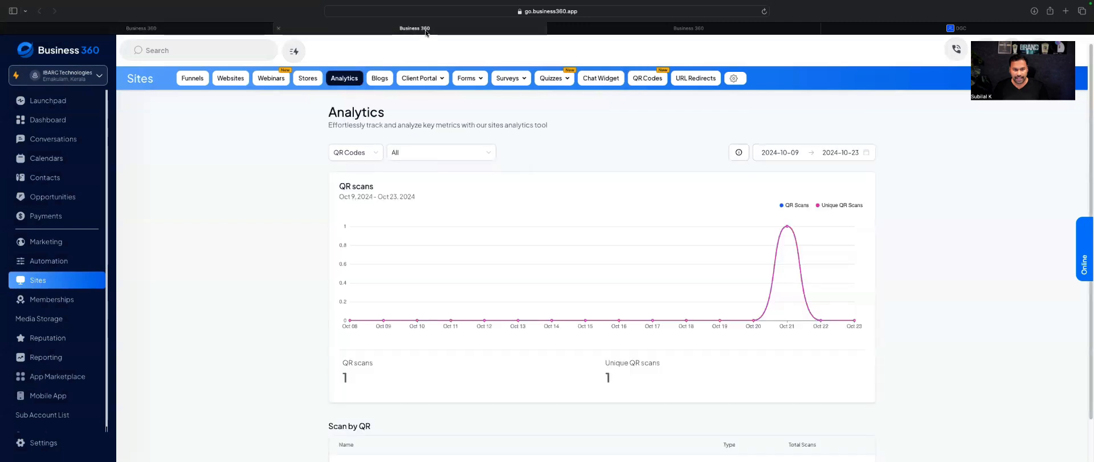
click(420, 153)
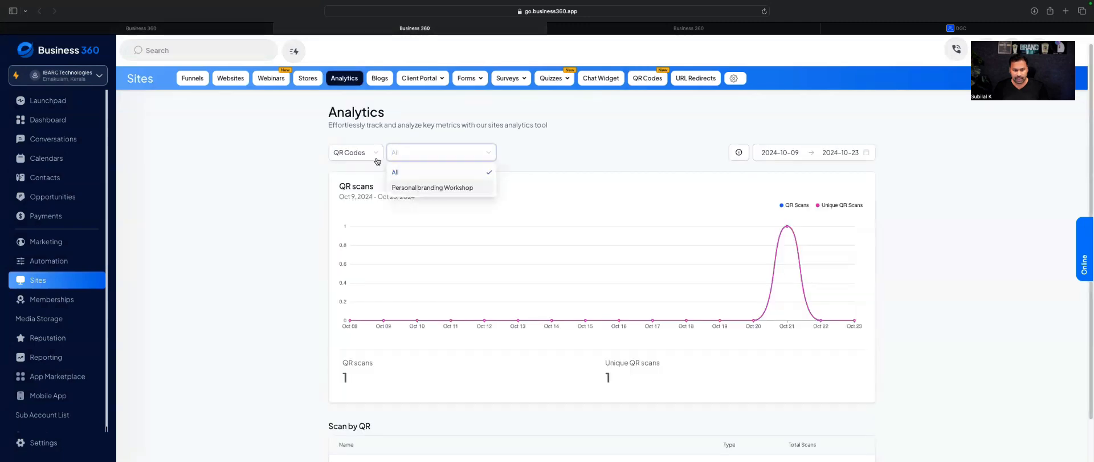
click(352, 152)
click(346, 187)
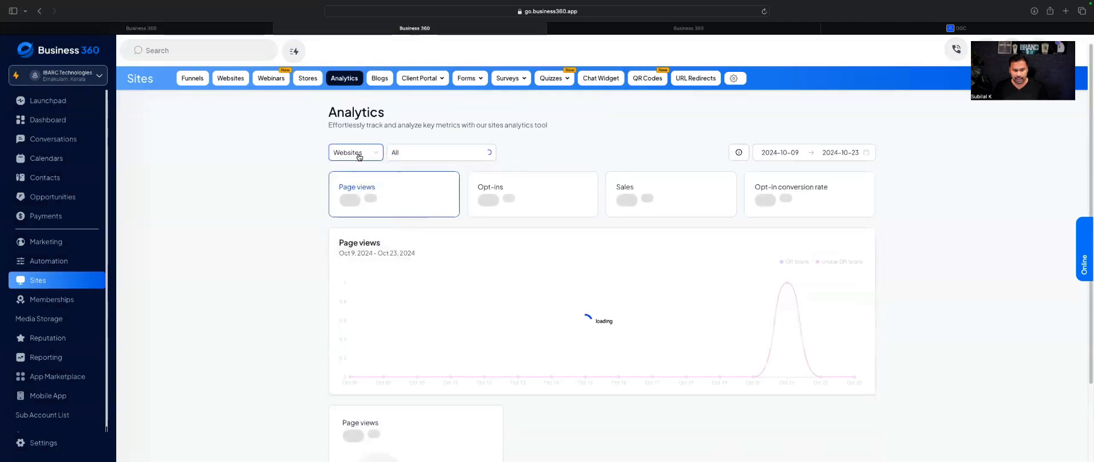
click(355, 152)
click(350, 203)
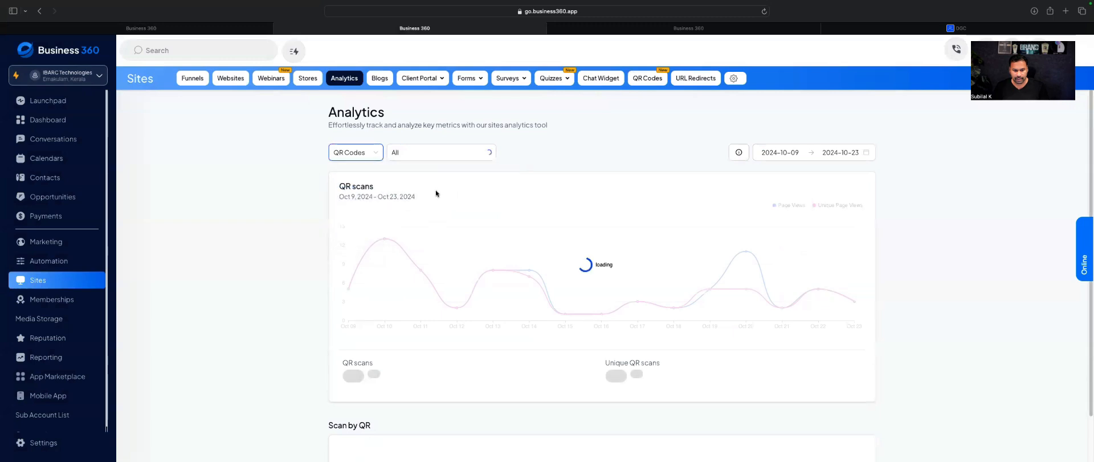
click(422, 155)
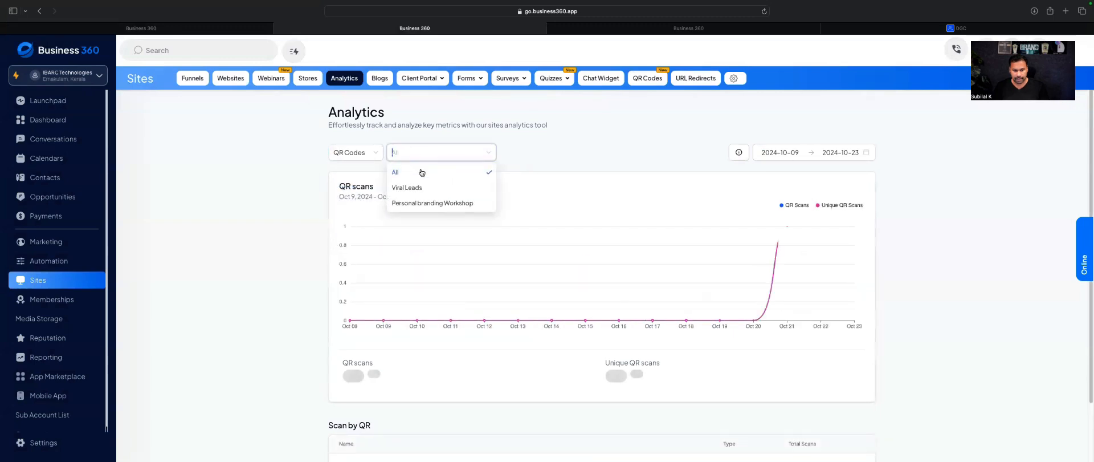
click(420, 187)
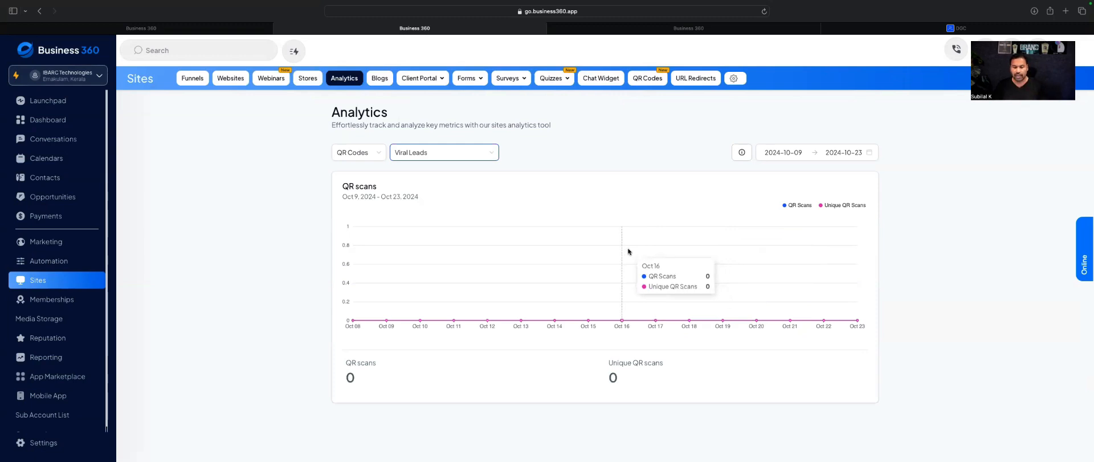
Switch to Canva and add a blank page after the color palette page of the Viral leads logo design.
key(super+Tab)
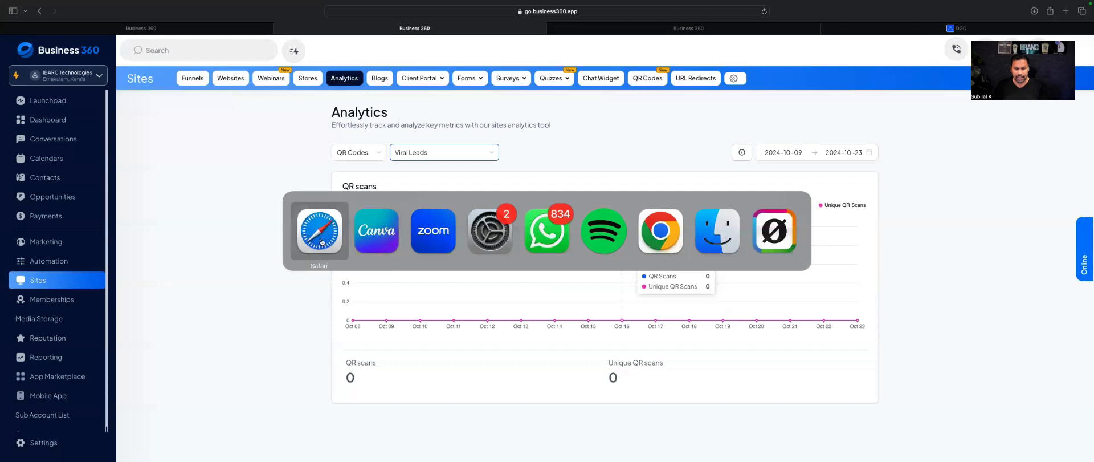
click(382, 235)
scroll(739, 191, up, 4)
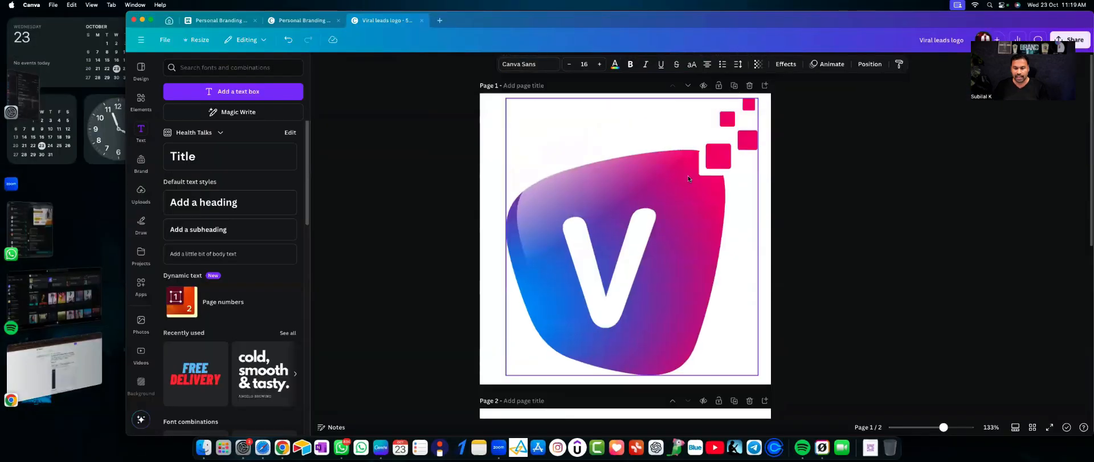
scroll(740, 192, down, 6)
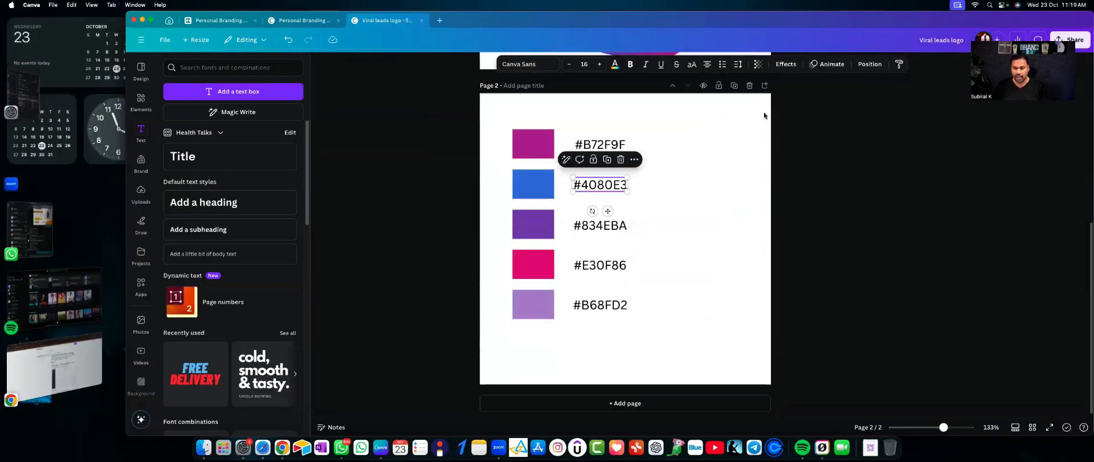
click(765, 85)
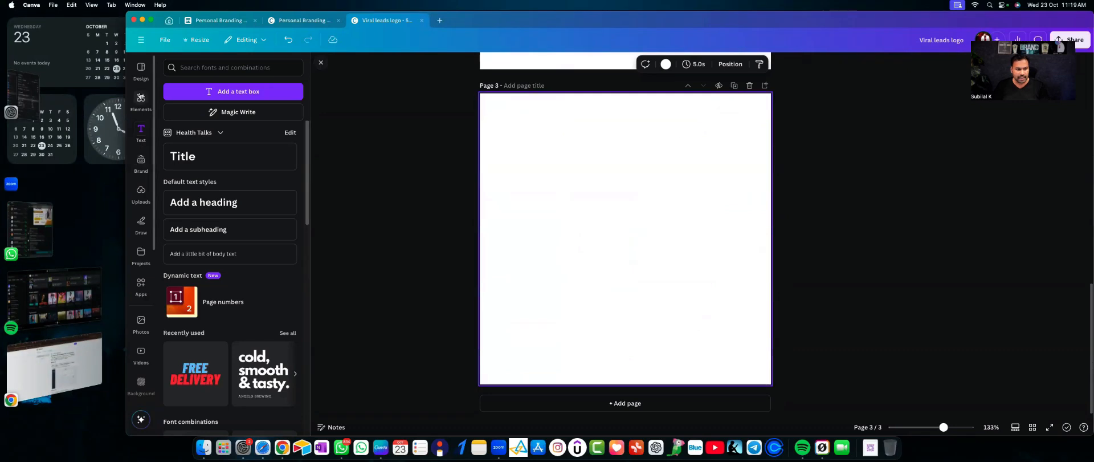
Search the design templates for "poster" and apply the Red Yellow Illustrative Special Offer Poster to page 3.
click(140, 68)
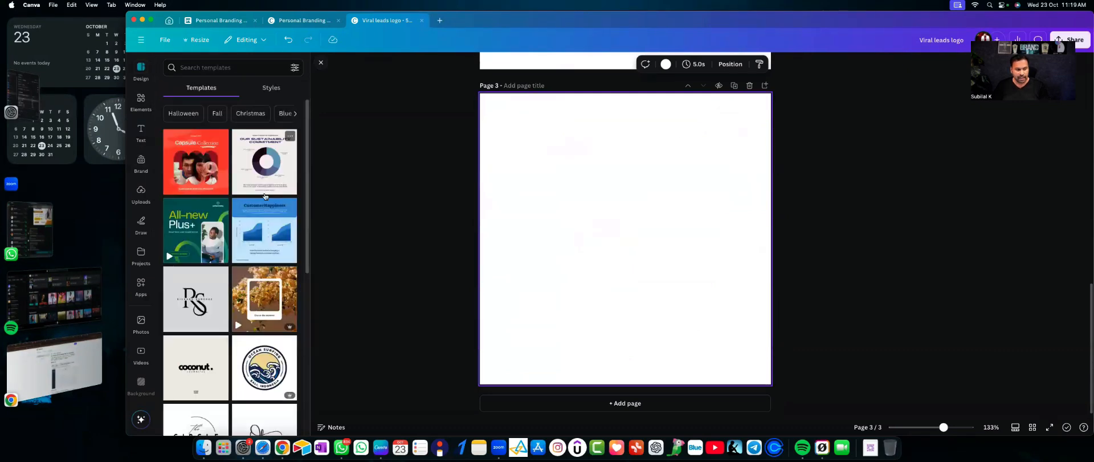
click(216, 67)
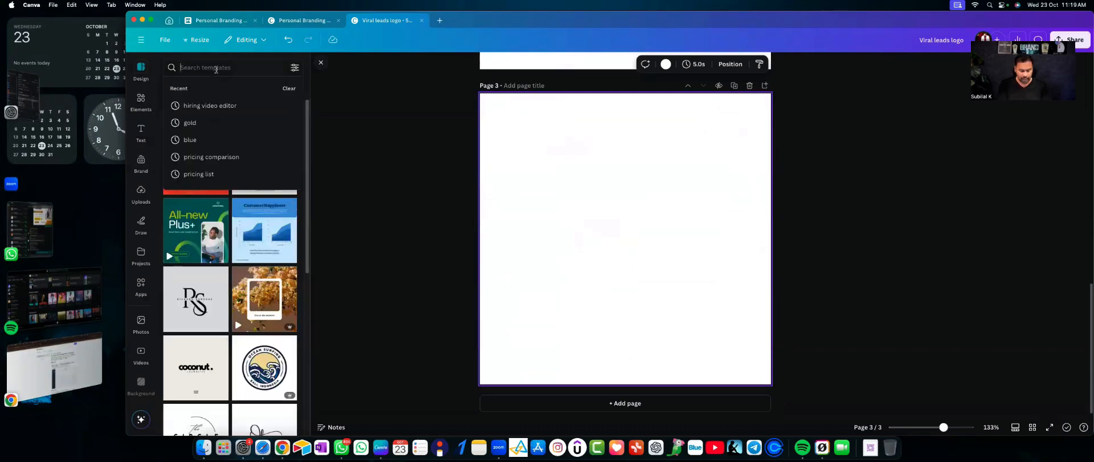
text(poster)
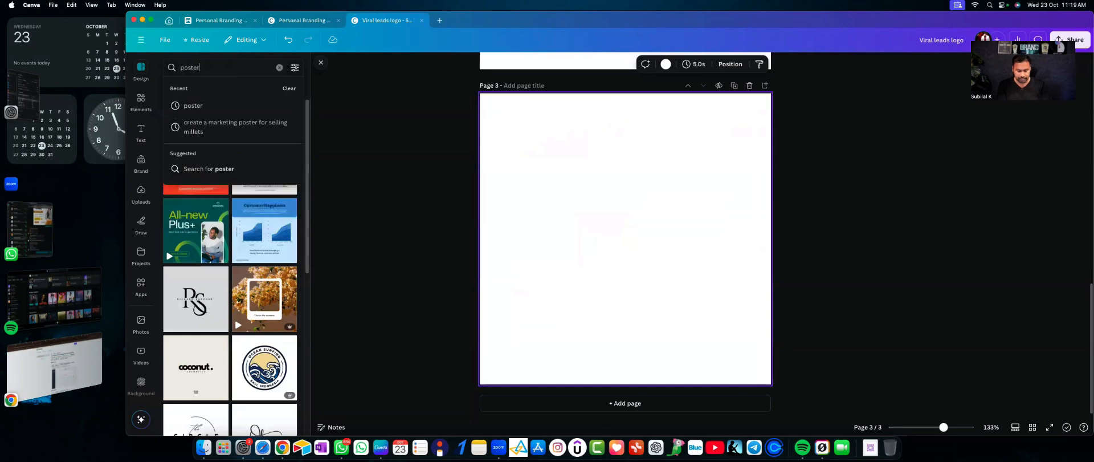
key(Return)
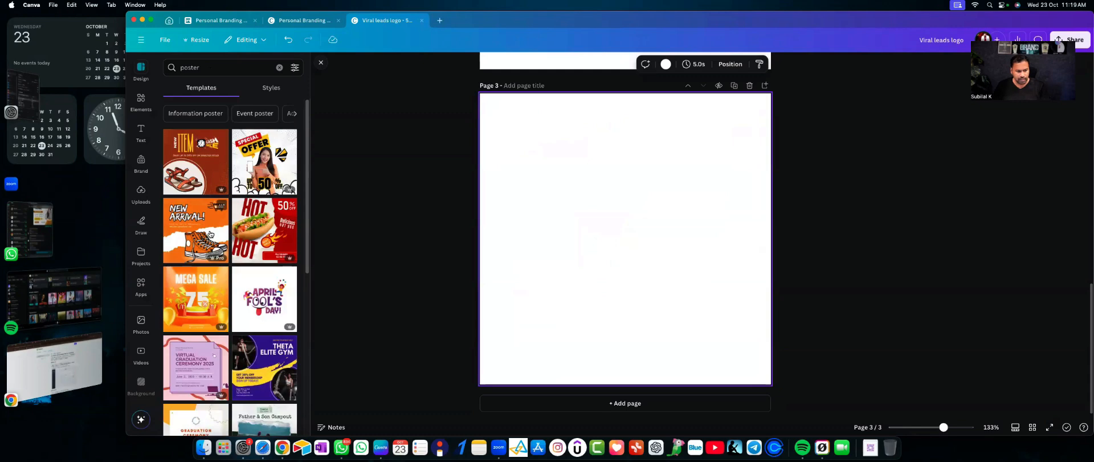
scroll(210, 234, down, 5)
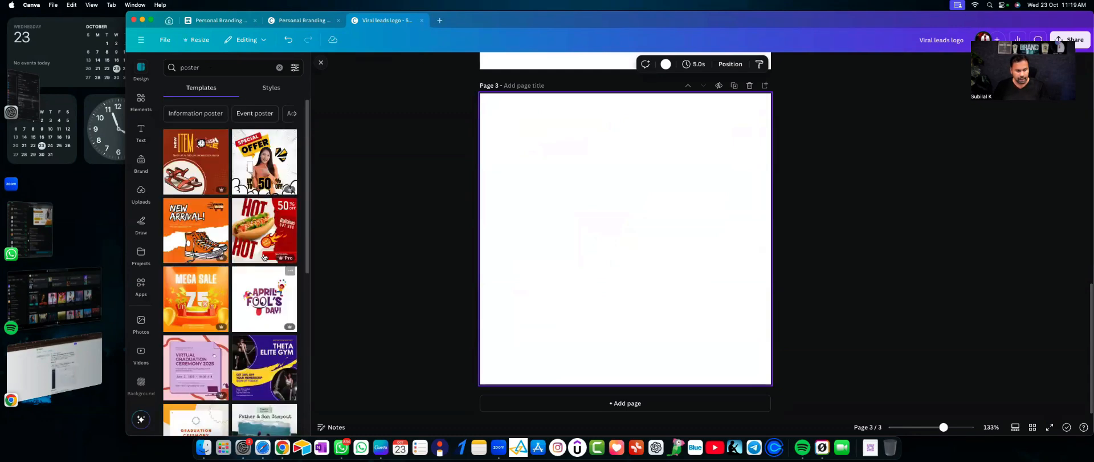
click(263, 177)
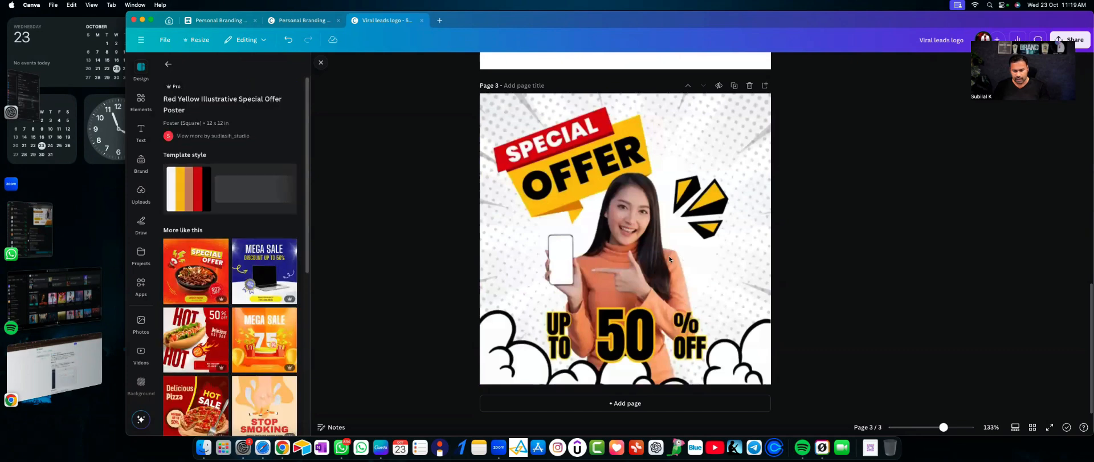
scroll(275, 294, down, 5)
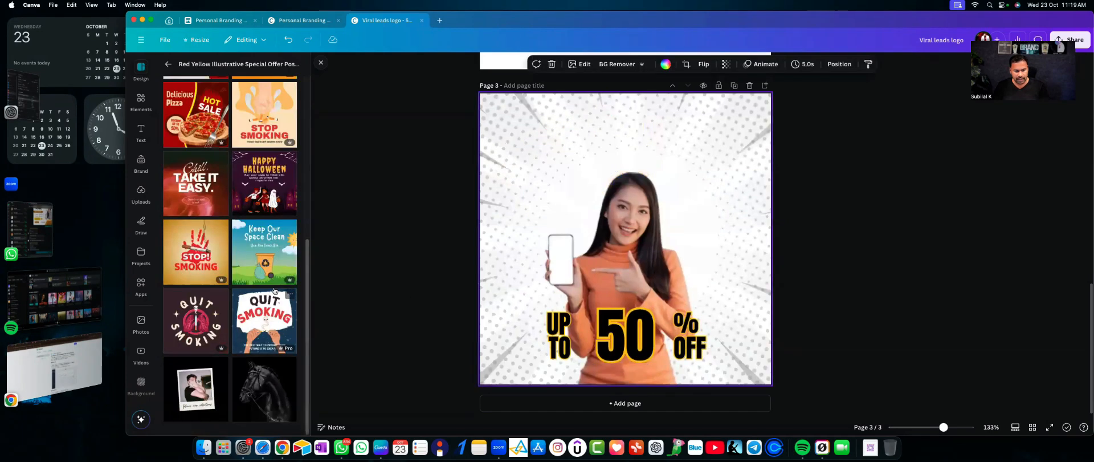
Enlarge the woman's photo and the black-and-yellow burst graphic together until they reach near the poster's top edge.
click(586, 277)
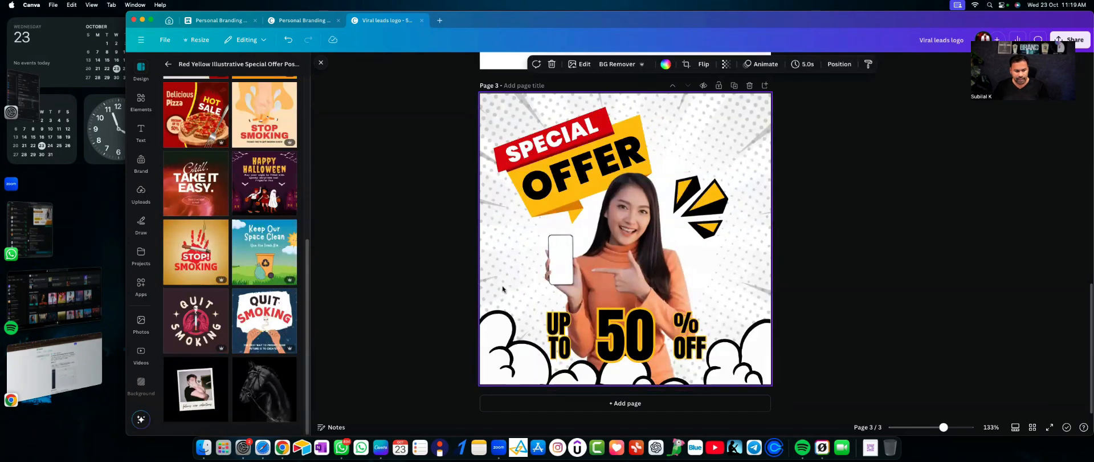
click(674, 249)
shift+click(714, 205)
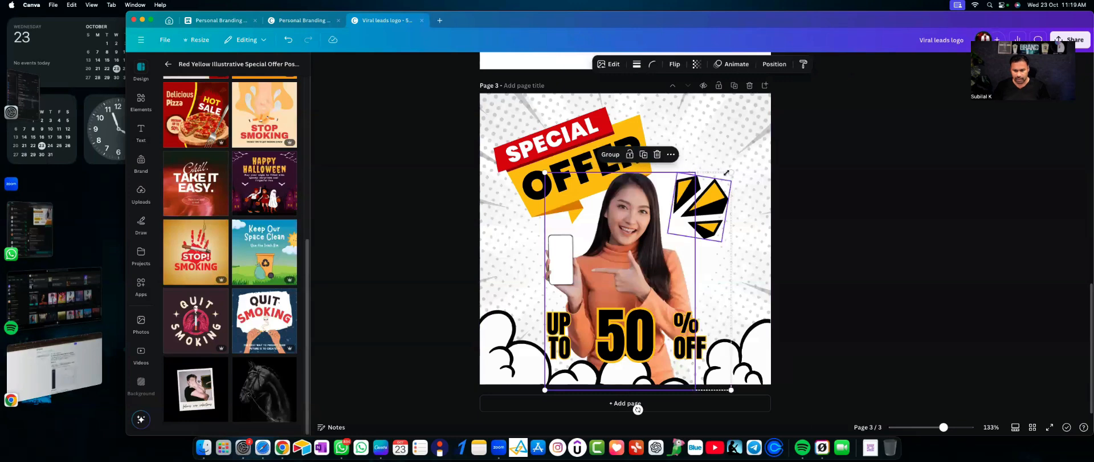
drag(727, 172, 786, 108)
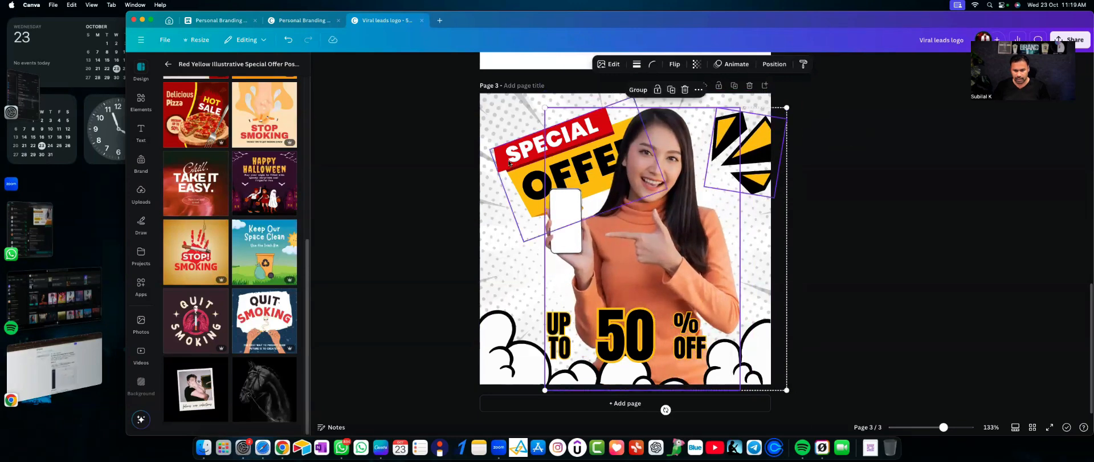
Move the Special Offer banner toward the poster's upper-left corner and shrink it clear of the woman's face.
click(509, 163)
drag(524, 192, 512, 181)
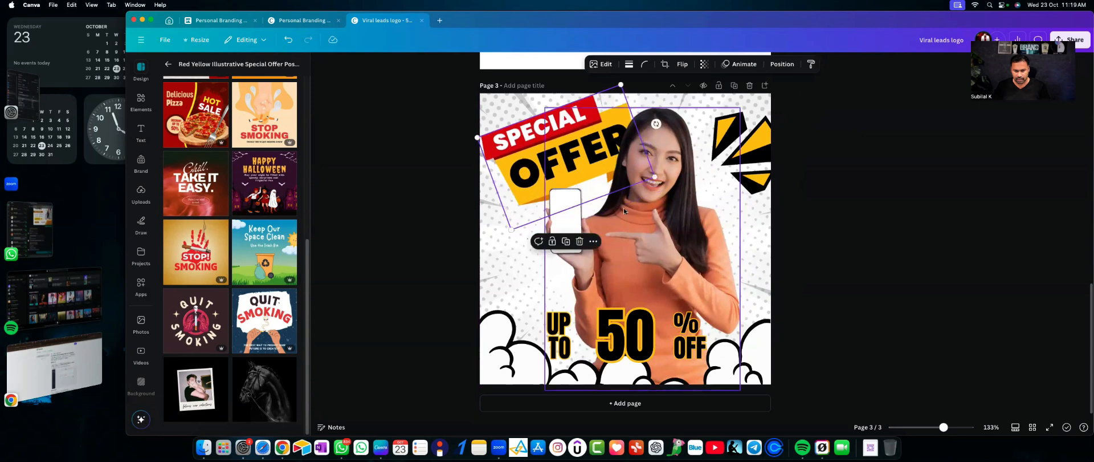
drag(655, 178, 592, 163)
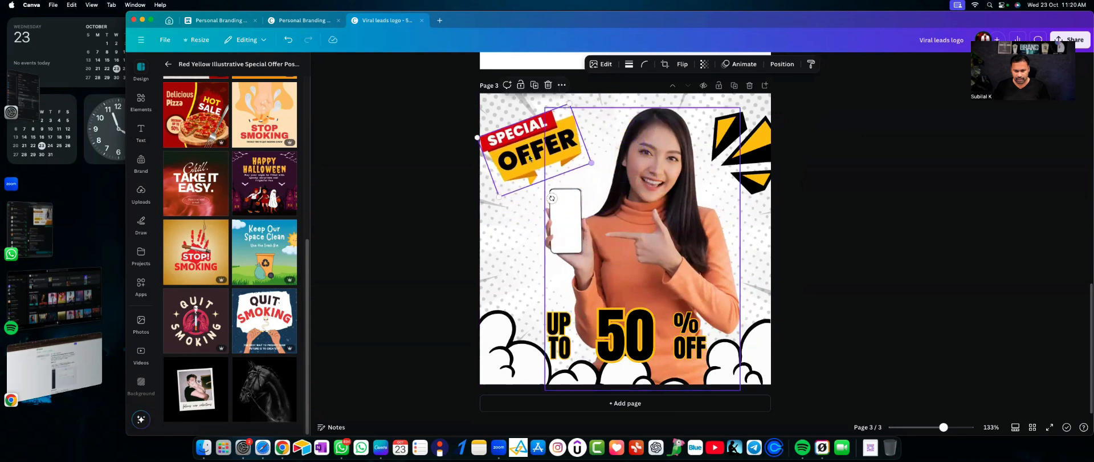
Nudge the Special Offer banner slightly rightward and down, keeping it beside the woman's head.
drag(526, 153, 536, 155)
click(553, 237)
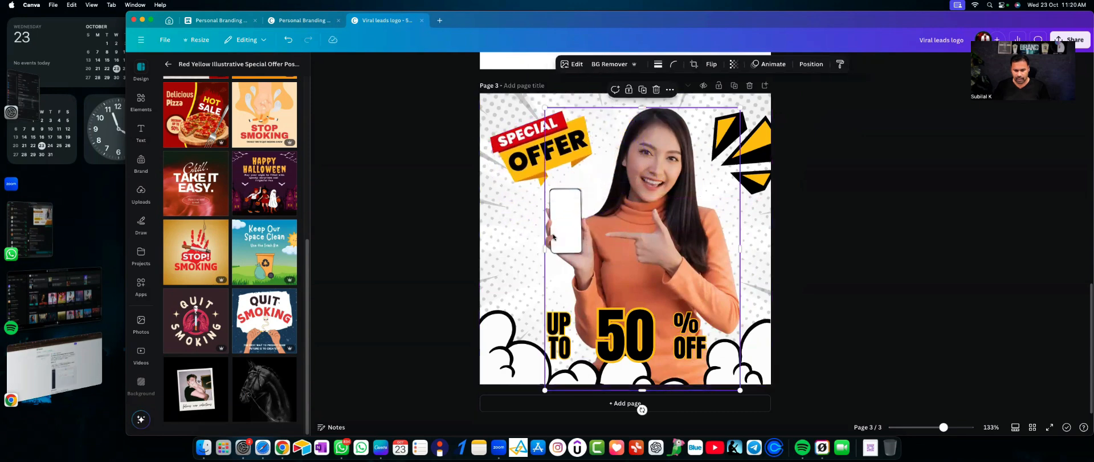
click(521, 228)
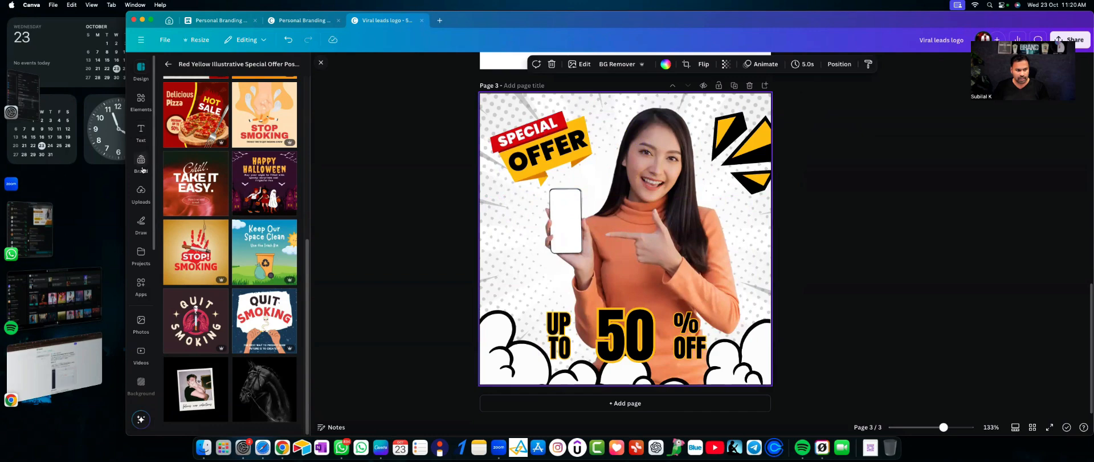
Upload the QR code image "Viral Leads.png" from the Downloads folder and place it on page 3.
click(142, 196)
click(219, 89)
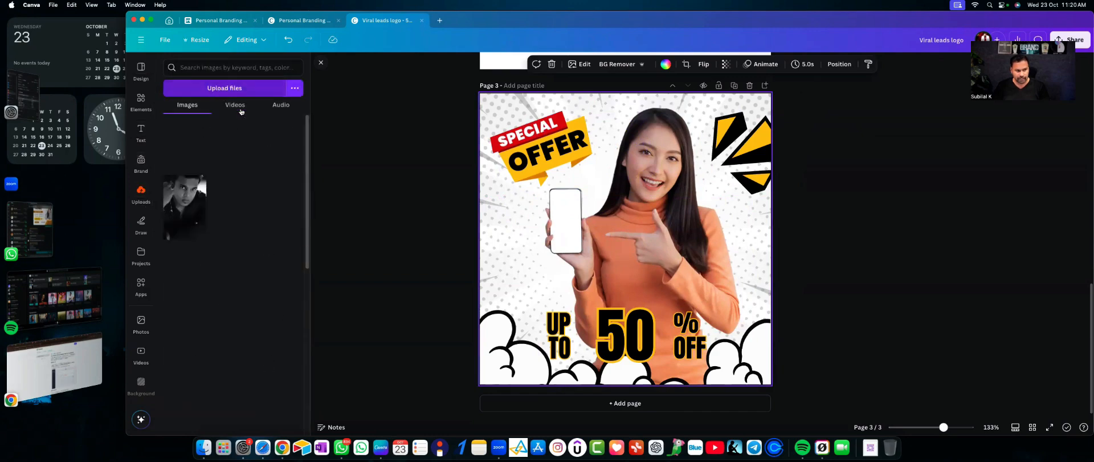
click(580, 189)
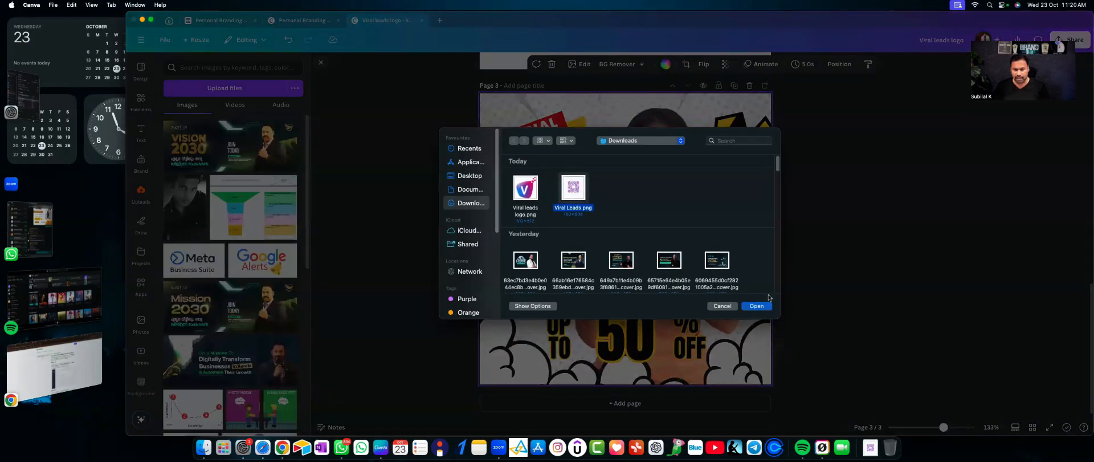
click(759, 306)
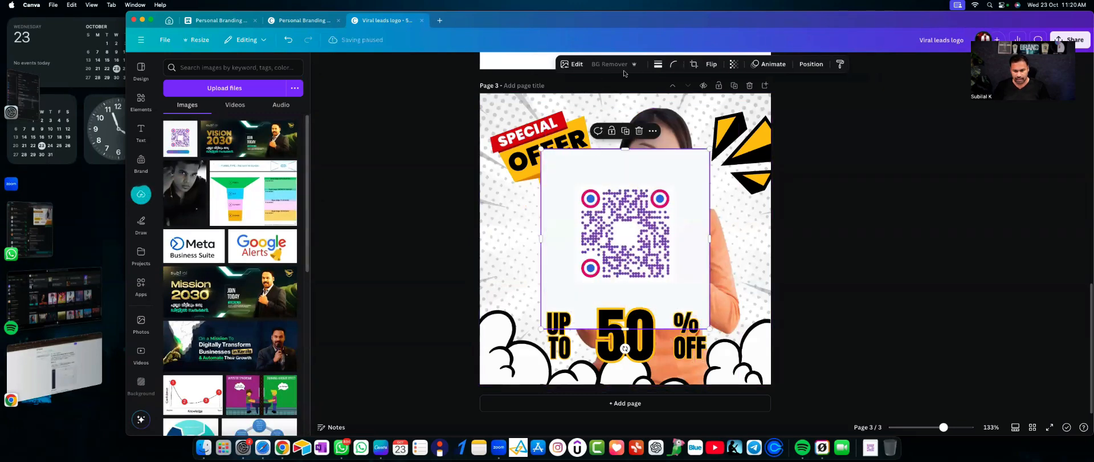
Remove the background from the QR code image on the poster.
click(516, 205)
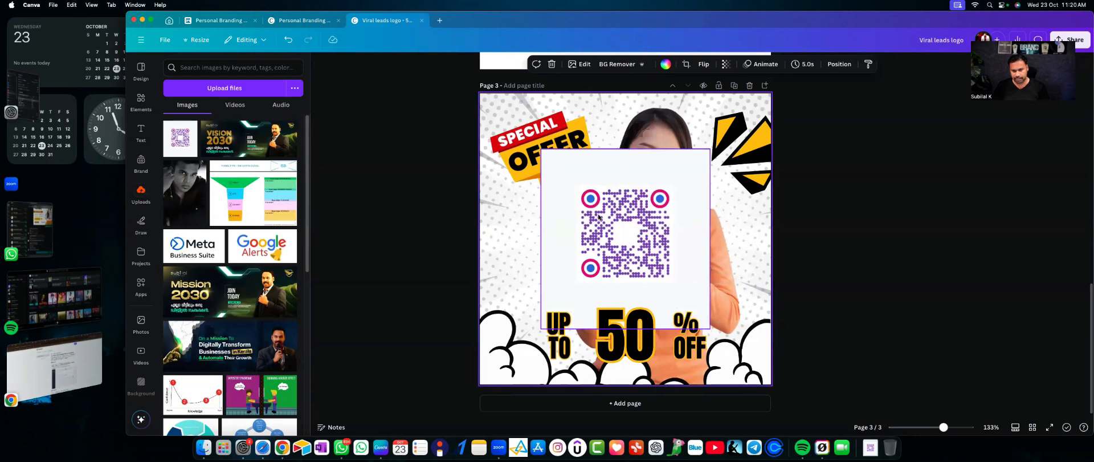
click(598, 217)
click(604, 63)
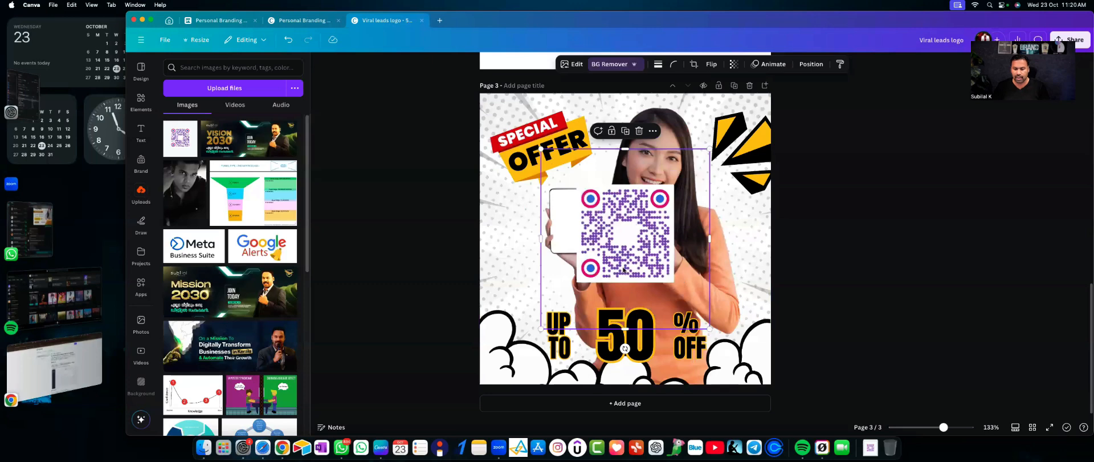
Crop the empty margins around the QR code and shrink it to fit on the screen of the woman's phone.
drag(626, 257, 593, 261)
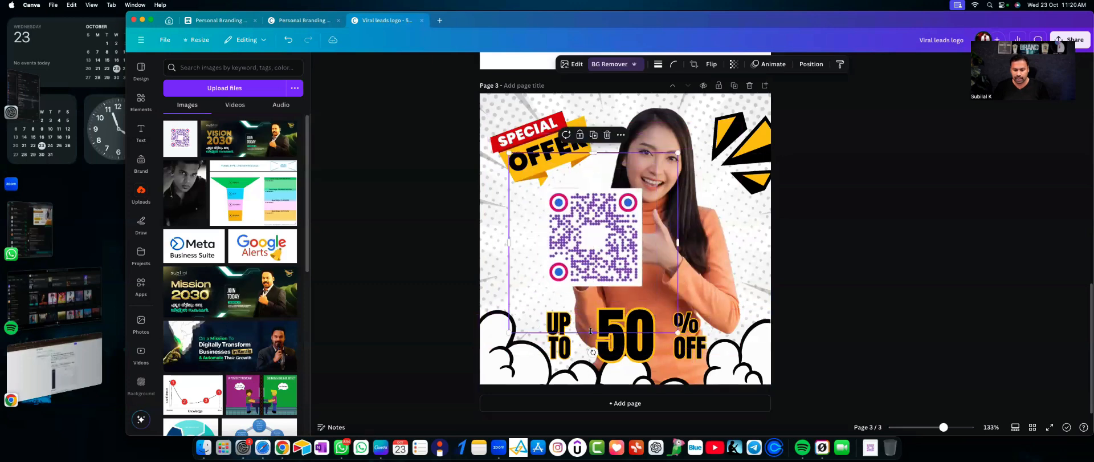
drag(595, 154, 595, 181)
drag(679, 240, 646, 240)
drag(509, 239, 538, 242)
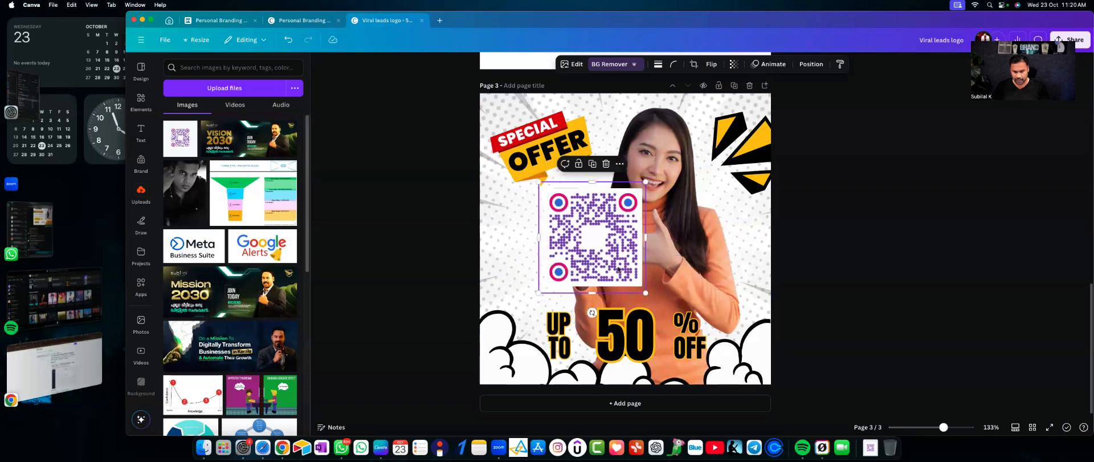
drag(646, 292, 569, 221)
click(432, 240)
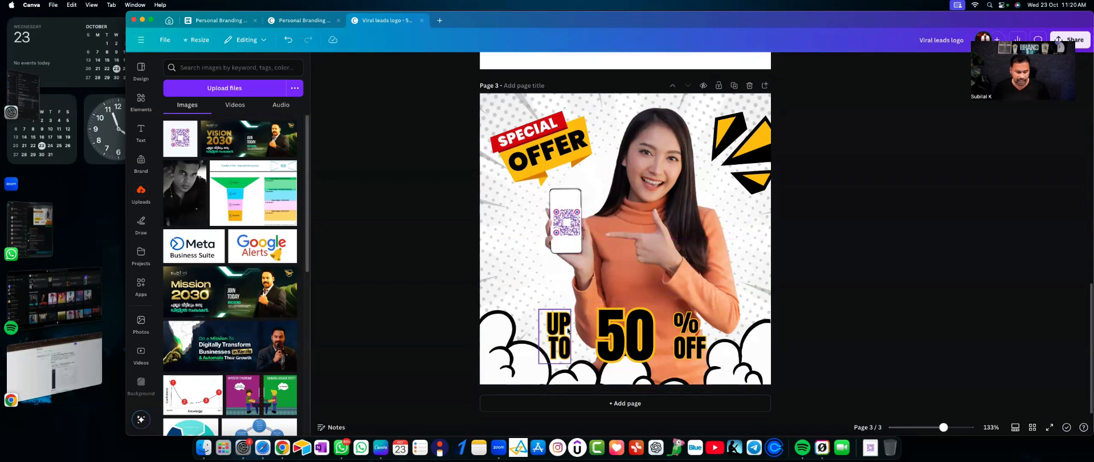
Replace the "UP TO" text with "SCAN THE QR", widen it to one line, left-align it and place it above the 50.
double_click(553, 329)
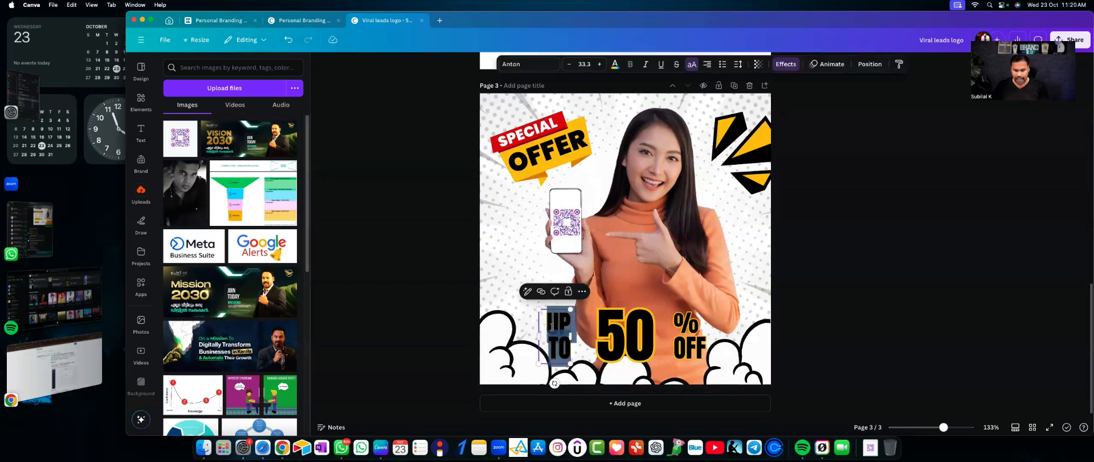
text(SCAN THE)
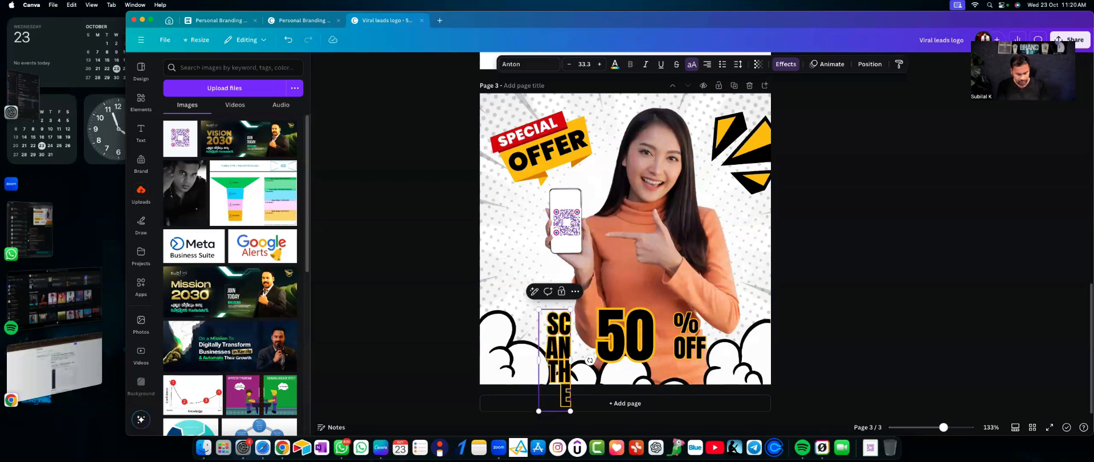
text( QR)
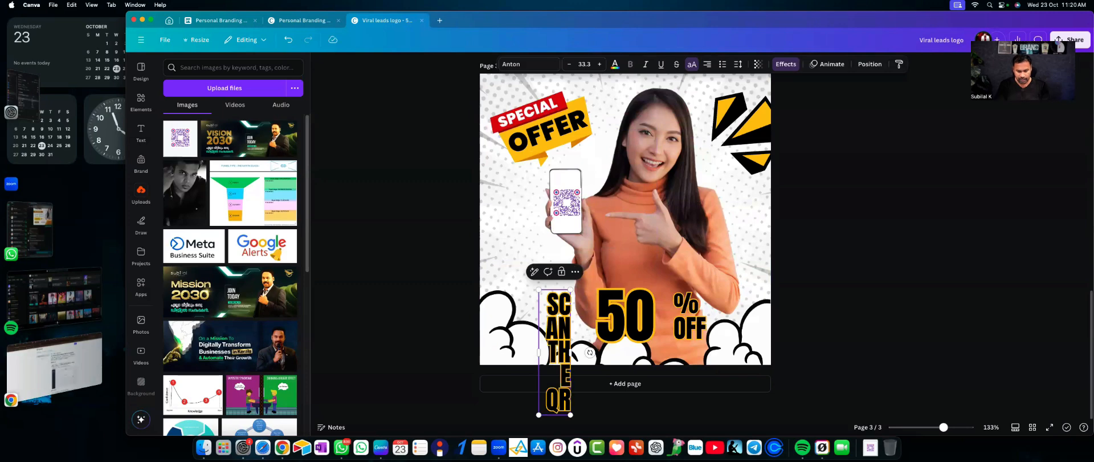
drag(570, 352, 725, 346)
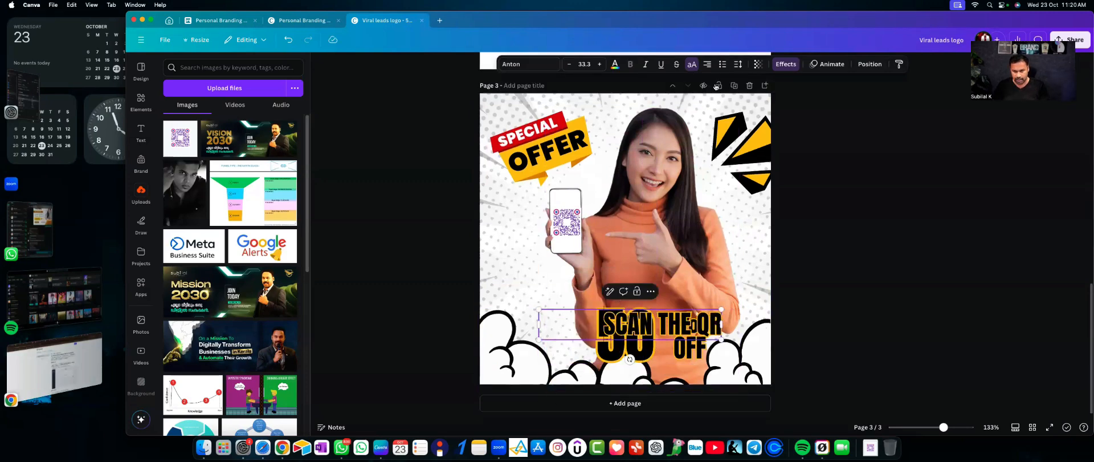
click(708, 64)
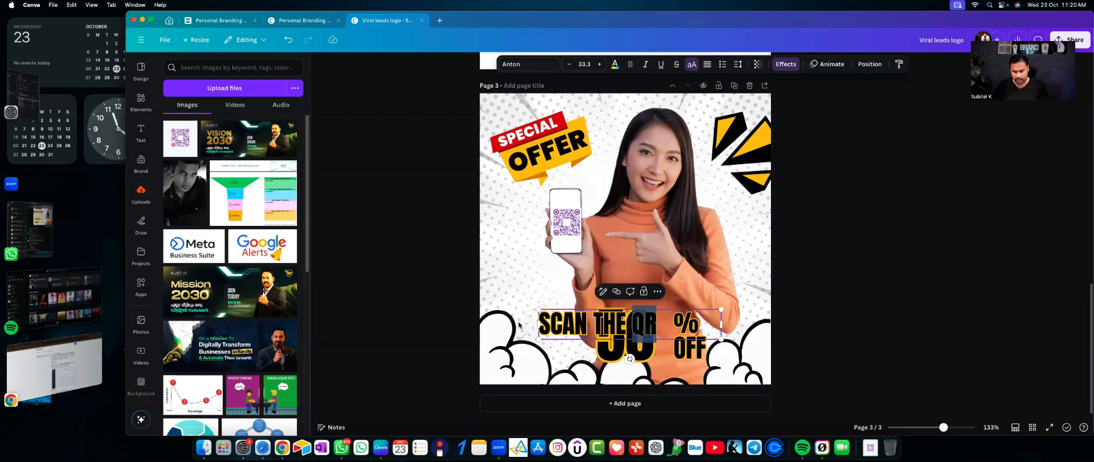
drag(567, 324, 530, 290)
Duplicate the "SCAN THE QR" line directly below it, change the copy to "TO GET" and narrow its text box.
double_click(619, 325)
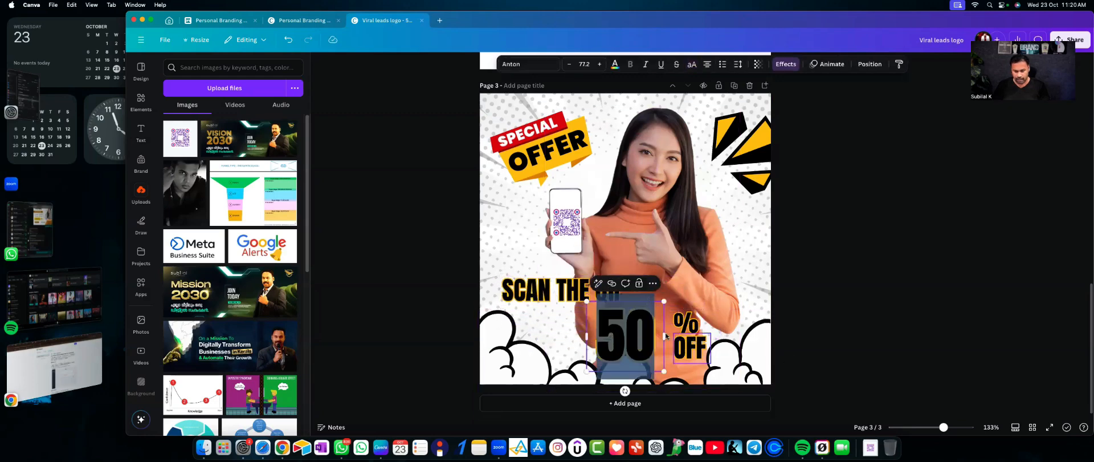
click(636, 337)
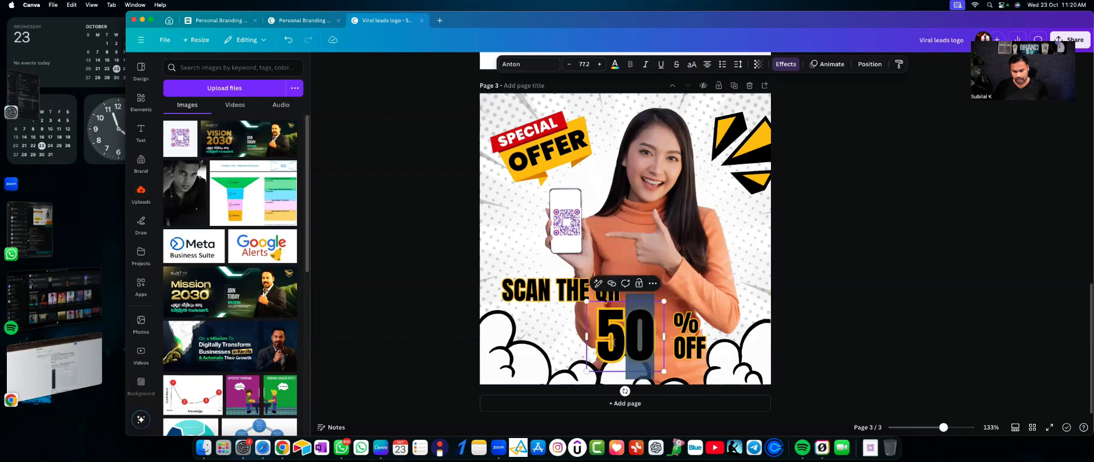
click(570, 321)
click(579, 295)
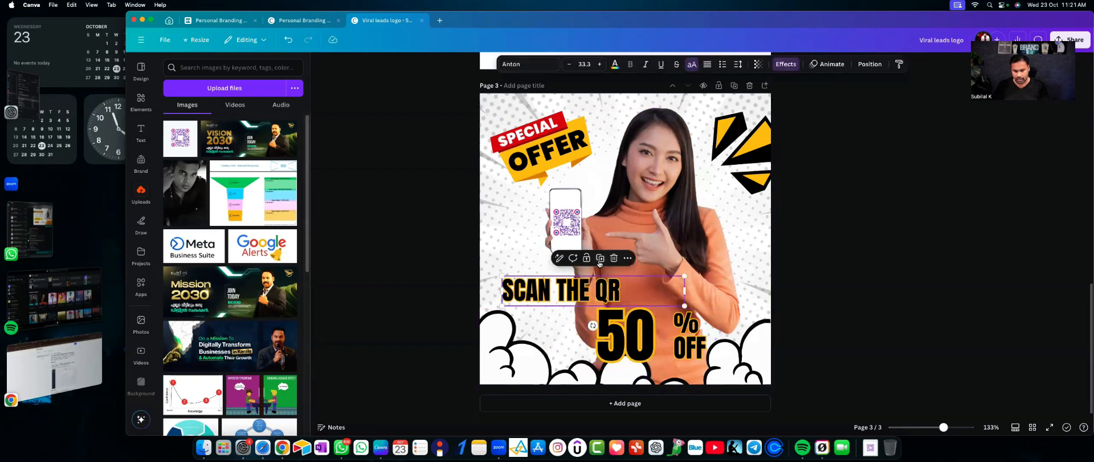
drag(580, 295, 563, 314)
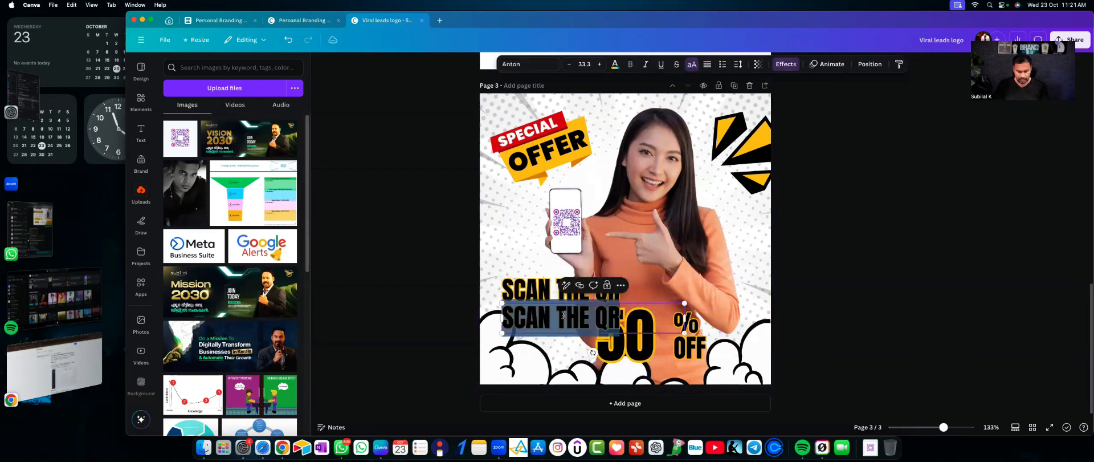
text(TO GET)
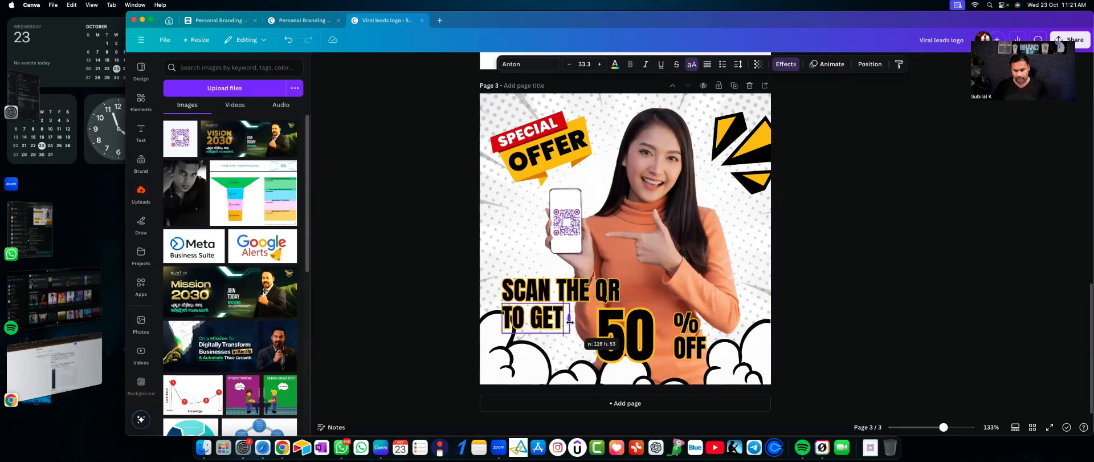
click(459, 314)
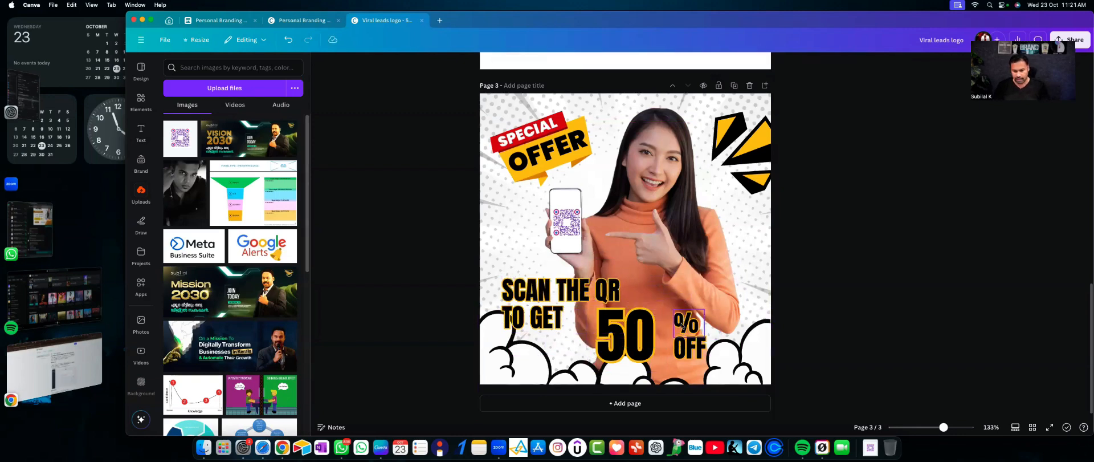
Move the "% OFF" text and the large 50 together toward the poster's lower-right corner, clear of the "TO GET" line.
click(688, 349)
shift+click(688, 349)
drag(689, 331, 732, 339)
drag(627, 336, 679, 345)
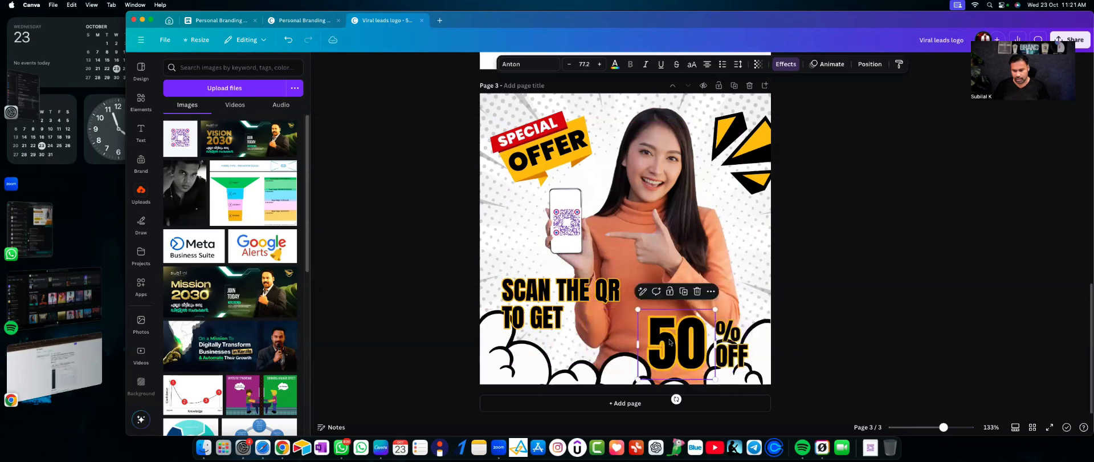
Enlarge the "SCAN THE QR" and "TO GET" lines together to font size 43.5 and position them above and beside the 50.
click(551, 293)
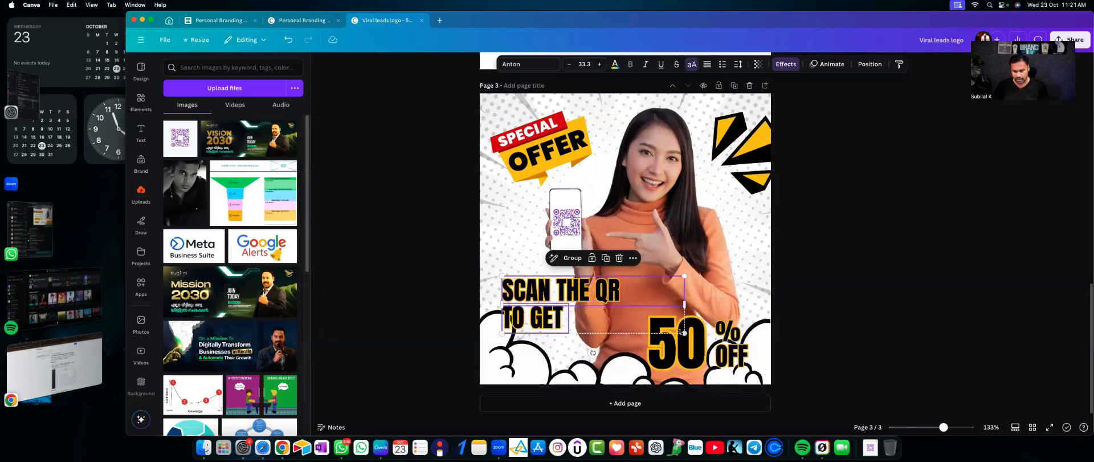
drag(684, 333, 736, 354)
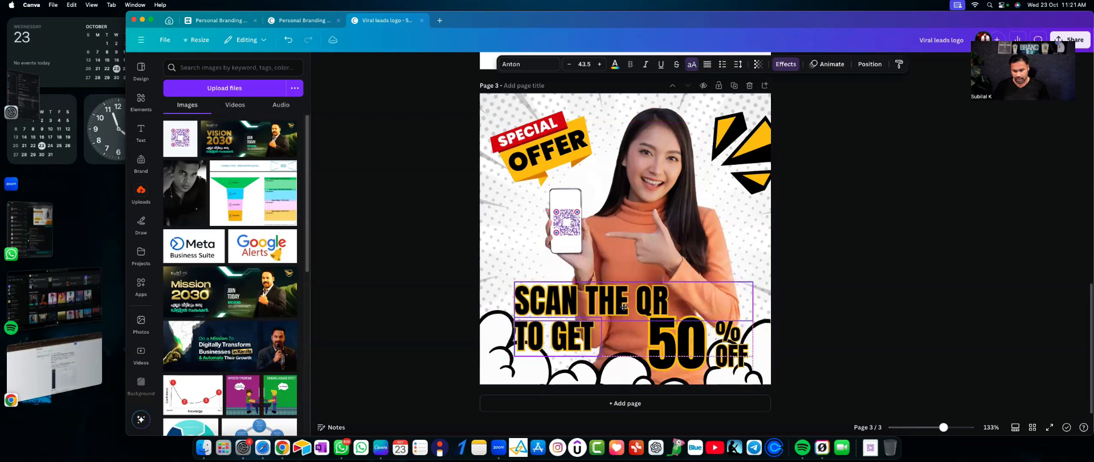
drag(613, 299, 633, 299)
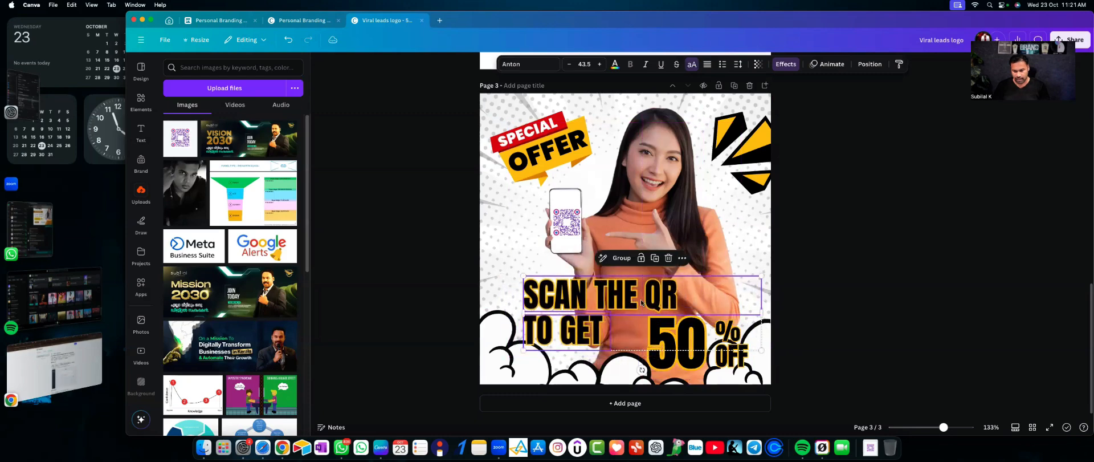
click(855, 305)
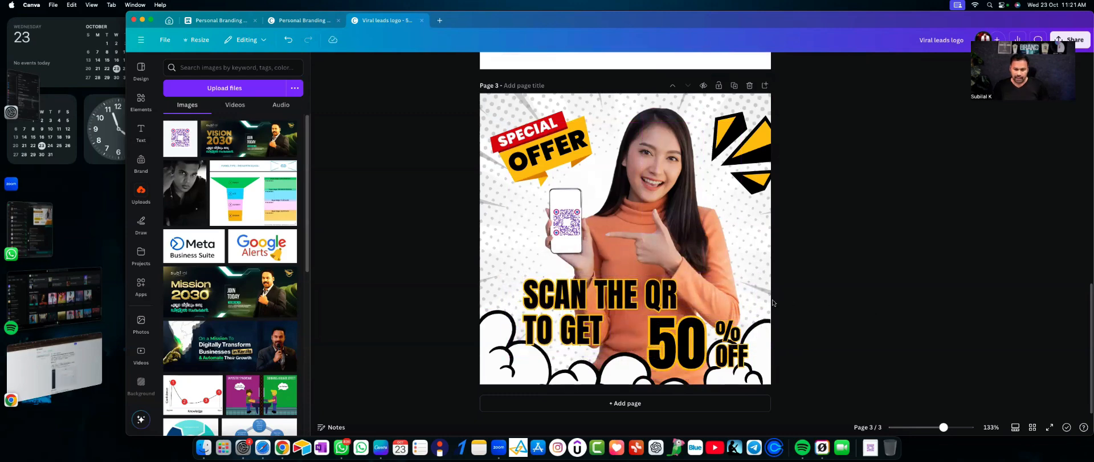
Enlarge the woman's photo to reach the poster's top and right edges, and move the QR code back onto her phone screen.
click(562, 227)
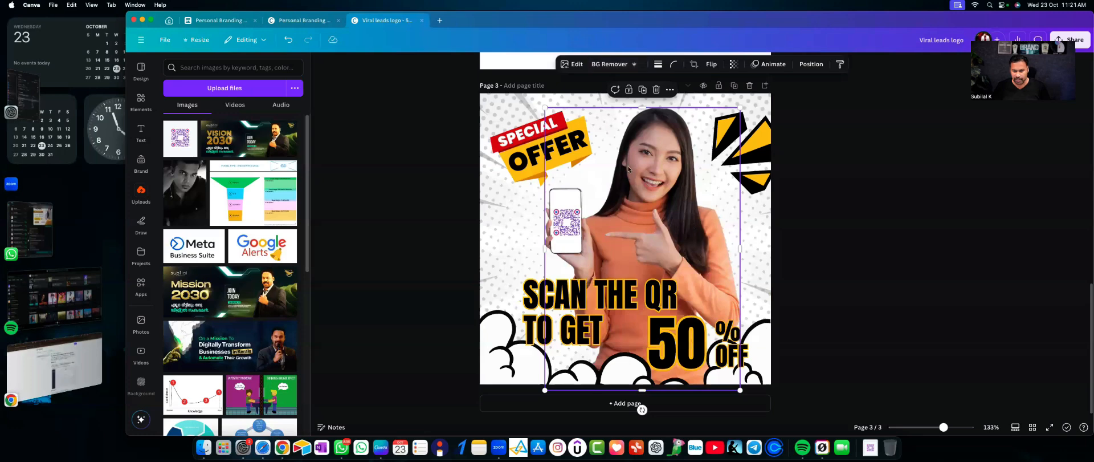
drag(545, 108, 396, 59)
drag(650, 210, 676, 289)
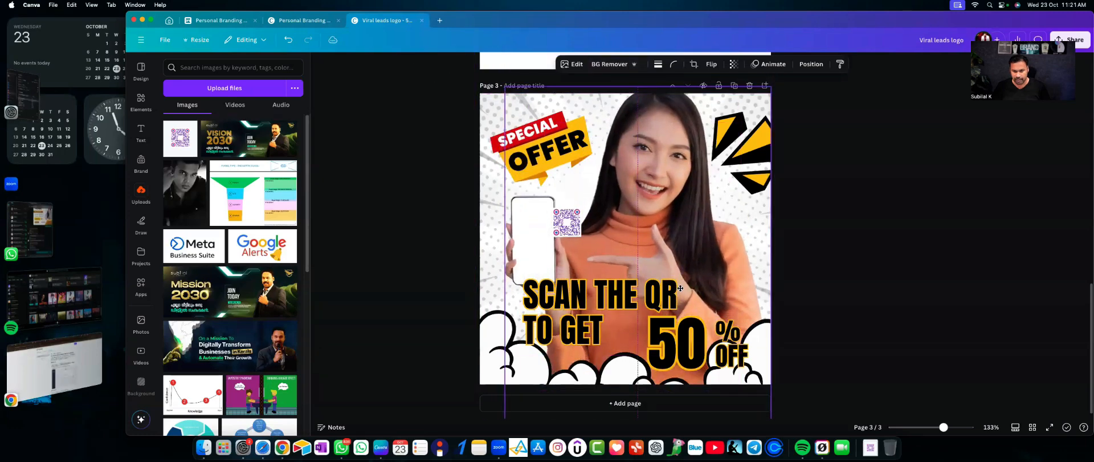
drag(572, 228, 555, 259)
click(439, 252)
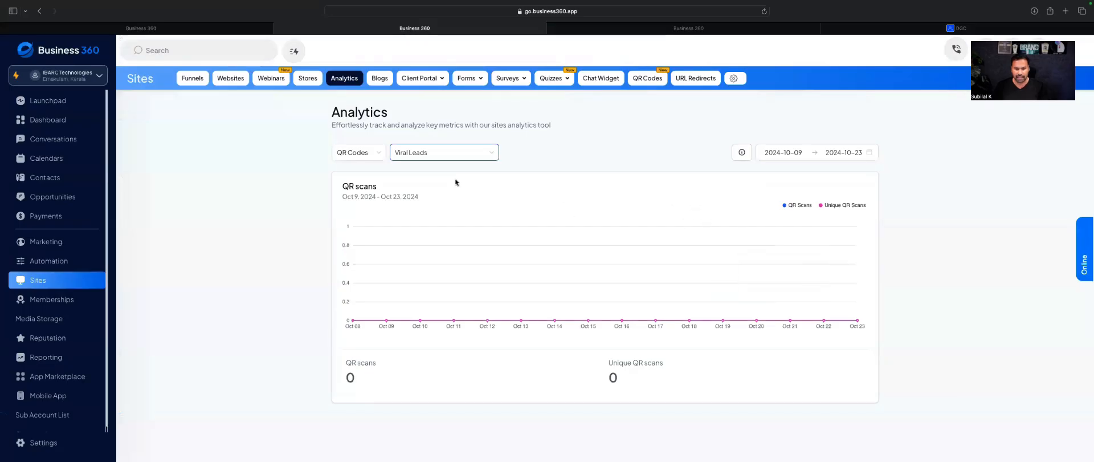
Switch the Business 360 QR code analytics to Personal branding Workshop and back to Viral Leads to check the refreshed scan figures.
click(463, 155)
click(444, 202)
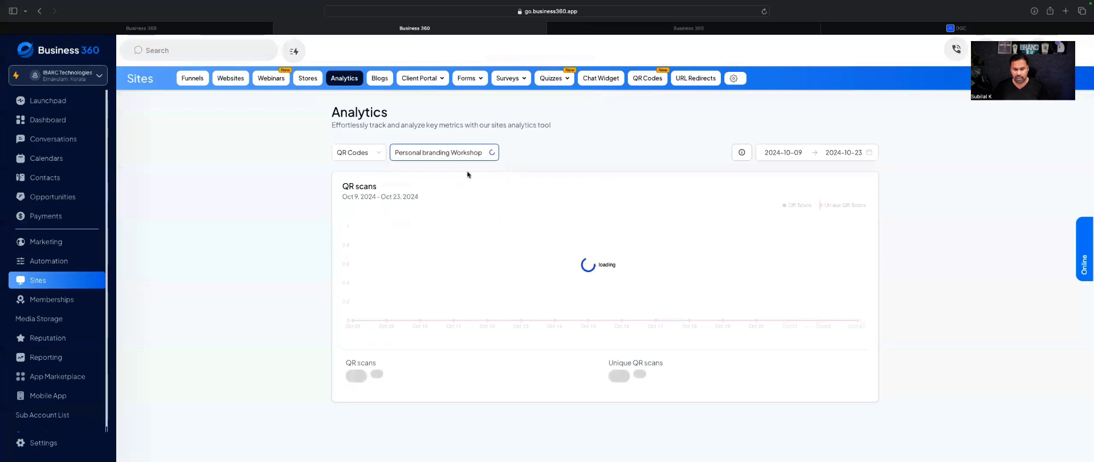
click(480, 152)
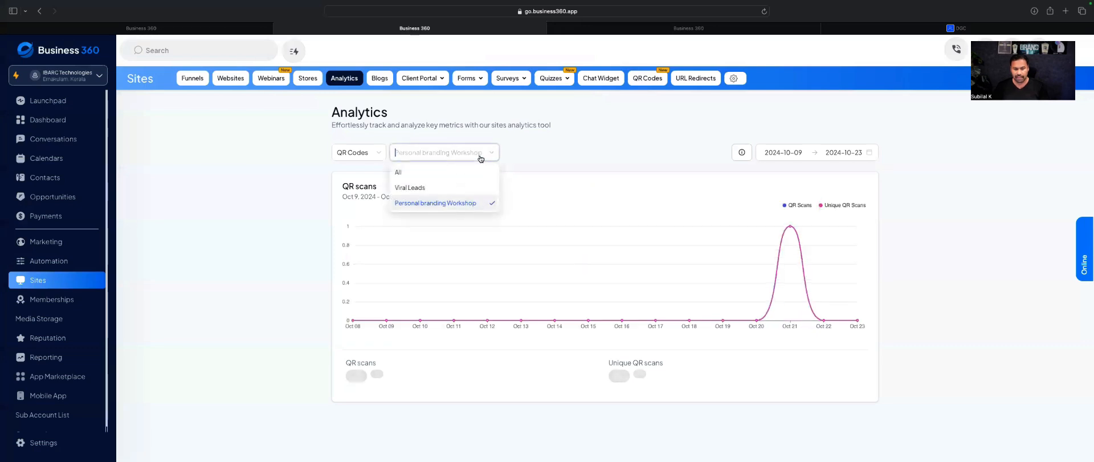
click(457, 188)
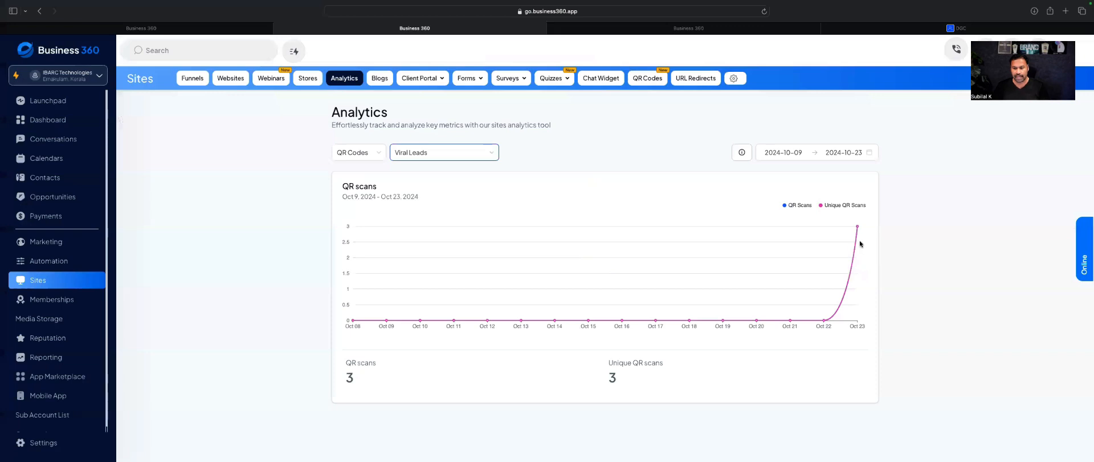
mouse_move(857, 233)
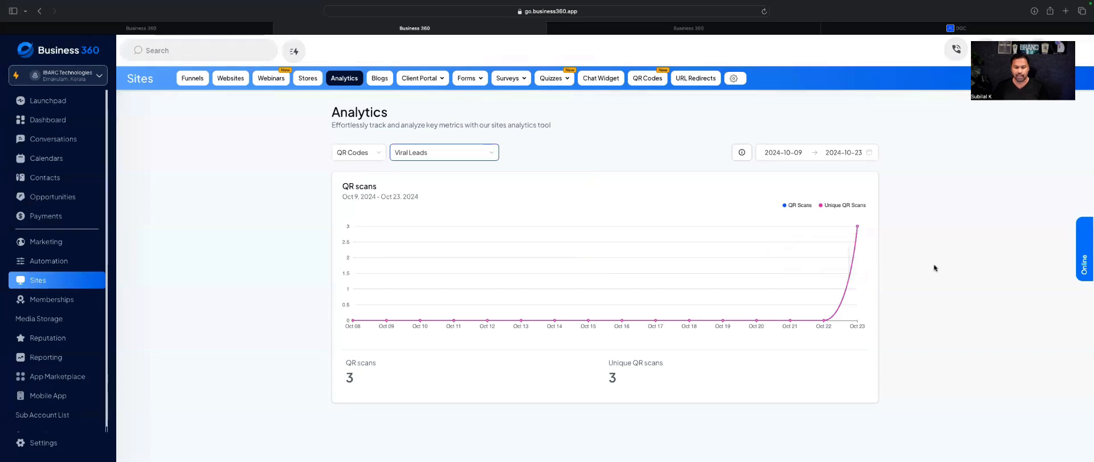